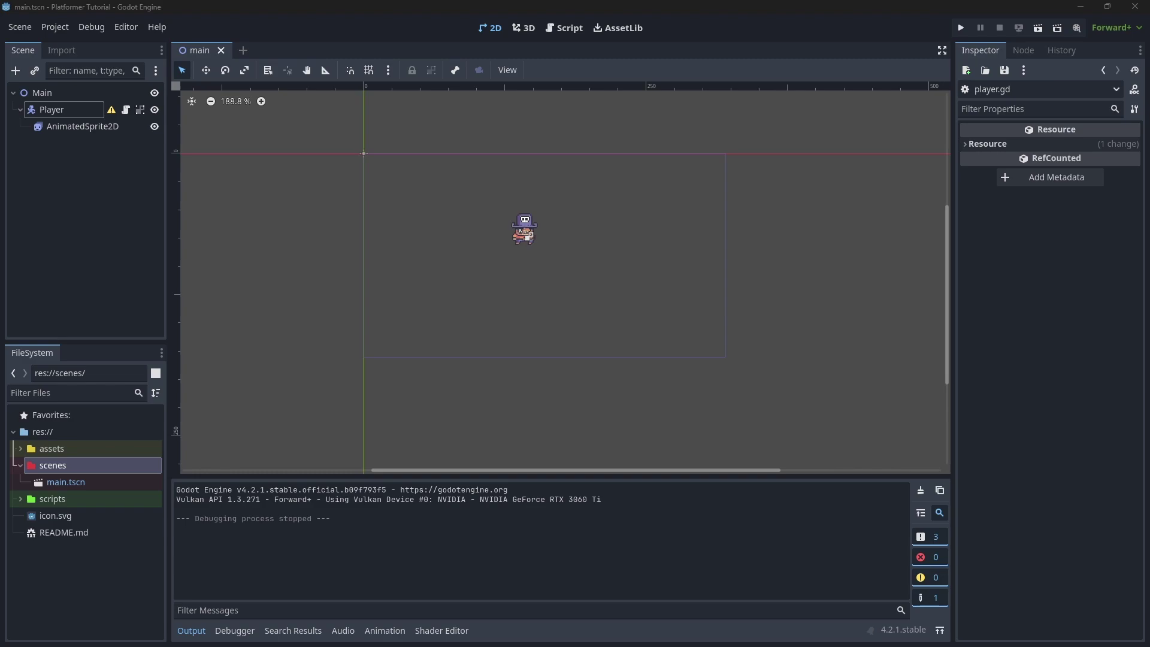
# Import the Palm Tree Island folder from the downloaded Treasure Hunters pack into the project's assets folder.
pyautogui.click(21, 449)
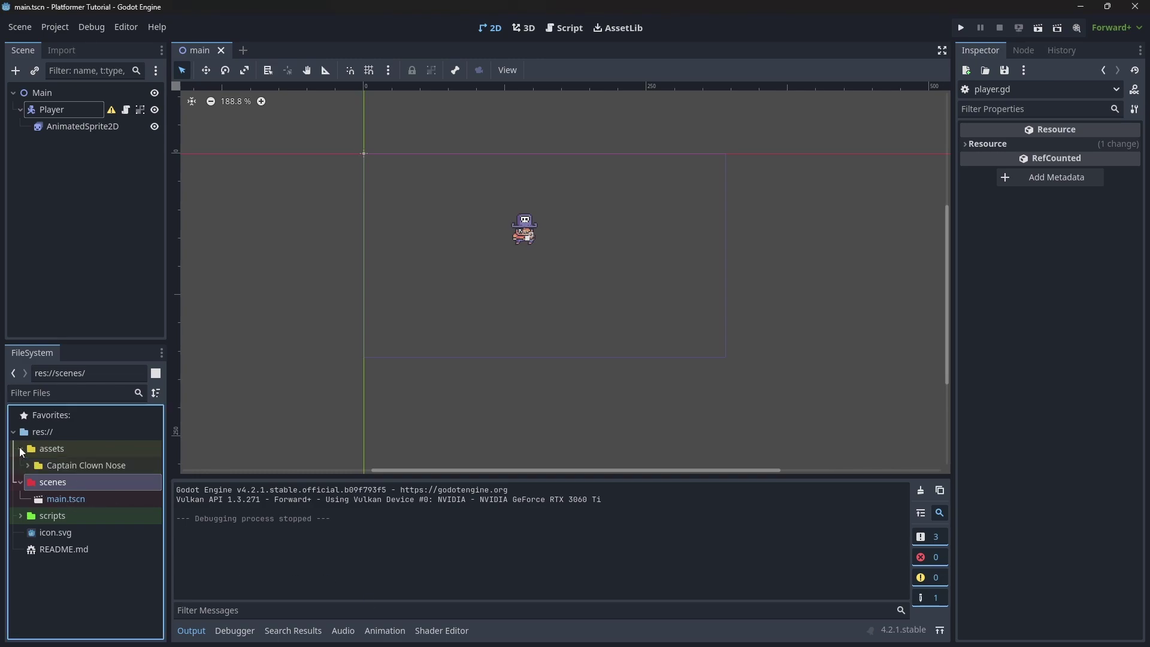
pyautogui.click(52, 450)
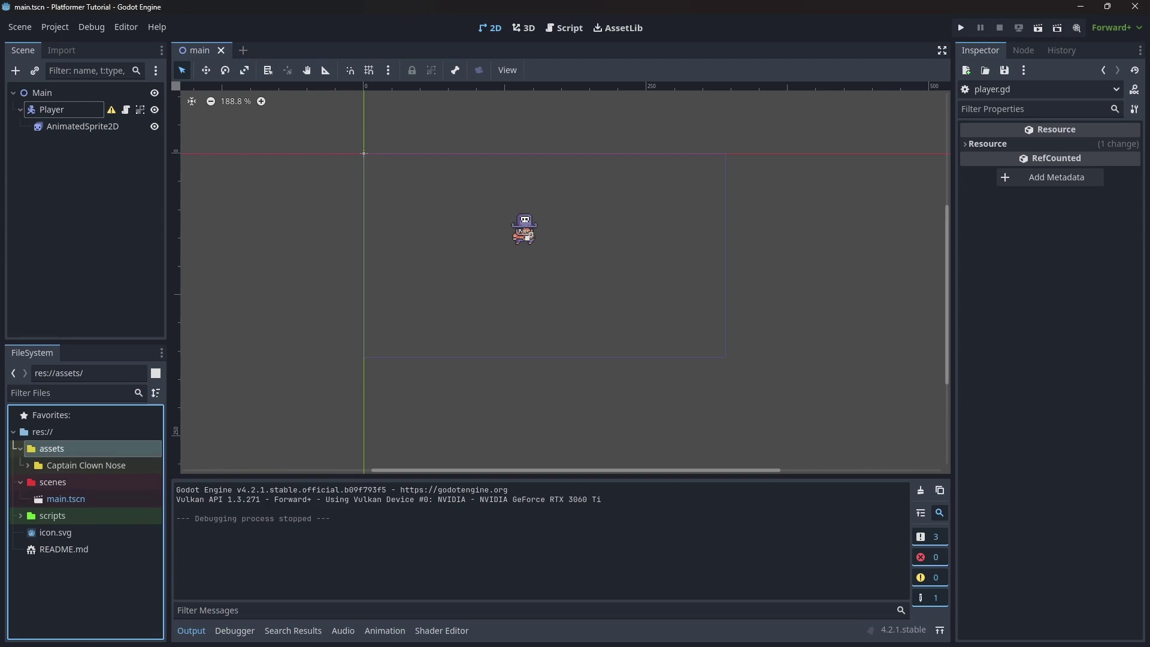
pyautogui.hotkey('alt', 'Tab')
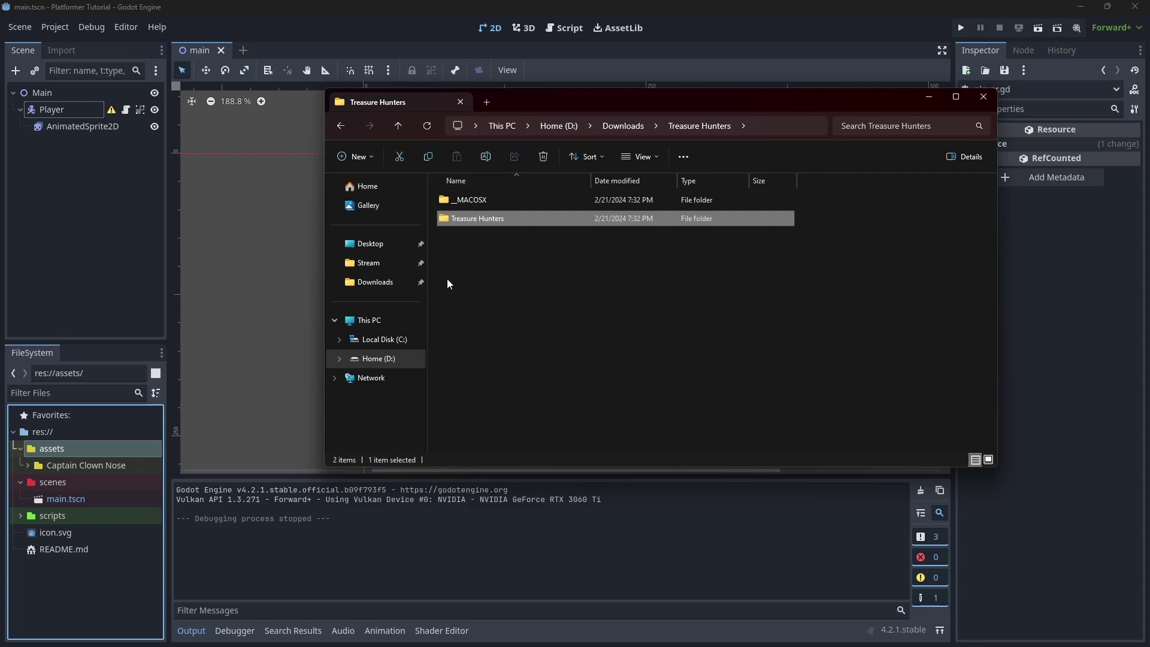
pyautogui.doubleClick(470, 220)
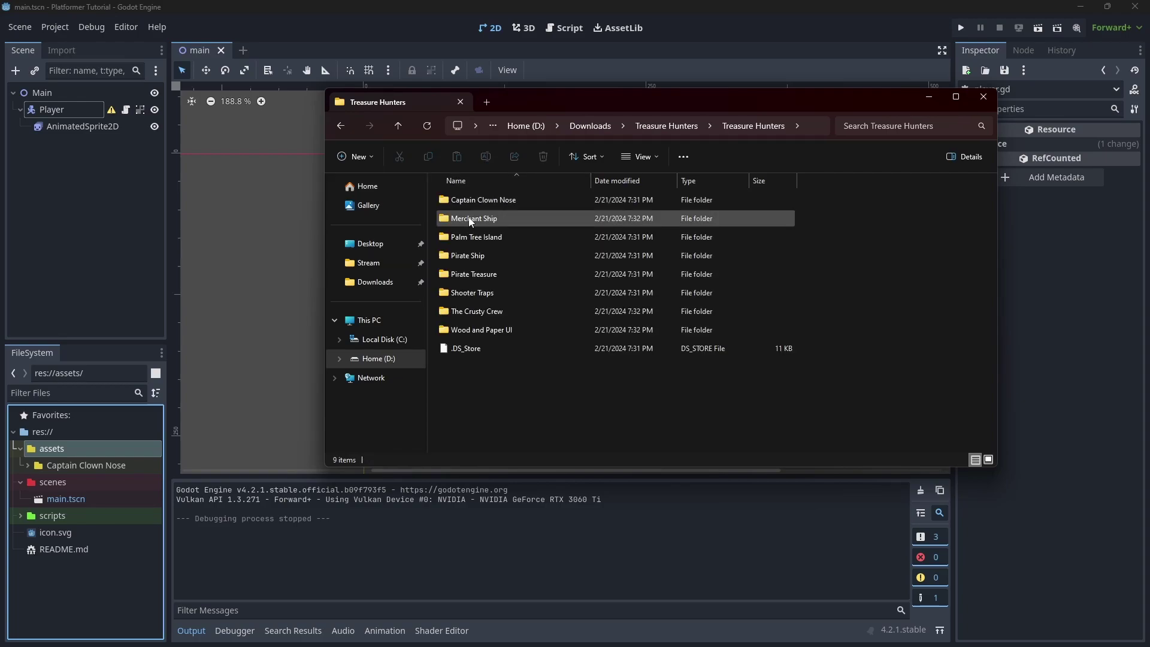
pyautogui.click(465, 240)
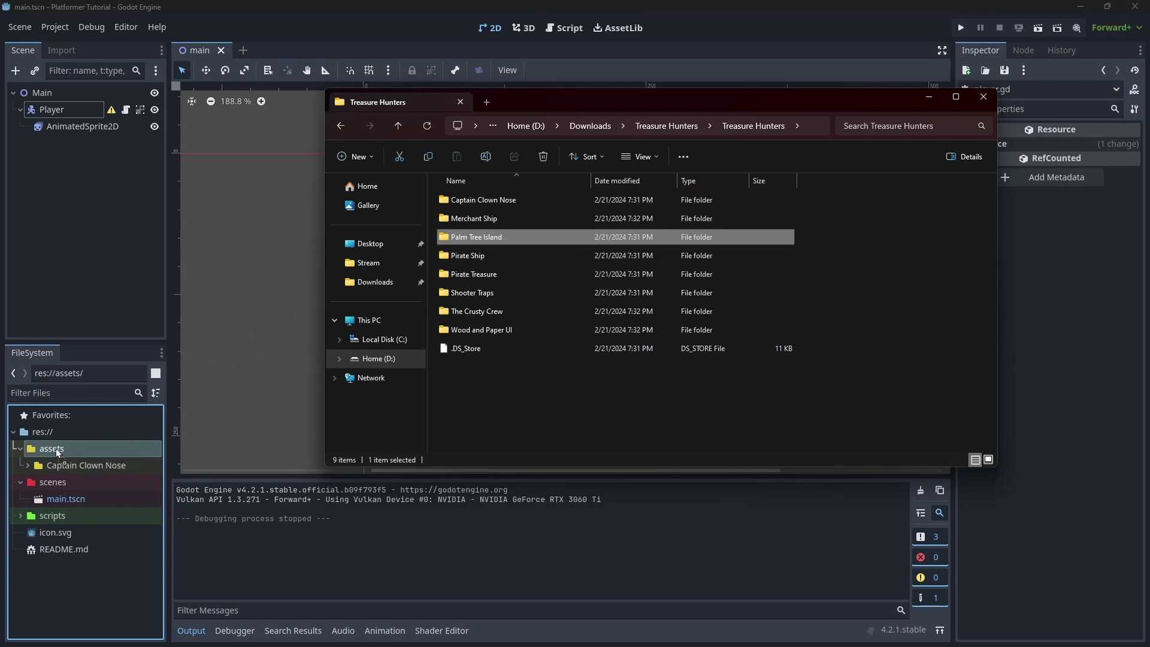
pyautogui.moveTo(56, 447); pyautogui.dragTo(55, 447)
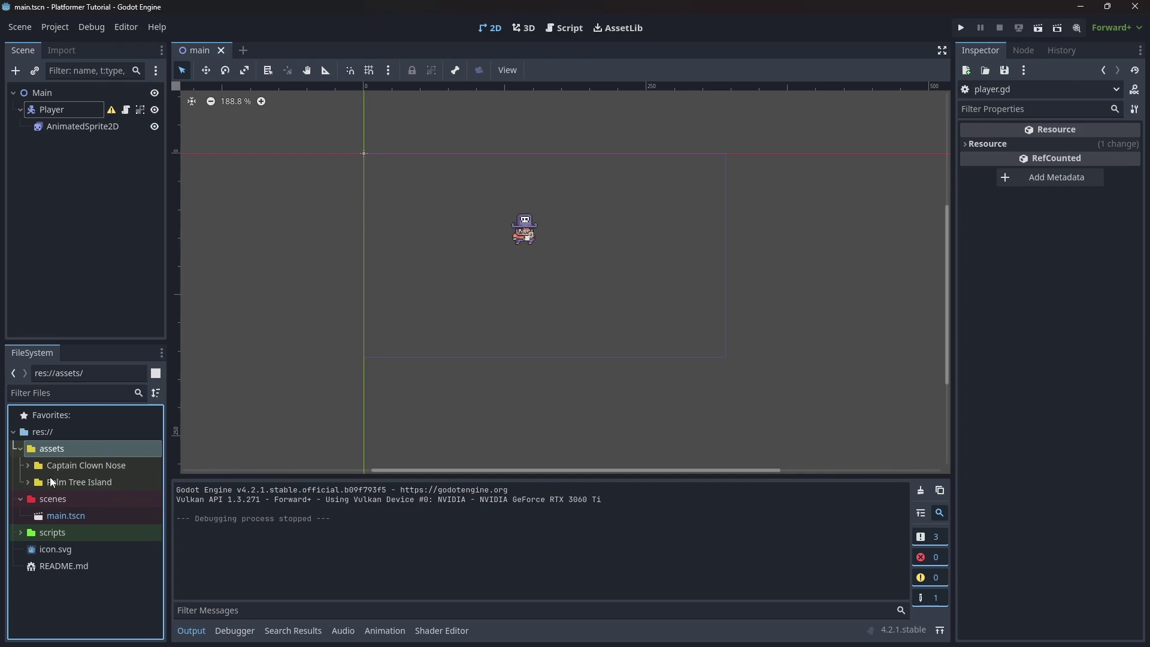
# Expand Palm Tree Island down to the Terrain sprites folder to reach Terrain (32x32).png.
pyautogui.click(27, 483)
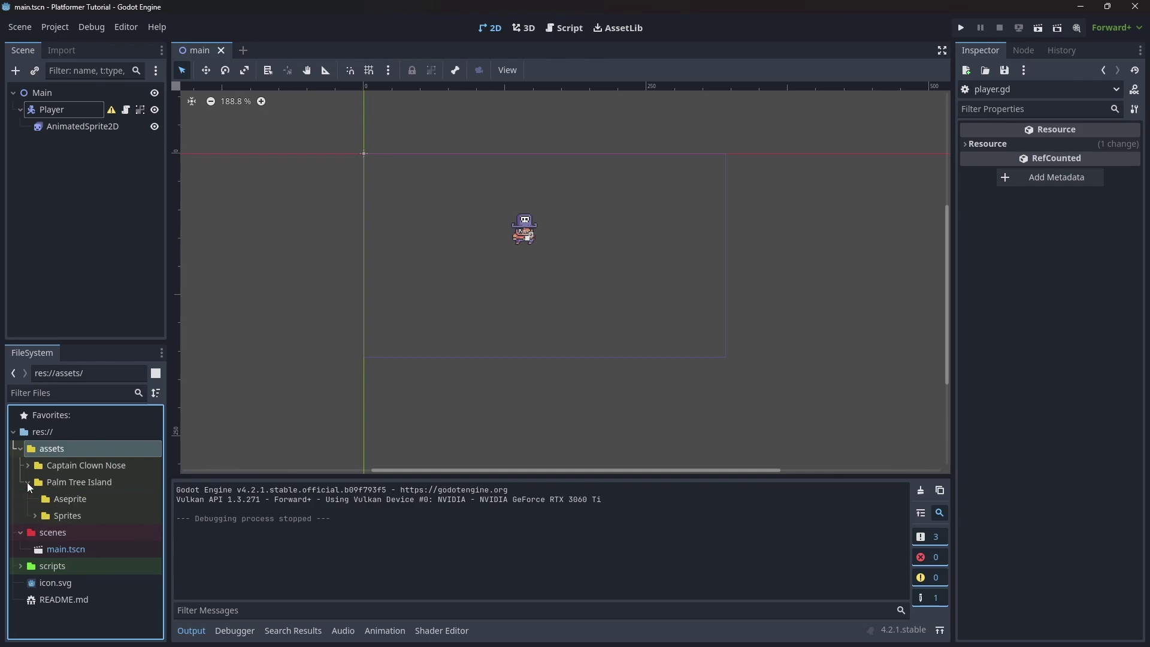
pyautogui.click(34, 516)
pyautogui.scroll(-2, 34, 512)
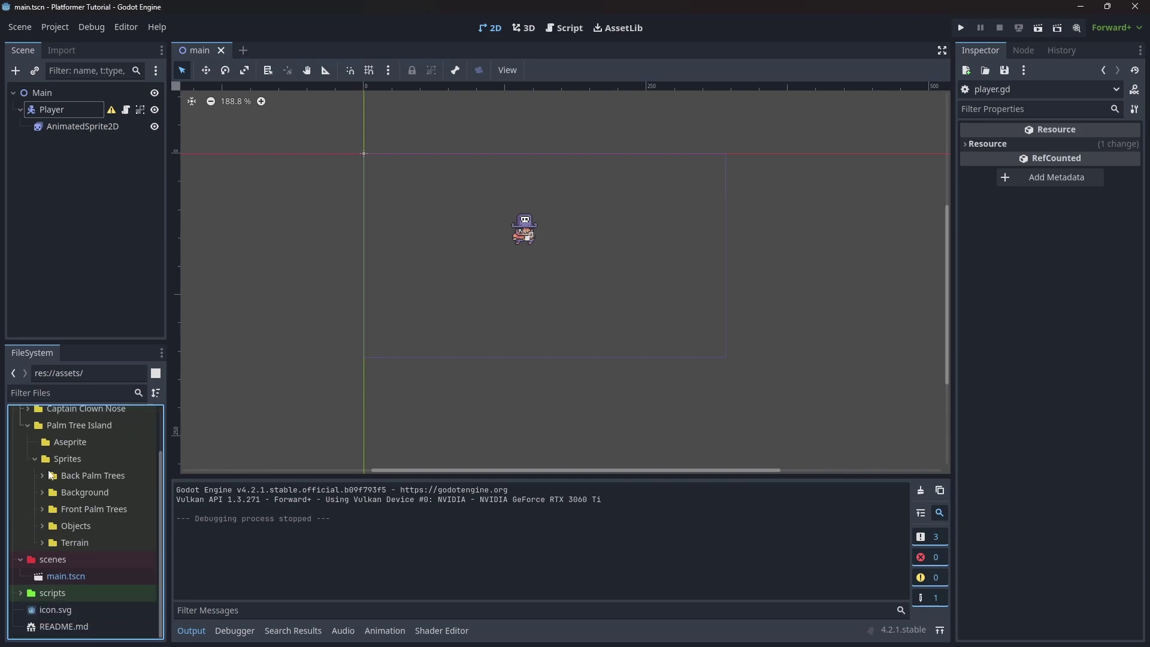
pyautogui.click(43, 544)
pyautogui.scroll(-1, 59, 534)
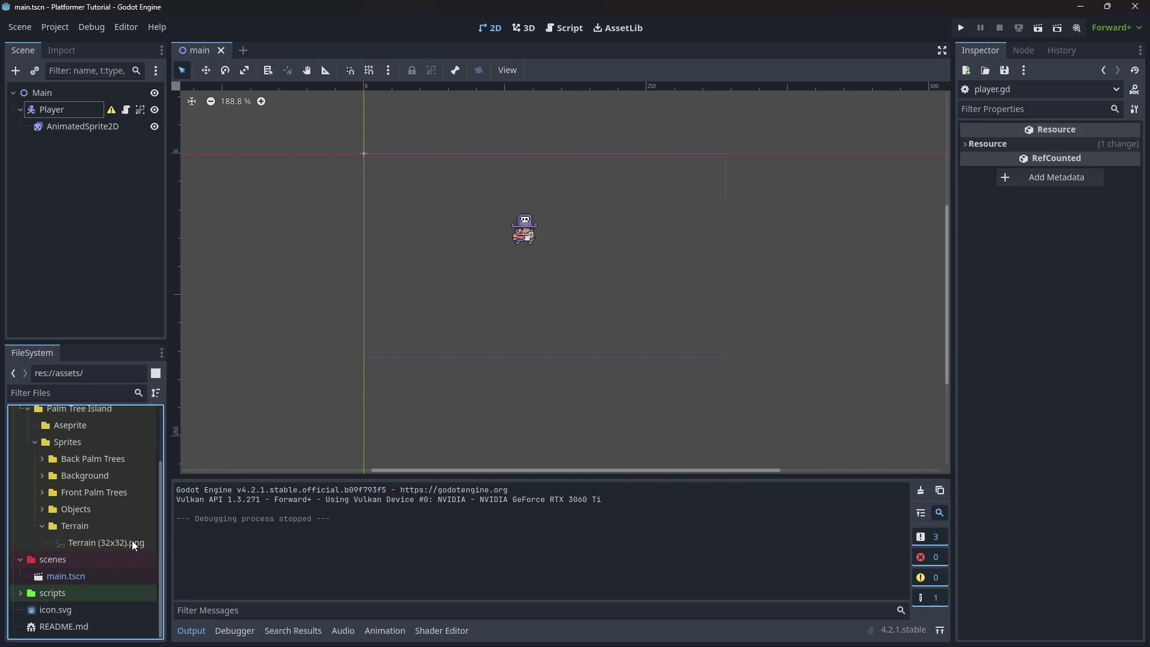
# Place Terrain (32x32).png in the scene to view its tiles, and undo the placement.
pyautogui.moveTo(82, 544)
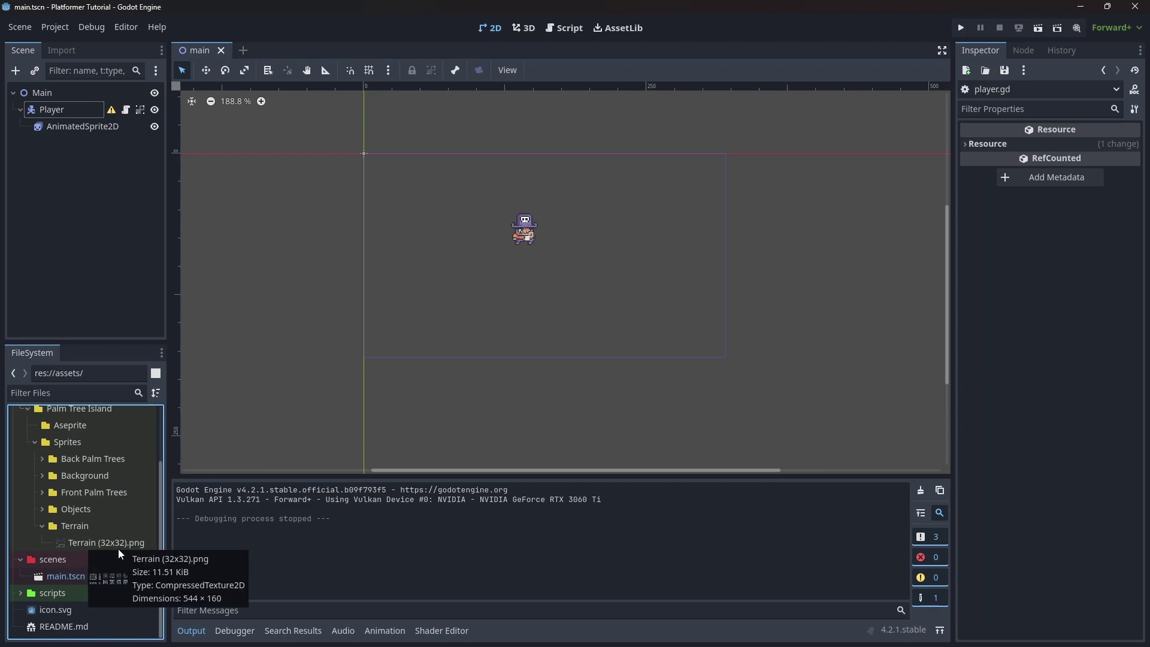
pyautogui.moveTo(95, 546); pyautogui.dragTo(540, 283)
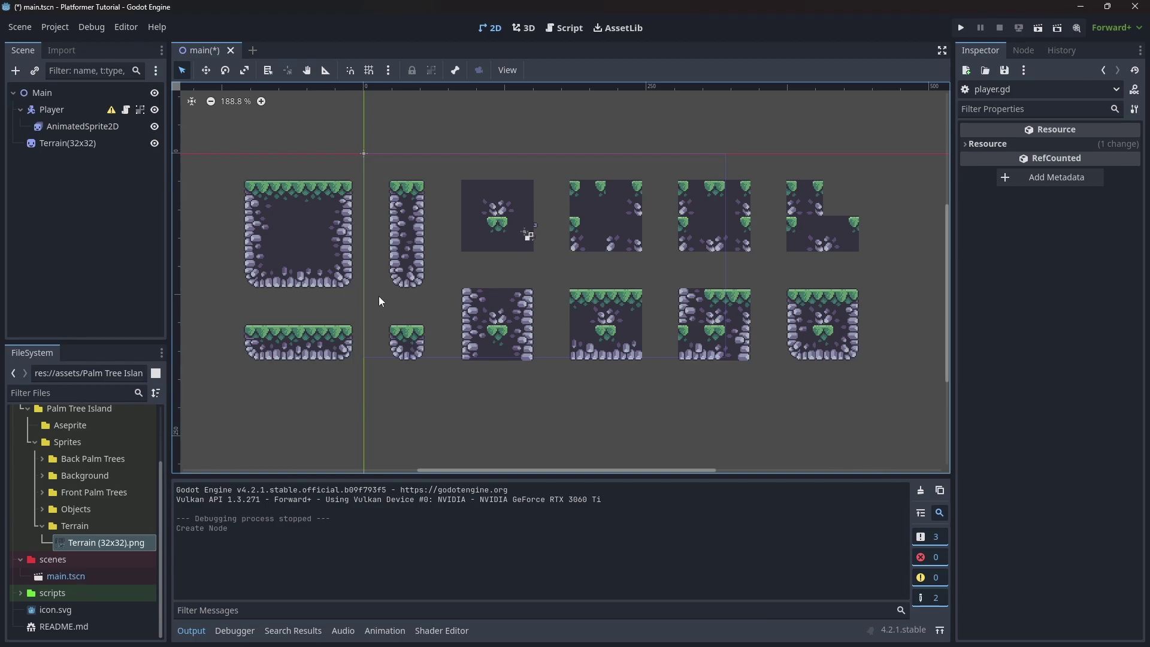
pyautogui.hotkey('ctrl', 'z')
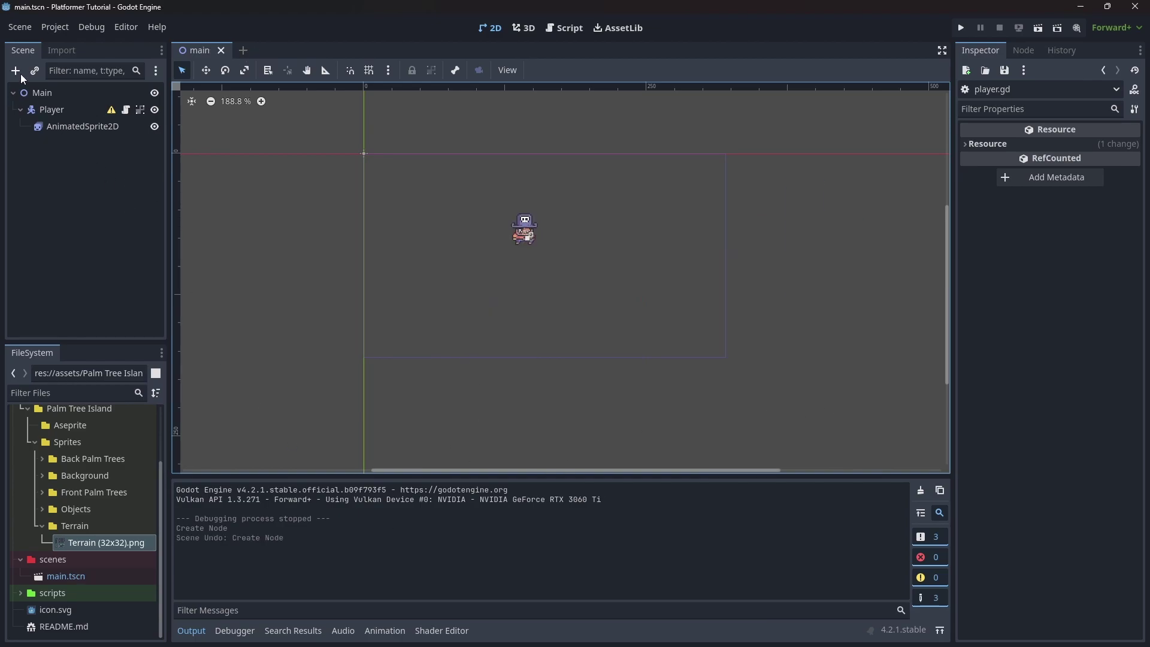
# Add a TileMap node as a child of Main and order it above the Player node.
pyautogui.rightClick(36, 94)
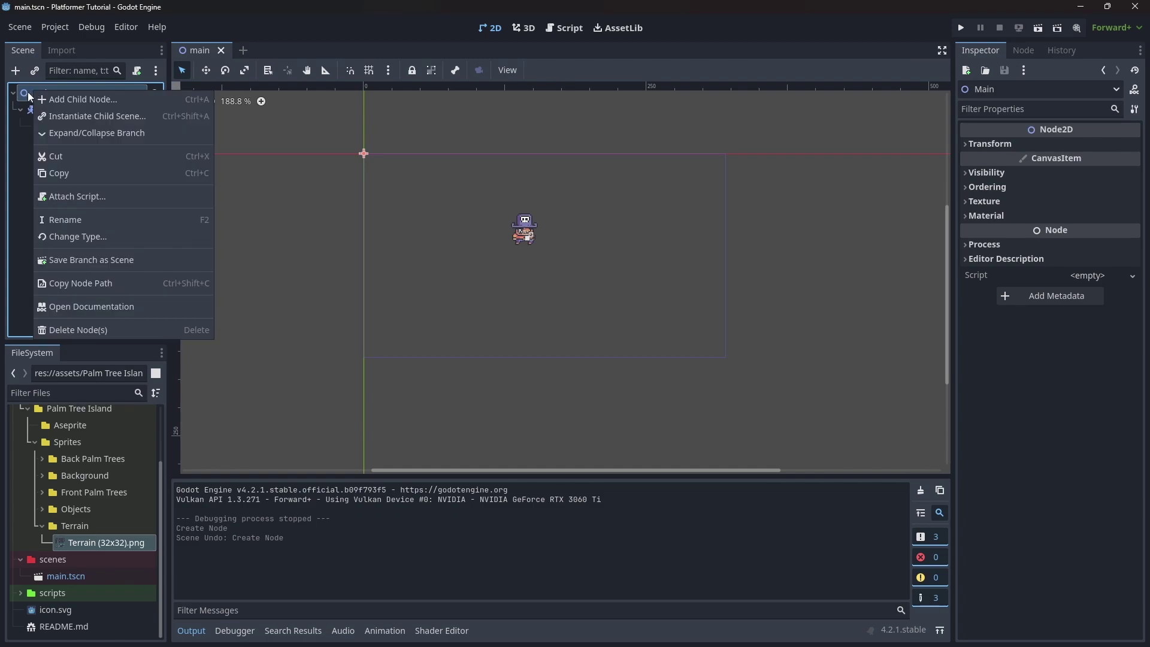
pyautogui.click(62, 102)
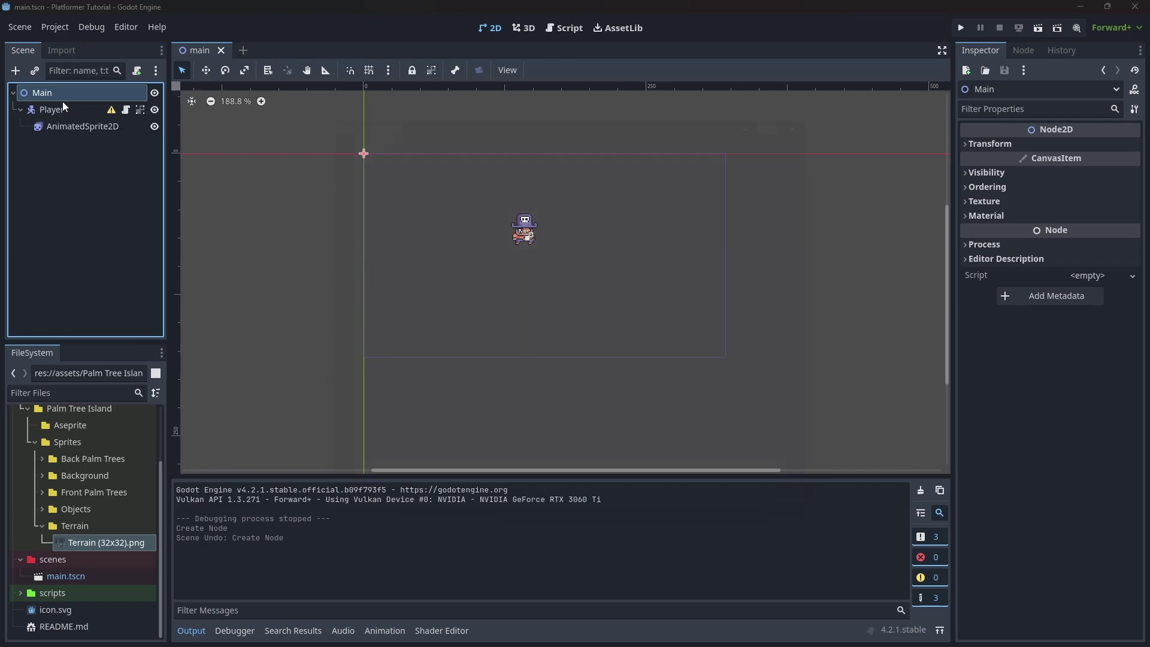
pyautogui.write('tilemap')
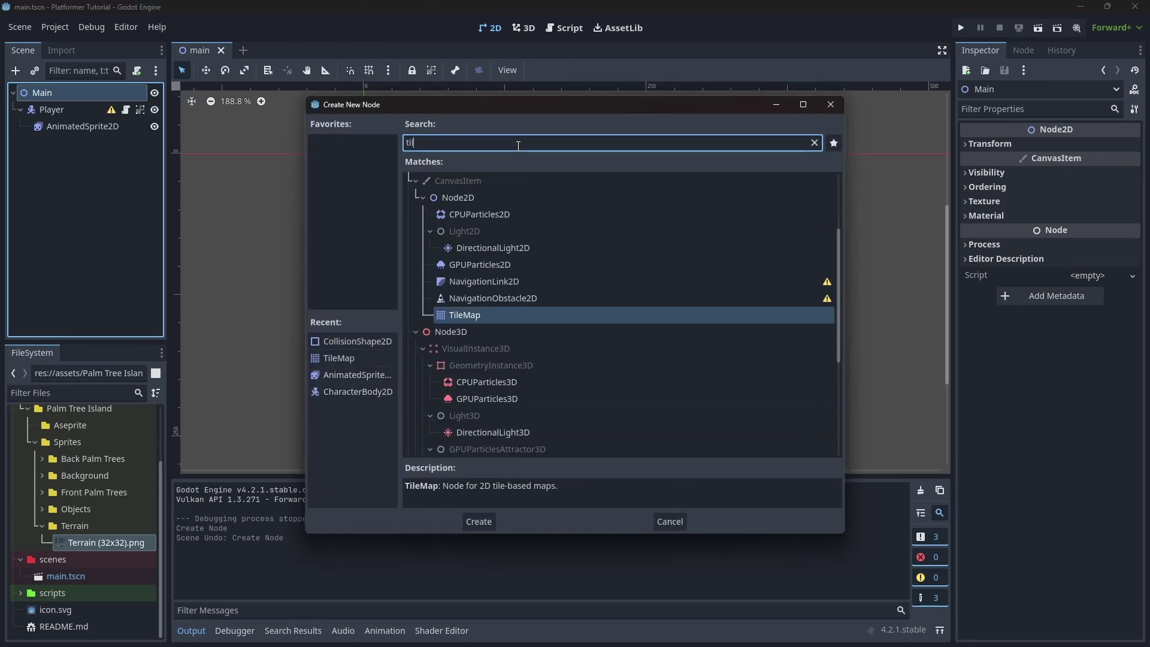
pyautogui.click(479, 522)
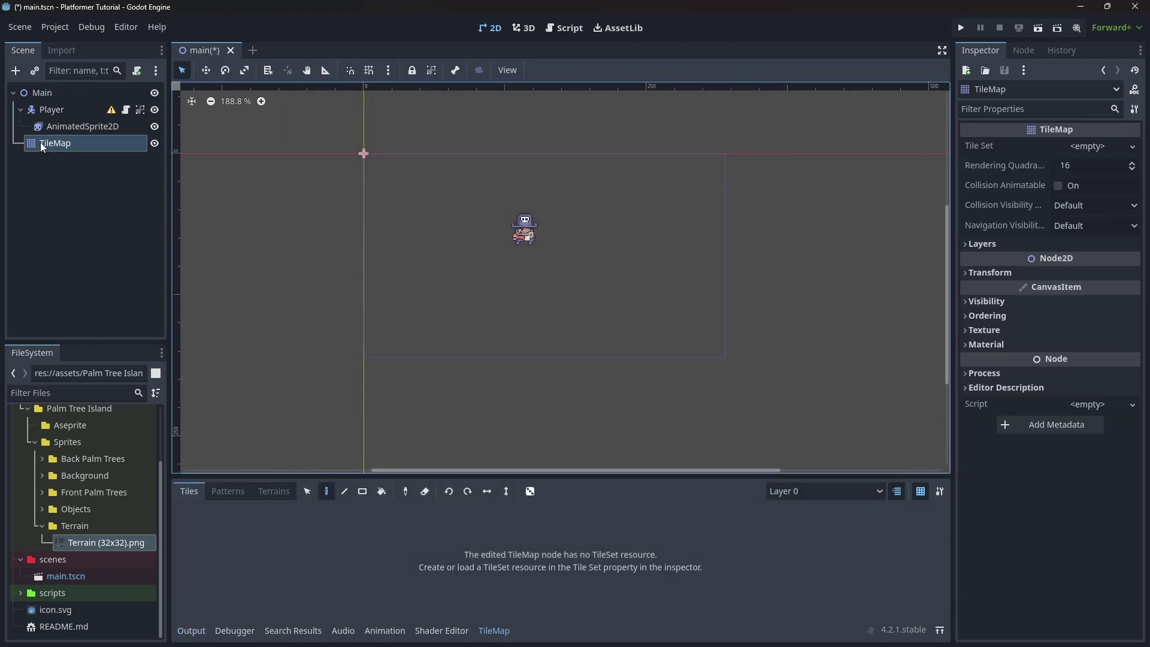
pyautogui.moveTo(31, 146); pyautogui.dragTo(77, 103)
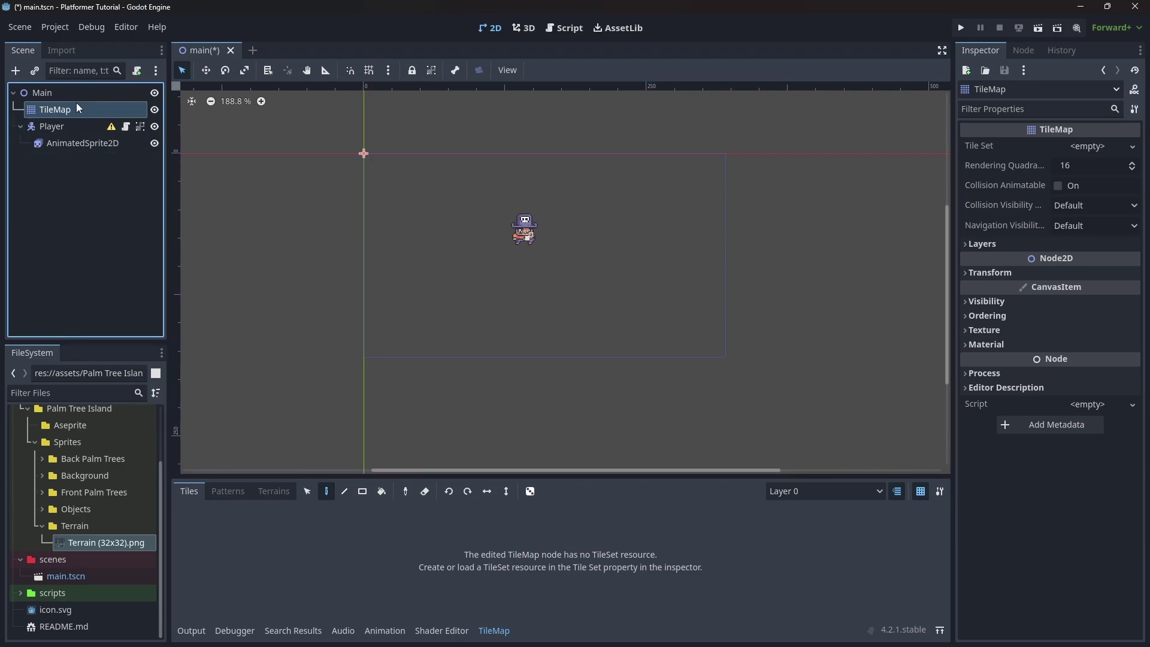
pyautogui.click(20, 127)
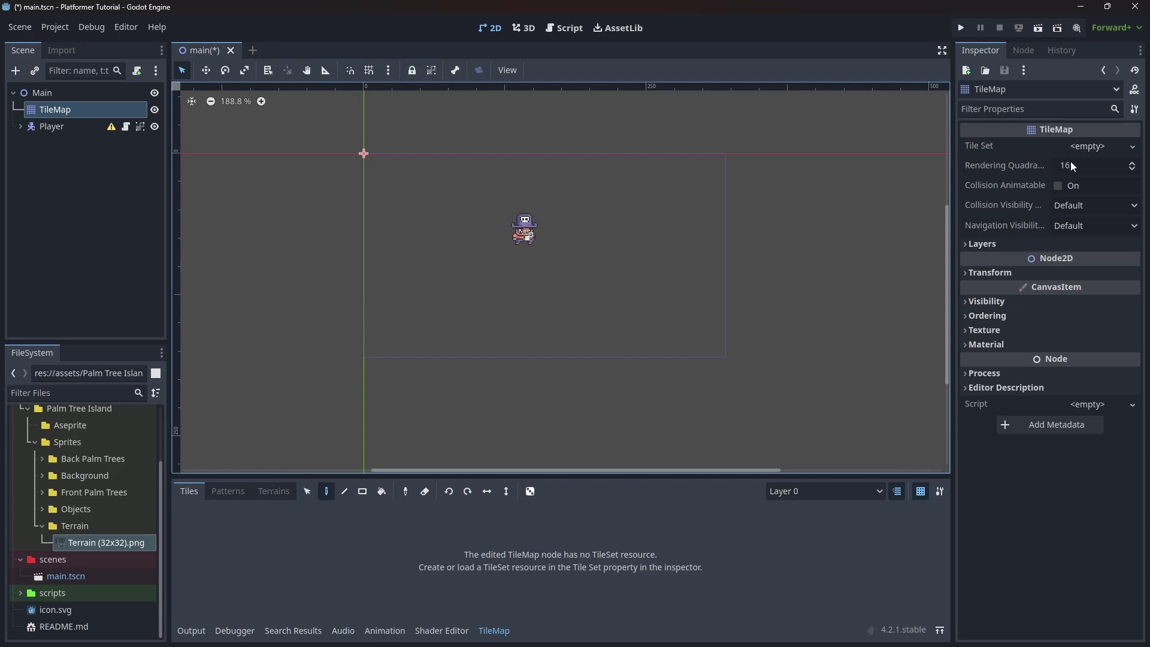
# Create a new TileSet resource for the TileMap and open its properties.
pyautogui.click(965, 243)
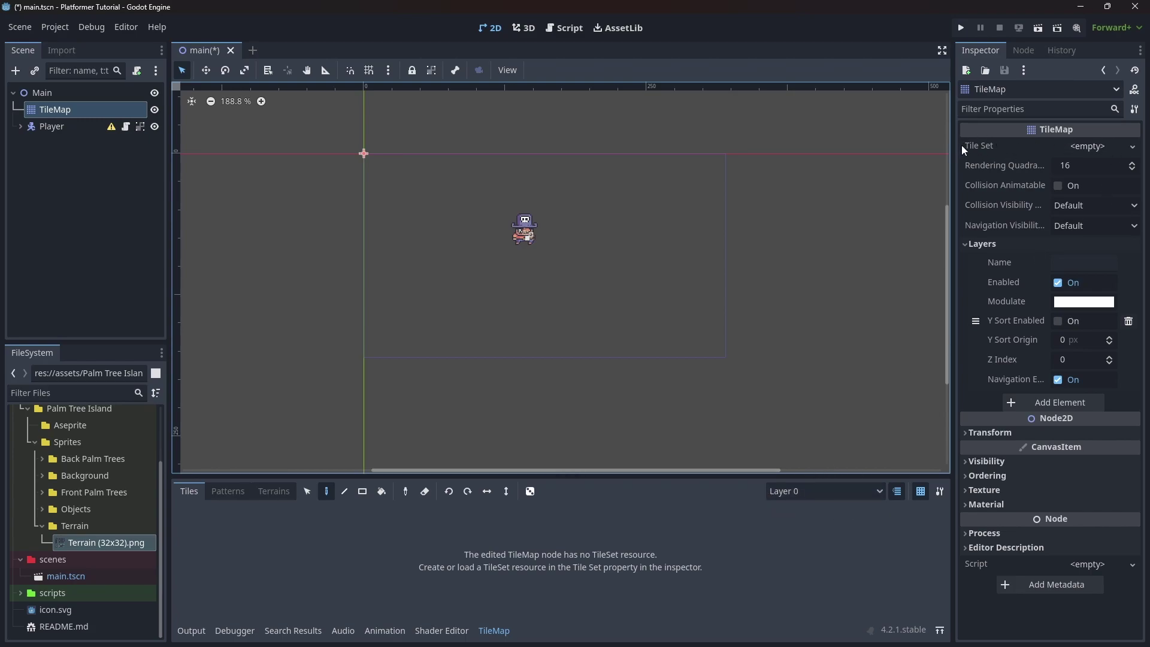
pyautogui.click(1087, 149)
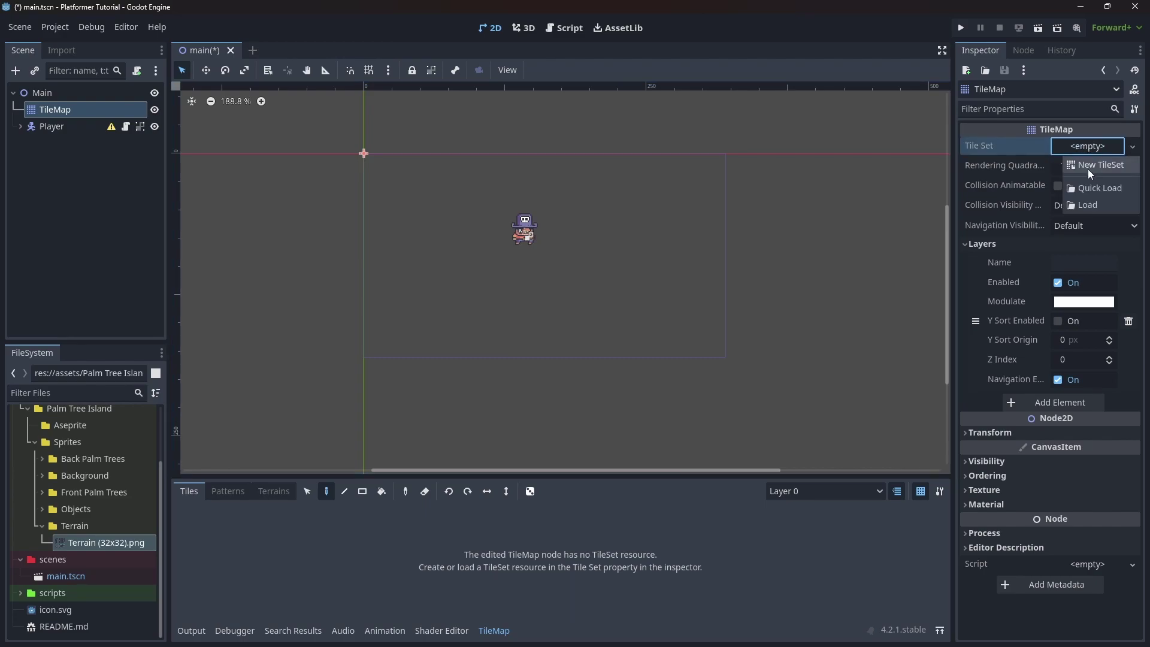
pyautogui.click(1088, 168)
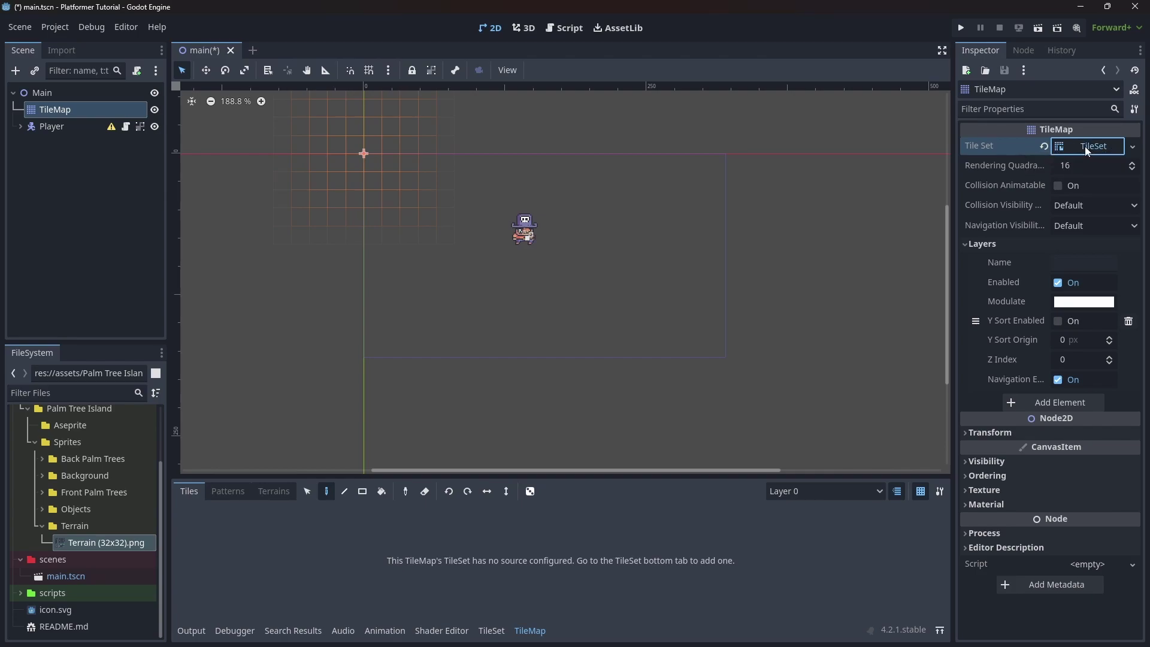
pyautogui.click(1087, 149)
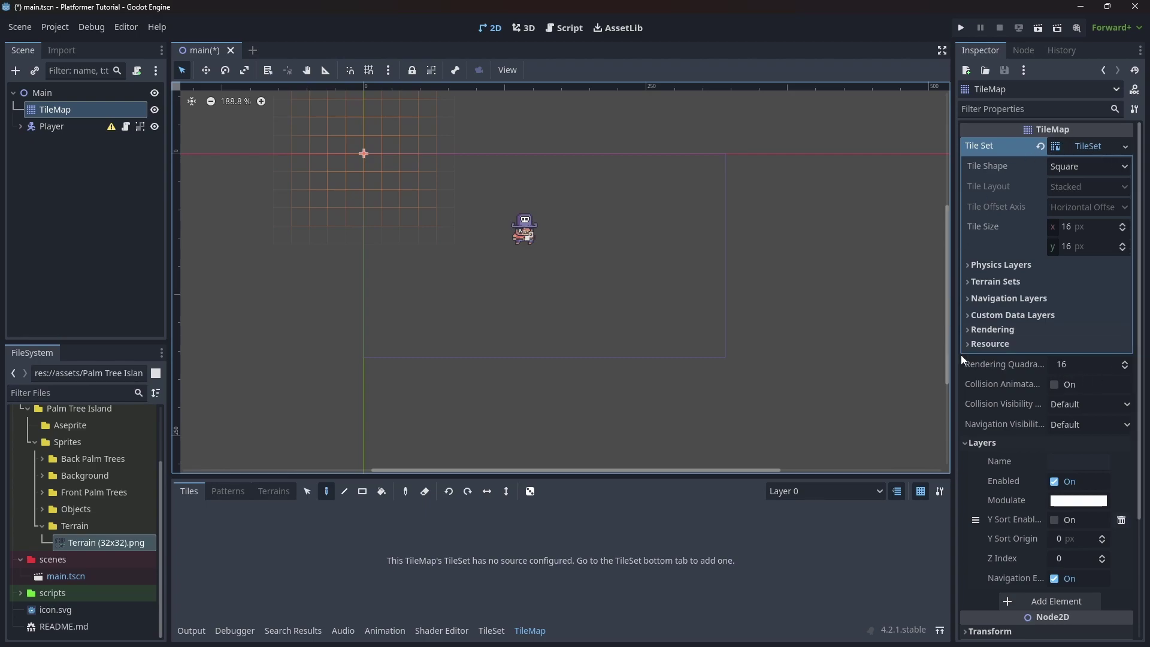
# Set the TileSet's tile size to 32 px in both x and y.
pyautogui.moveTo(982, 239)
pyautogui.click(1087, 228)
pyautogui.write('32')
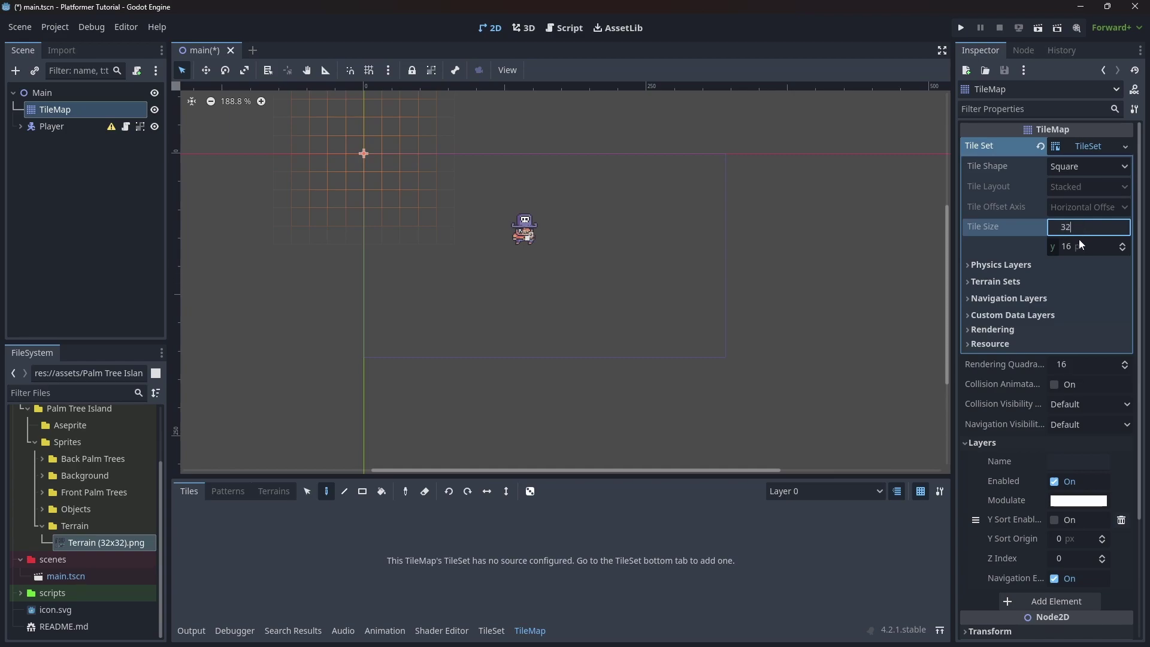
pyautogui.click(1084, 246)
pyautogui.write('32')
pyautogui.press('Tab')
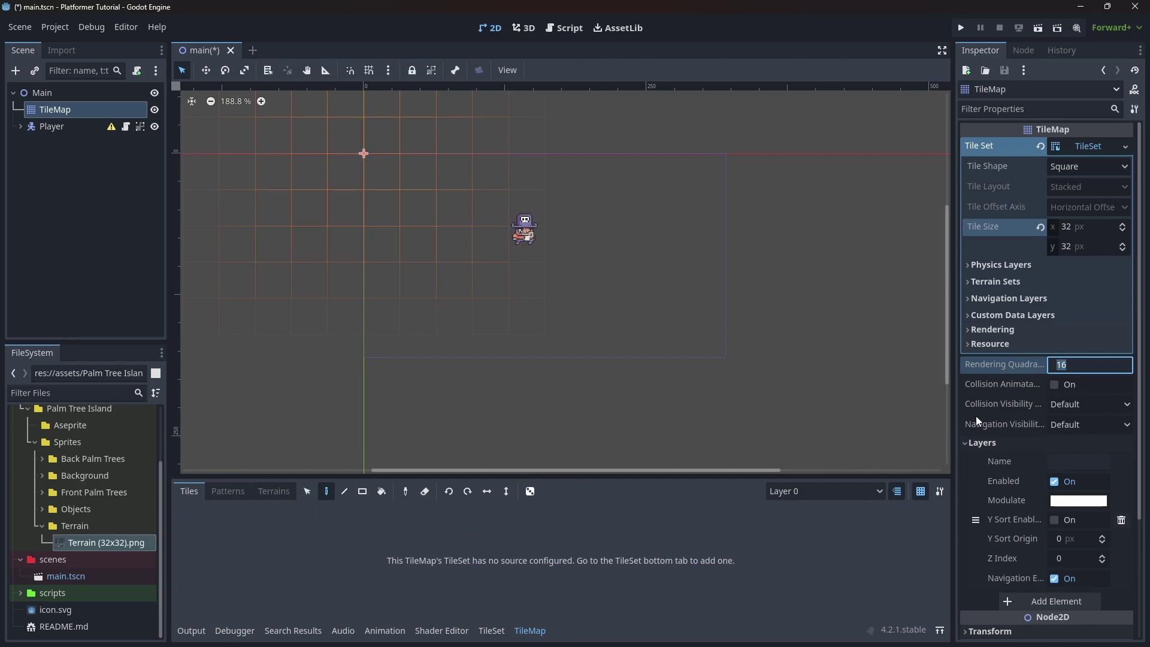
# Add Terrain (32x32).png as a TileSet source with automatically created tiles, and enlarge the tile editor area.
pyautogui.click(491, 631)
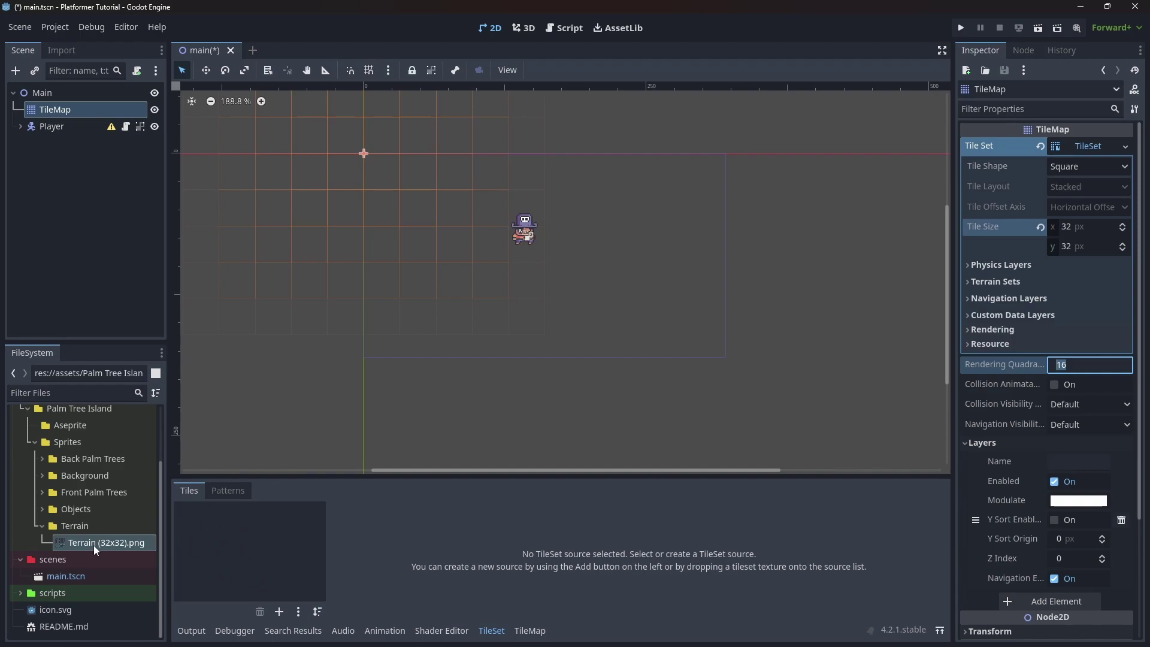
pyautogui.moveTo(75, 546); pyautogui.dragTo(225, 538)
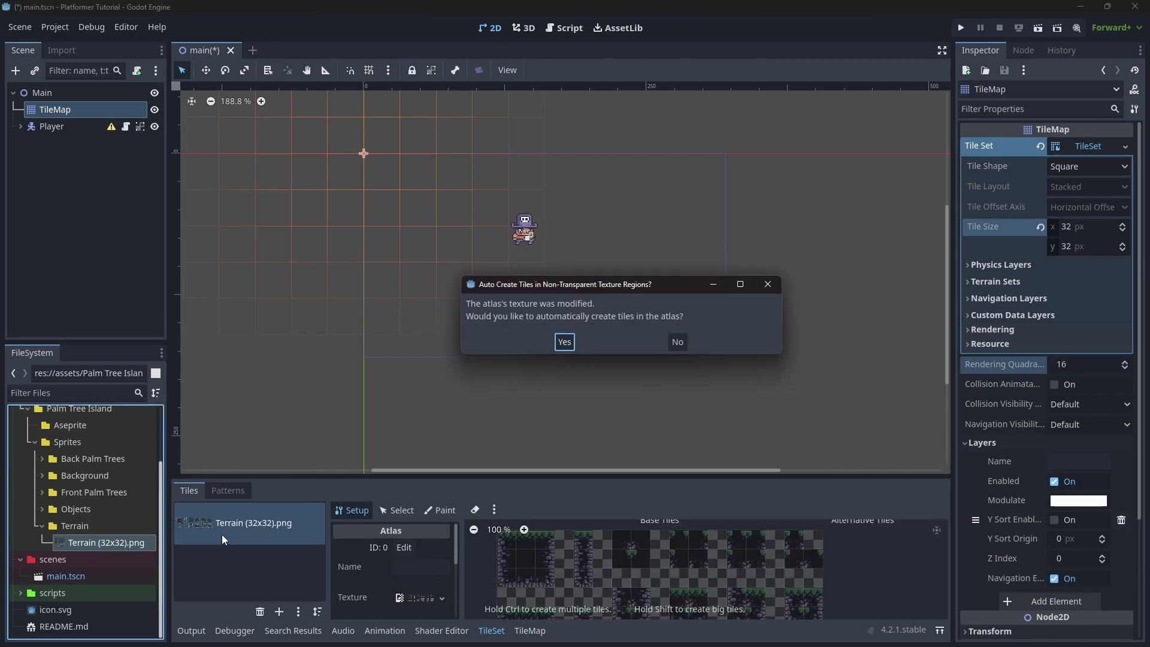
pyautogui.moveTo(646, 293); pyautogui.dragTo(603, 304)
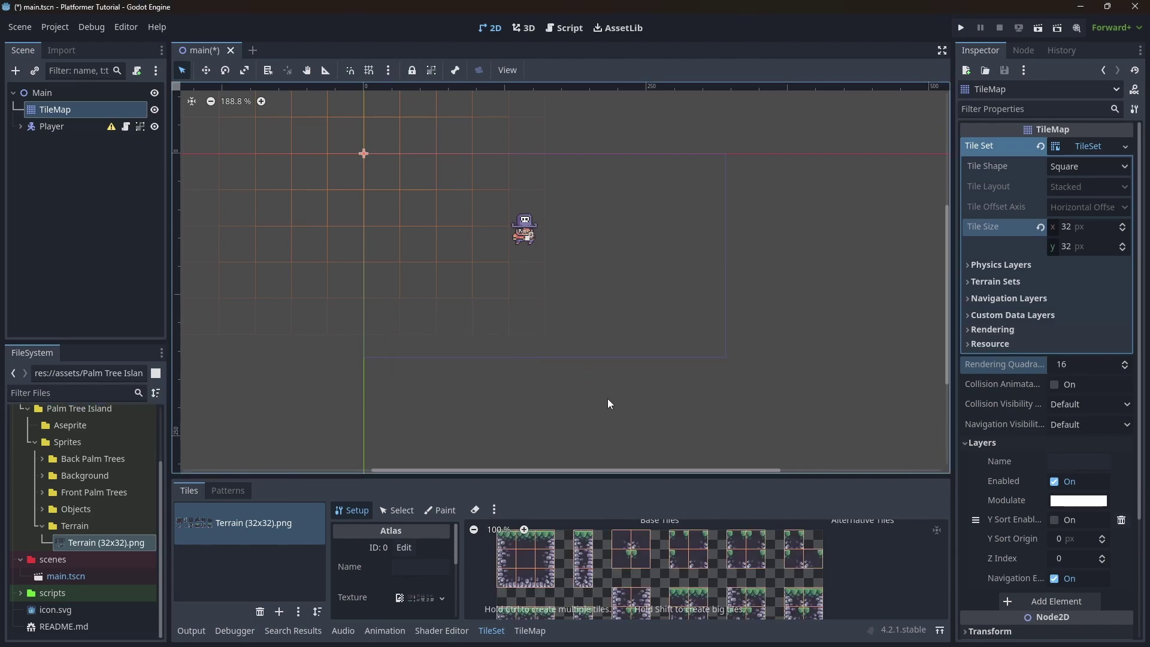
pyautogui.moveTo(724, 478); pyautogui.dragTo(725, 398)
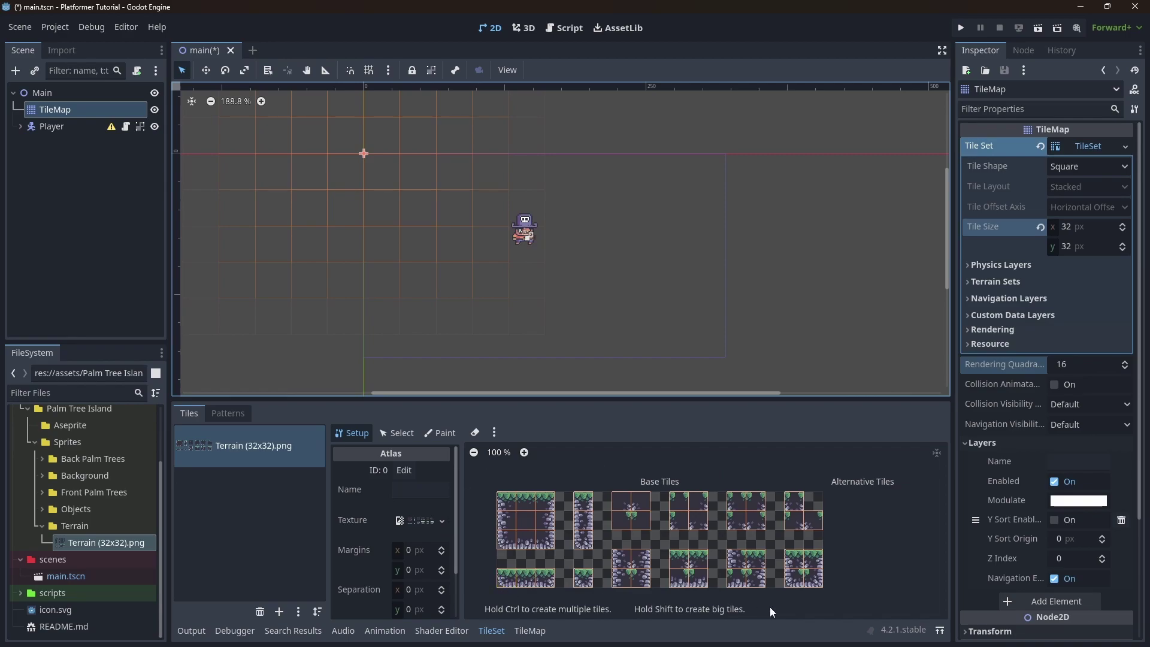
# Paint a middle grass tile on the TileMap below the player, plus the top-left corner and left edge tiles beside it.
pyautogui.click(531, 633)
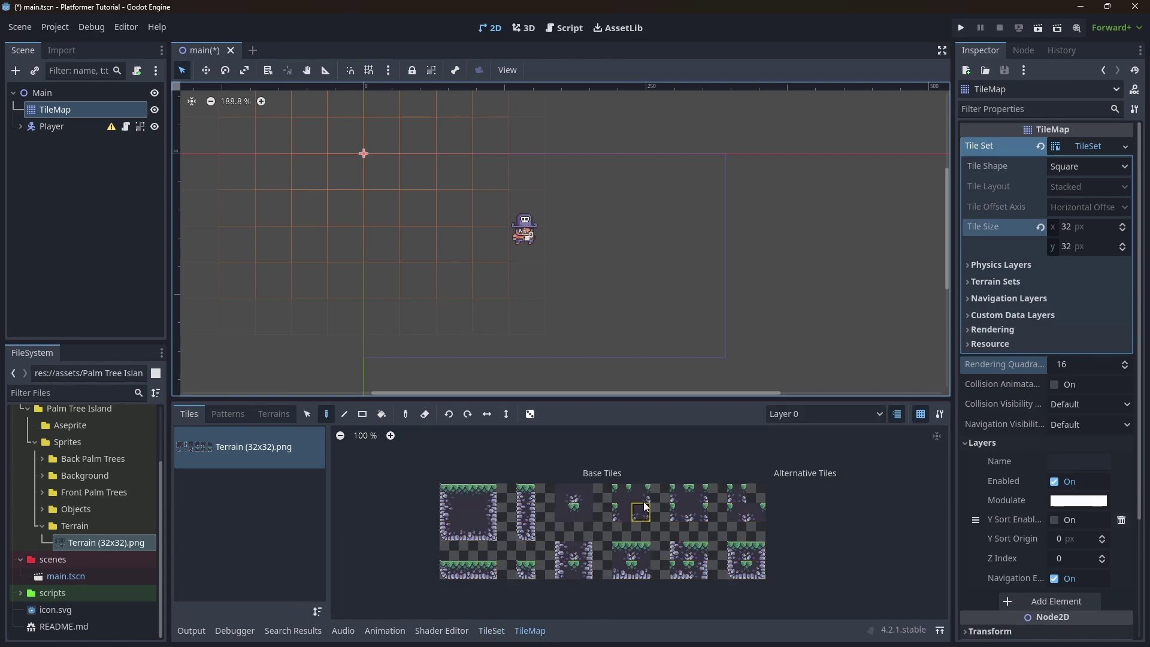
pyautogui.click(463, 496)
pyautogui.click(453, 294)
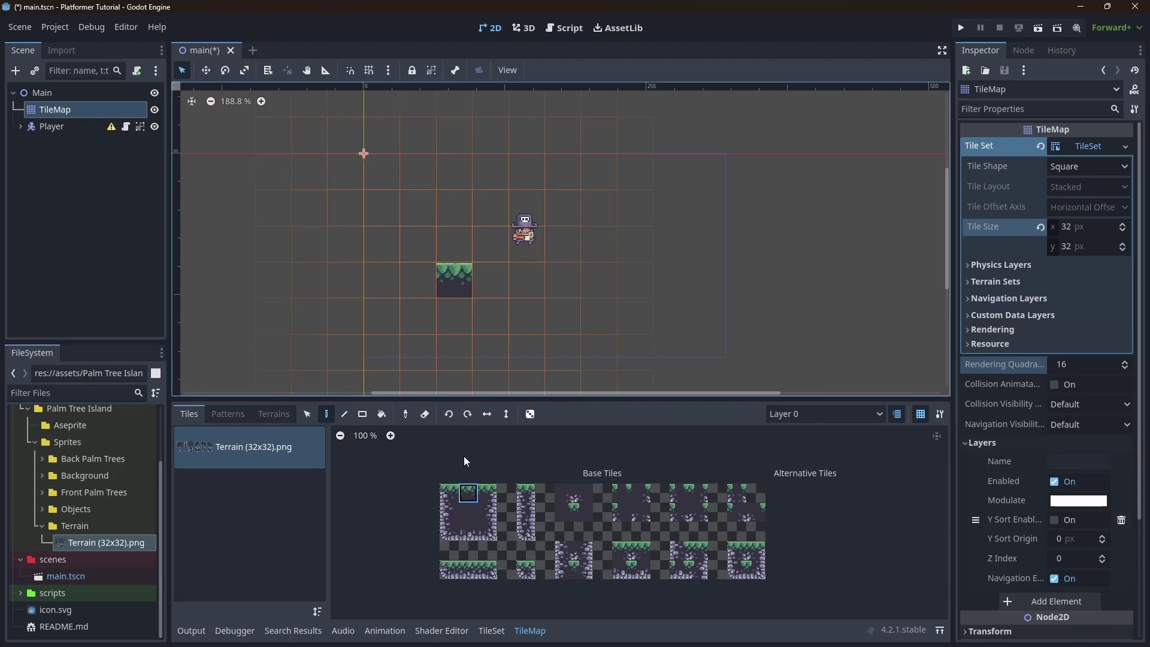
pyautogui.click(448, 497)
pyautogui.keyDown('shift'); pyautogui.click(452, 513); pyautogui.keyUp('shift')
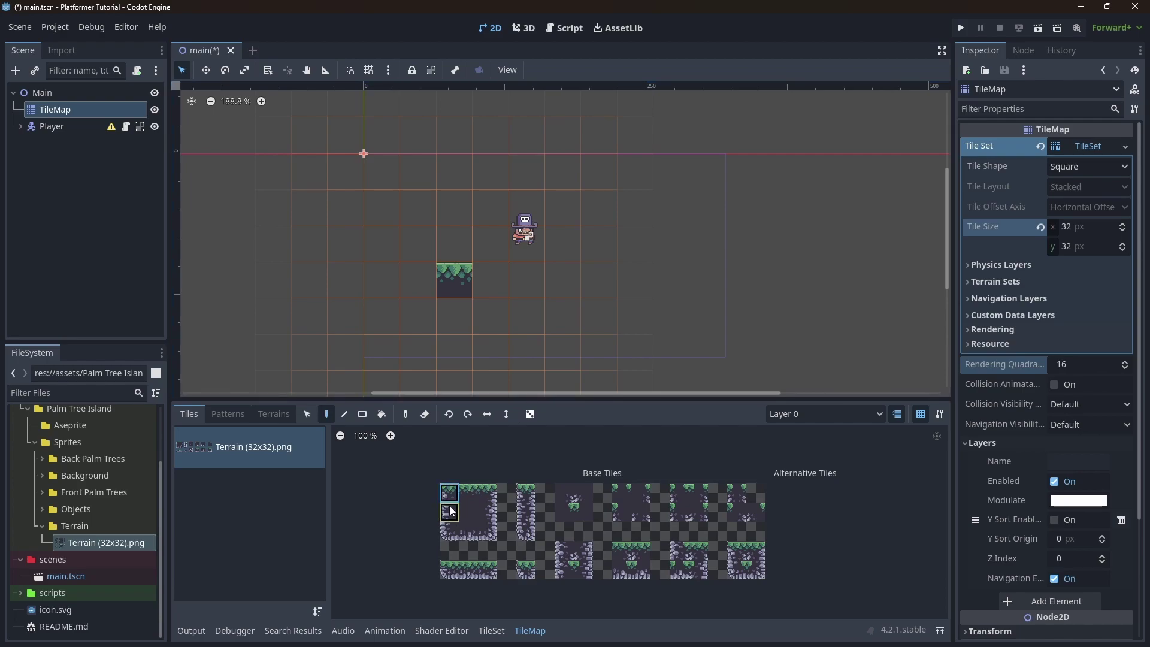
pyautogui.click(423, 297)
# Paint two 3×3 grass-topped terrain blocks below the player, centred on cells (2, 4) and (7, 4).
pyautogui.moveTo(449, 492); pyautogui.dragTo(493, 534)
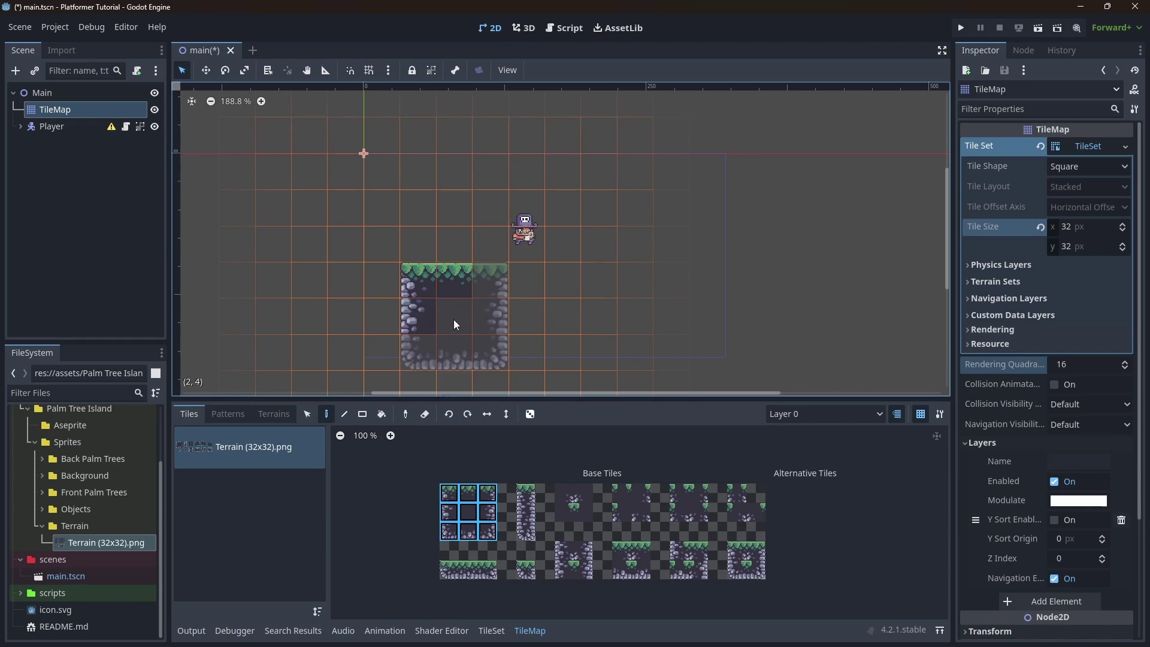
pyautogui.click(455, 318)
pyautogui.click(639, 312)
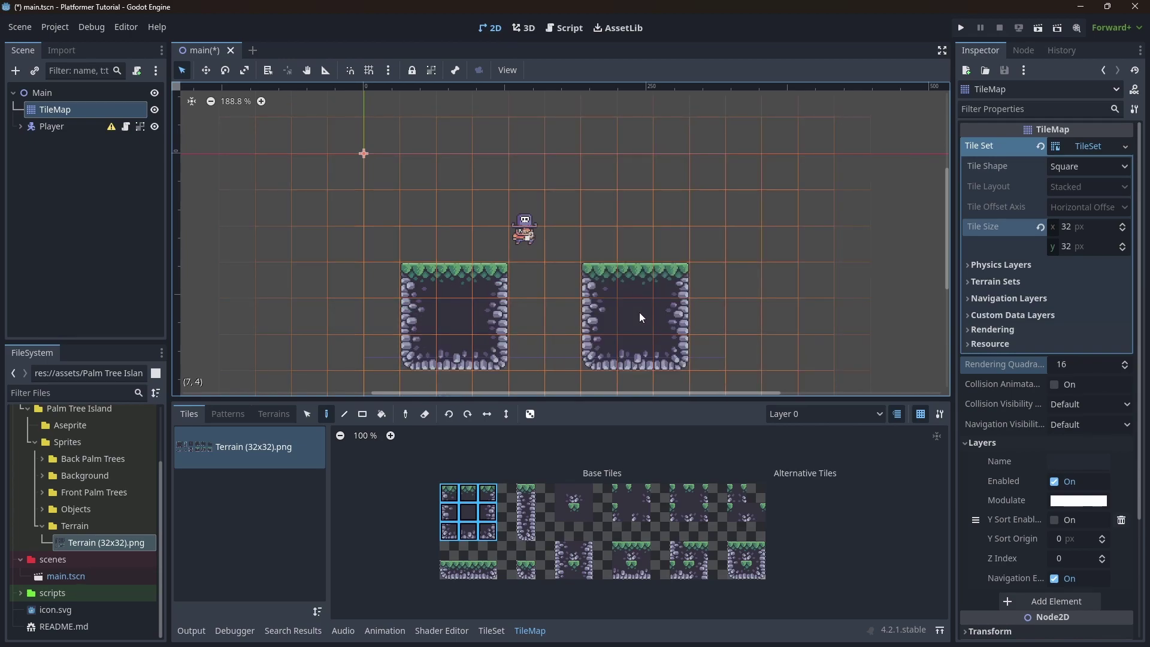
# Bridge the gap between the two blocks with a row of middle grass tiles and a row of bottom edge tiles beneath.
pyautogui.click(468, 492)
pyautogui.moveTo(520, 290); pyautogui.dragTo(586, 288)
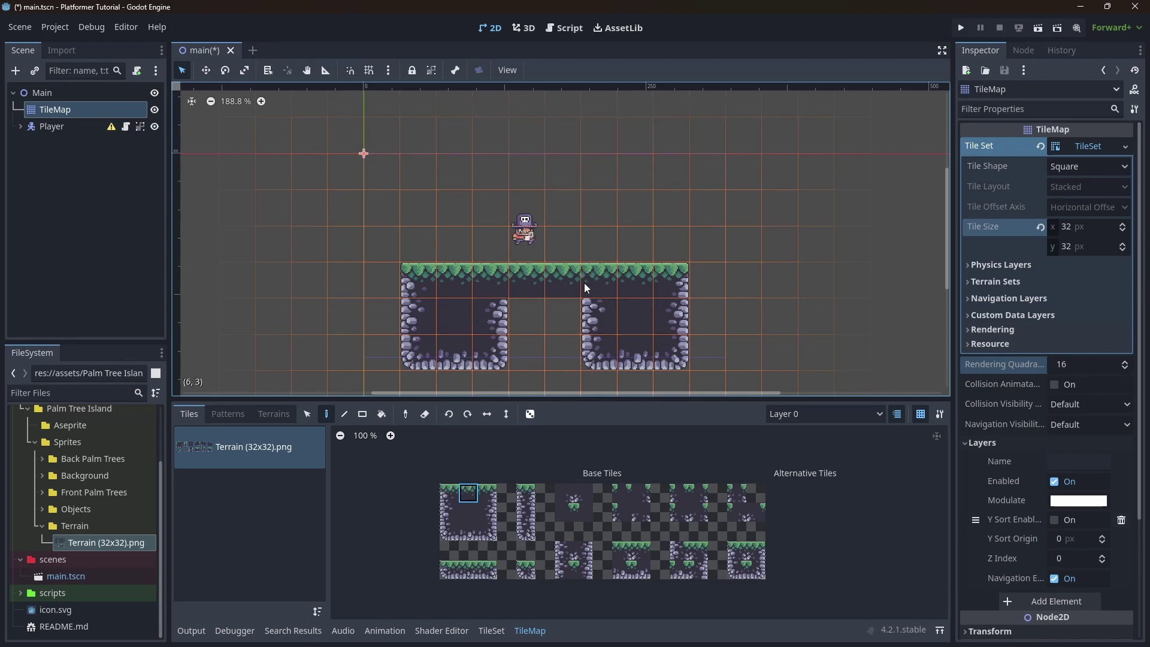
pyautogui.click(467, 533)
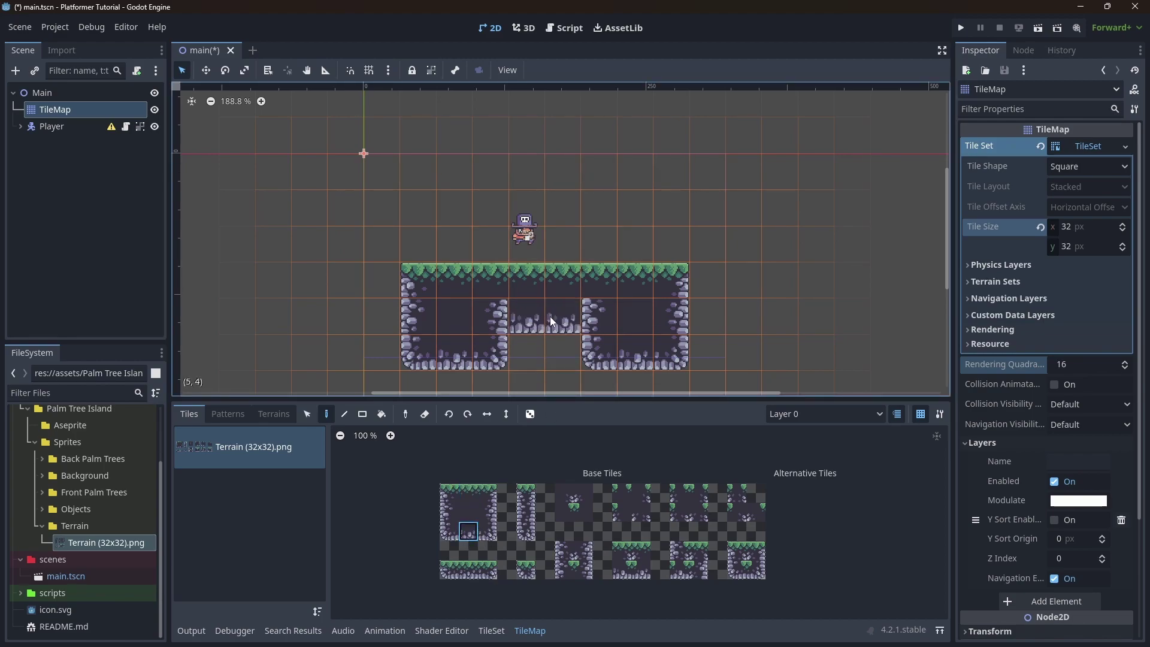
# Erase all the terrain tiles painted on the TileMap below the player, and expand the TileSet's Terrain Sets settings.
pyautogui.click(449, 534)
pyautogui.click(966, 282)
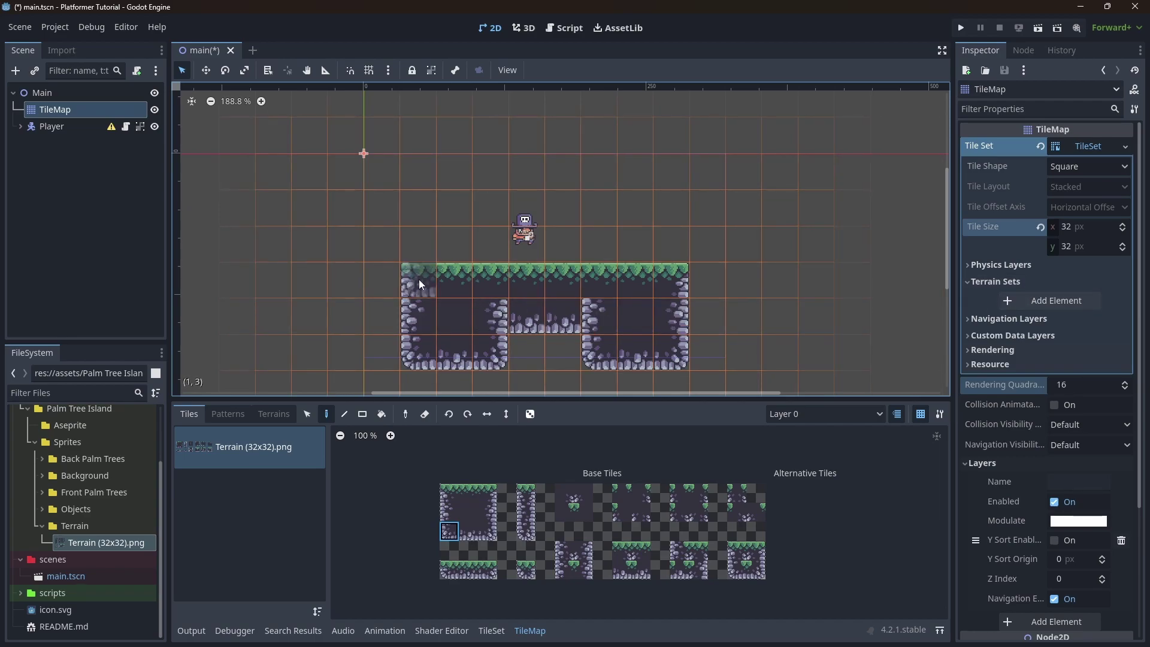
pyautogui.moveTo(466, 283)
pyautogui.mouseDown(button='right')
pyautogui.moveTo(667, 311)
pyautogui.moveTo(436, 313)
pyautogui.moveTo(482, 353)
pyautogui.moveTo(669, 351)
pyautogui.moveTo(480, 319)
pyautogui.mouseUp(button='right')
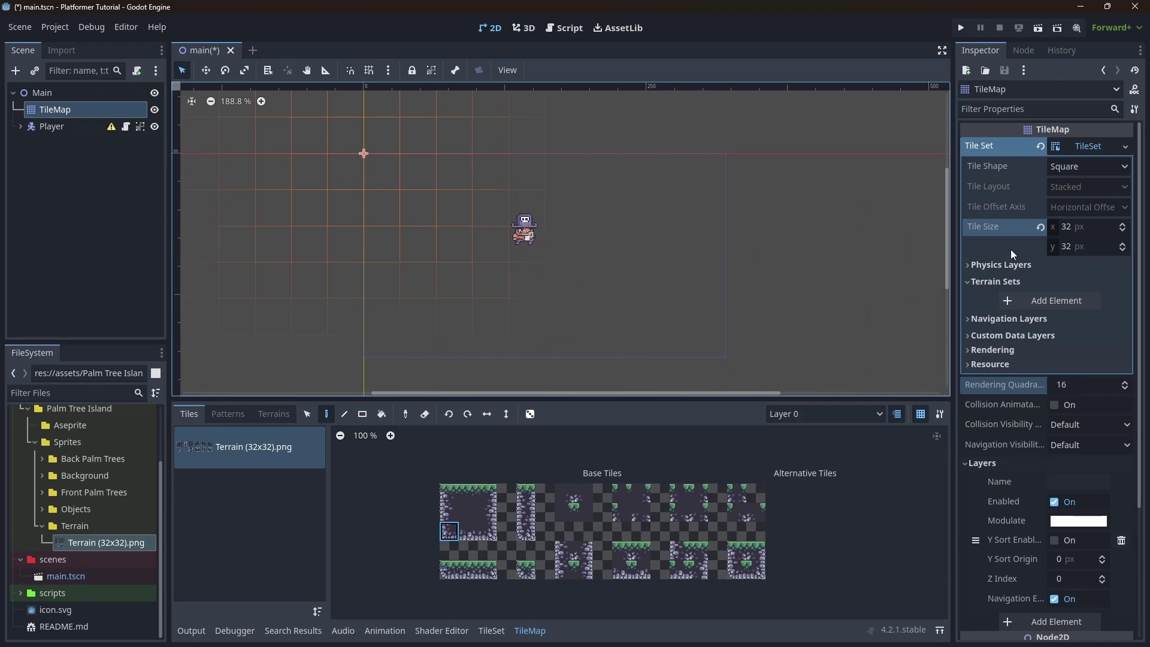
# Add a terrain set to the TileSet with one terrain named Palm Tree Island Ground.
pyautogui.click(1031, 300)
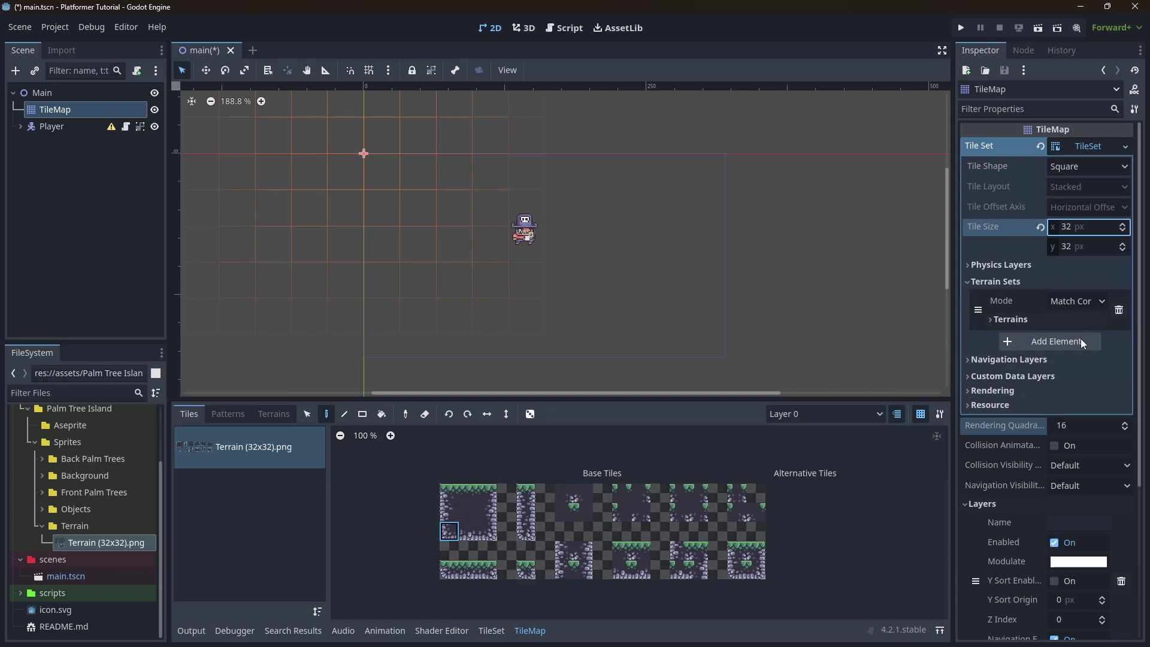
pyautogui.click(990, 318)
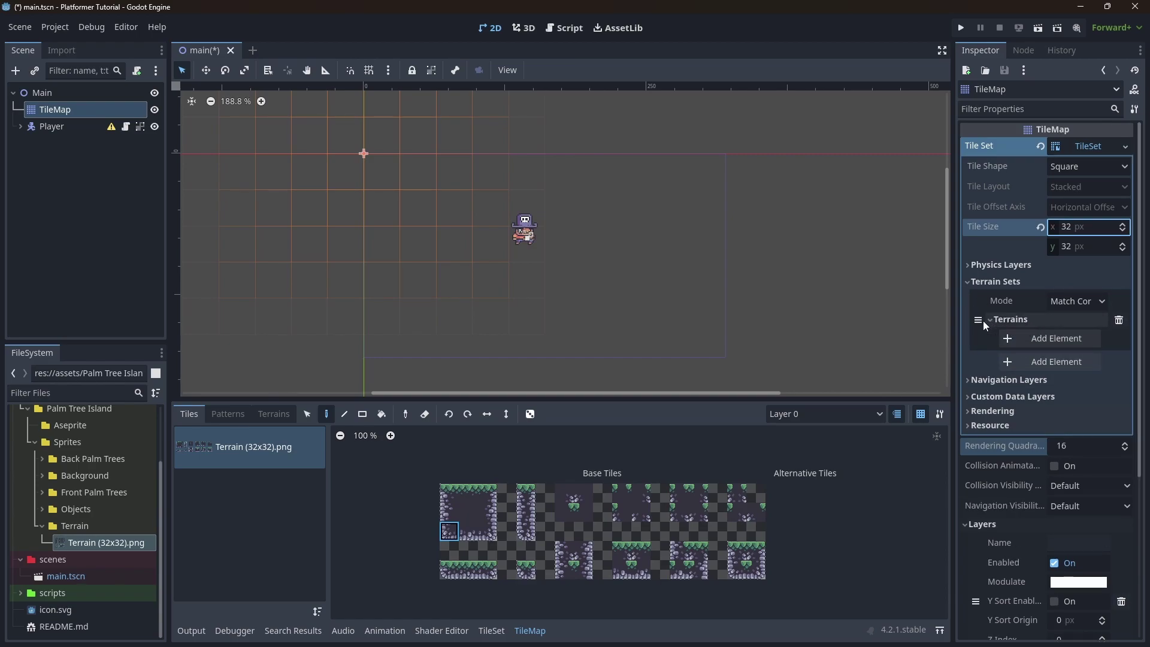
pyautogui.click(1036, 339)
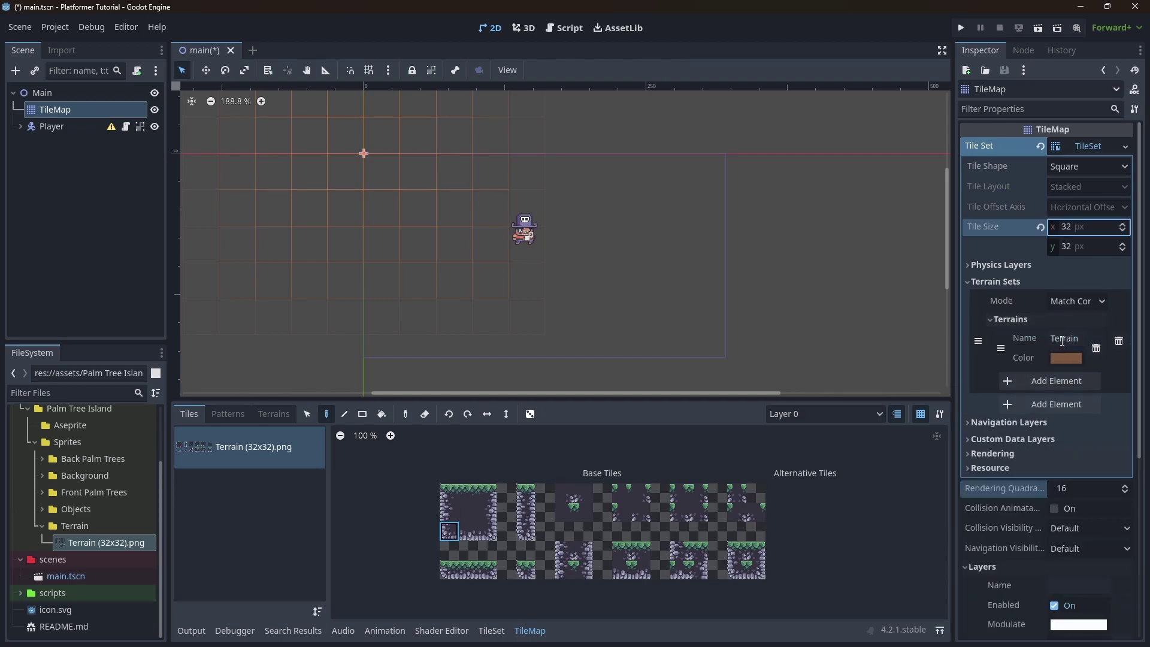
pyautogui.click(1065, 339)
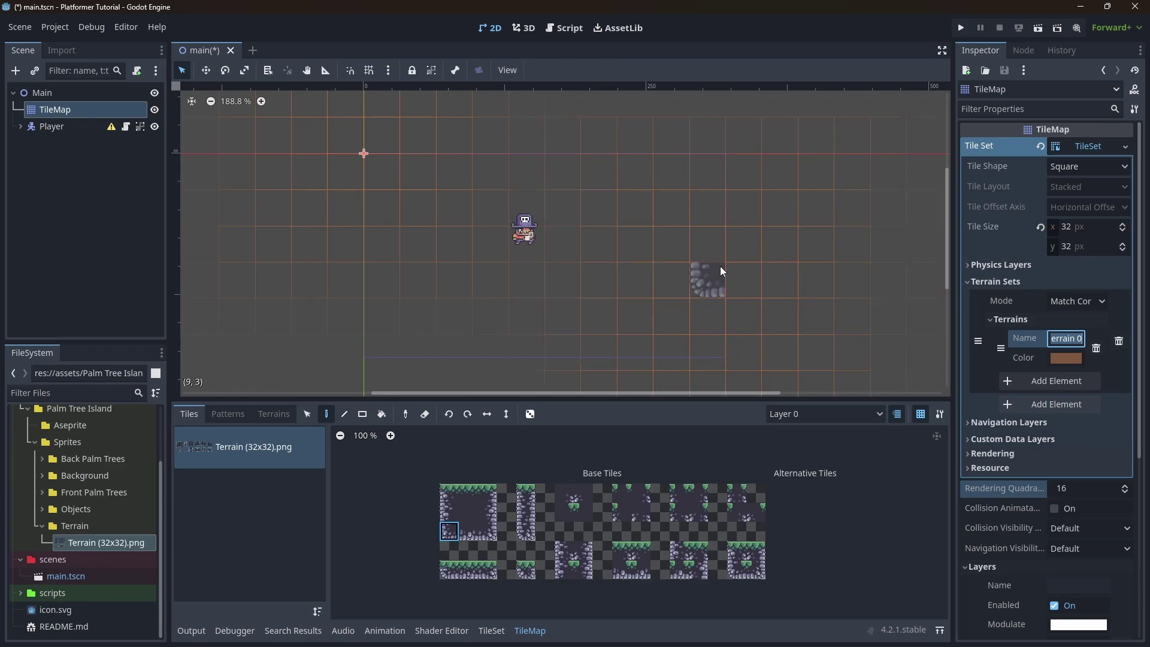
pyautogui.write('Palm Tre')
pyautogui.write('e Island')
pyautogui.write(' Ground')
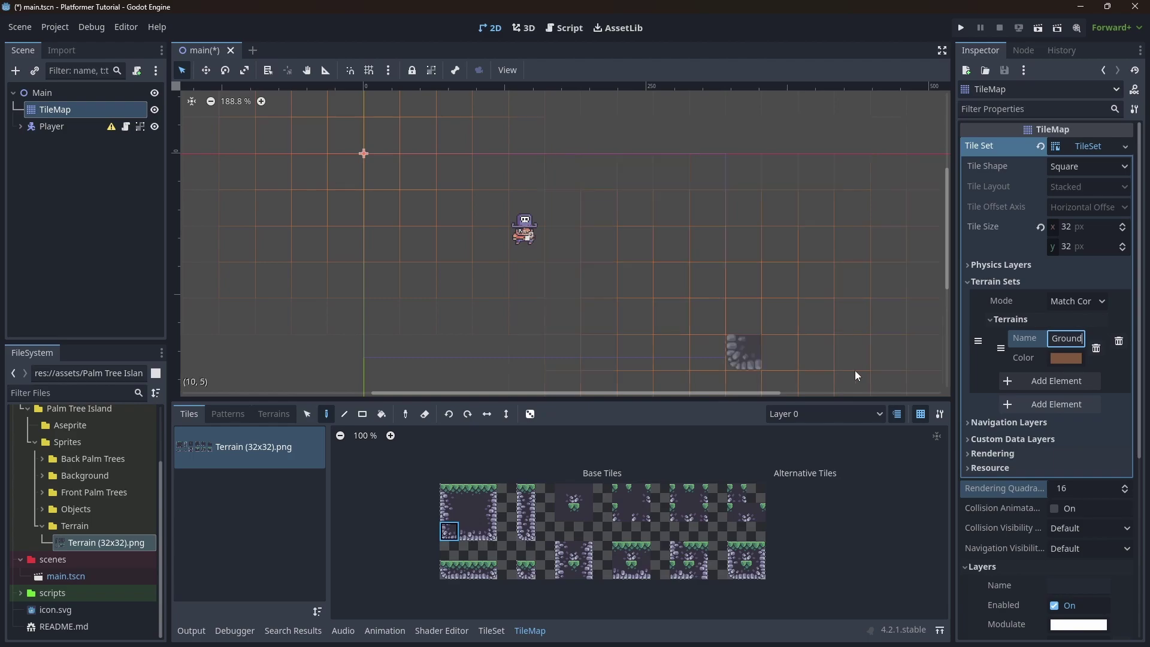
pyautogui.click(1106, 366)
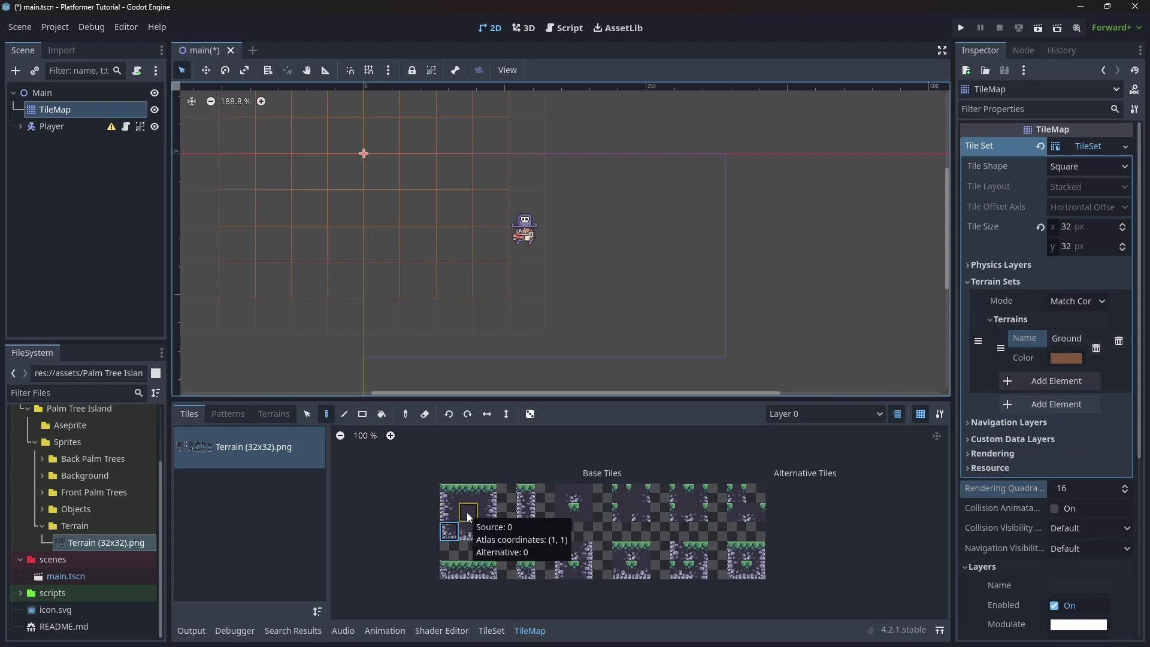
# Review the terrain set's matching modes, and set the TileSet editor to paint Terrains with Terrain Set 0 and Palm Tree Island Ground.
pyautogui.click(1082, 302)
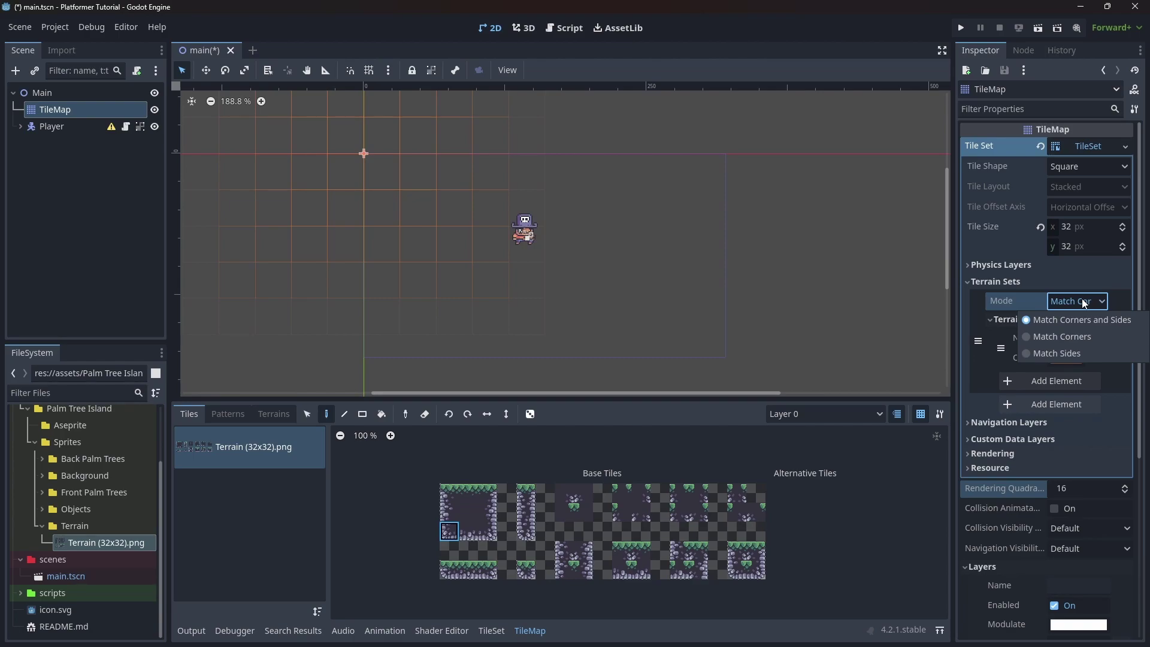
pyautogui.click(488, 636)
pyautogui.click(491, 632)
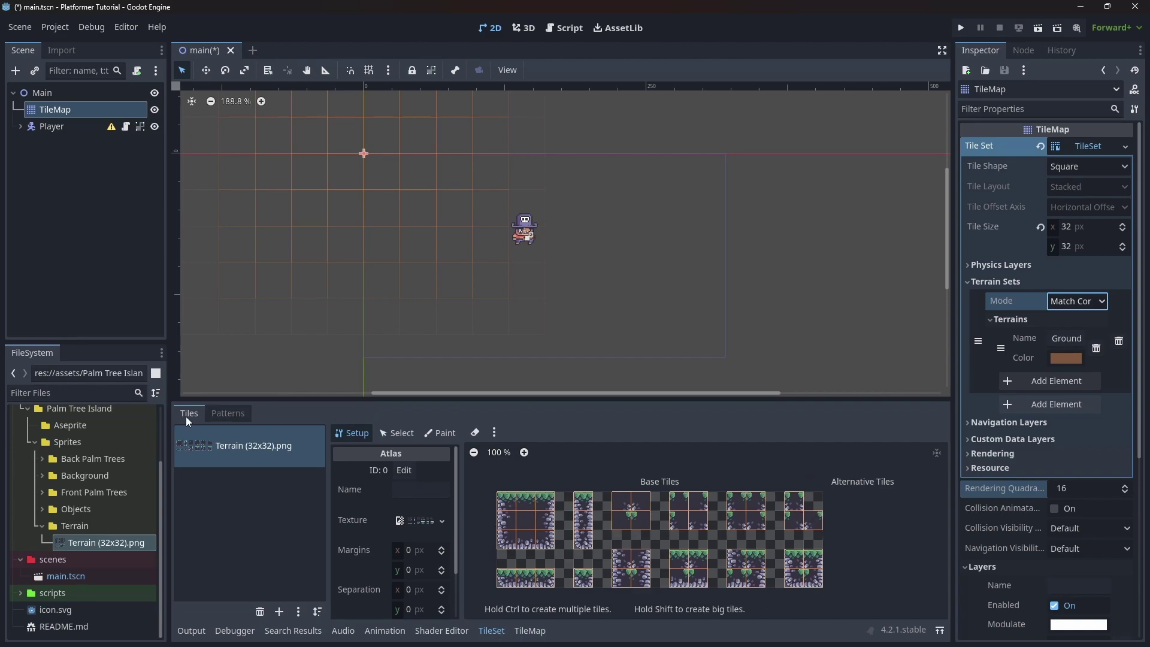
pyautogui.click(442, 434)
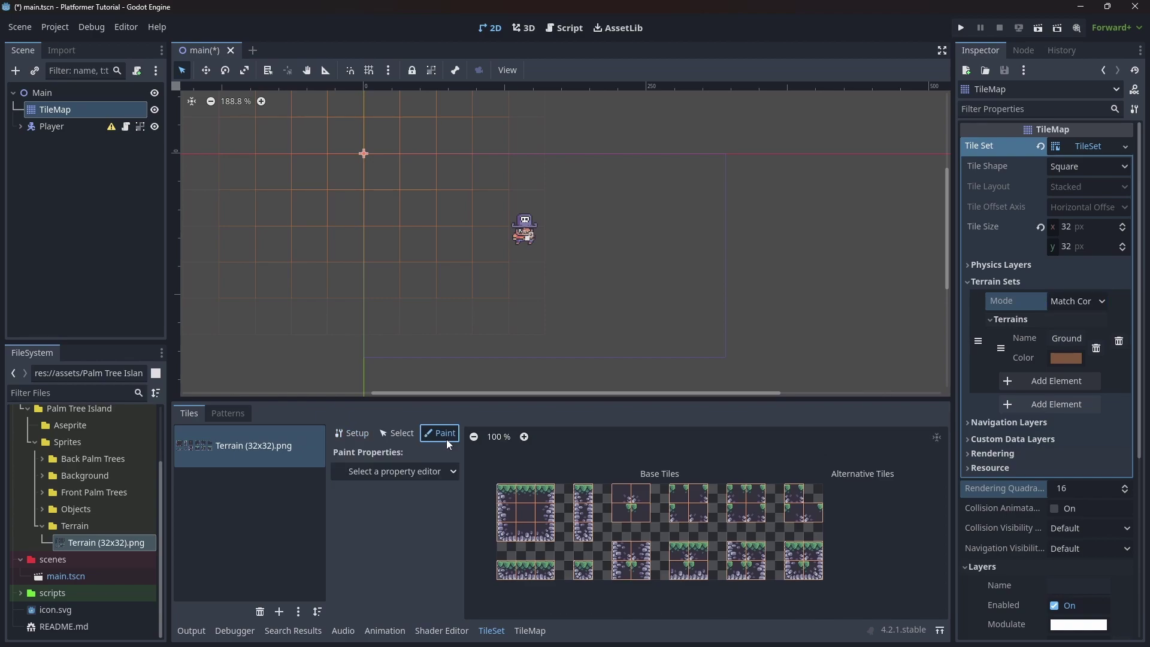
pyautogui.click(394, 475)
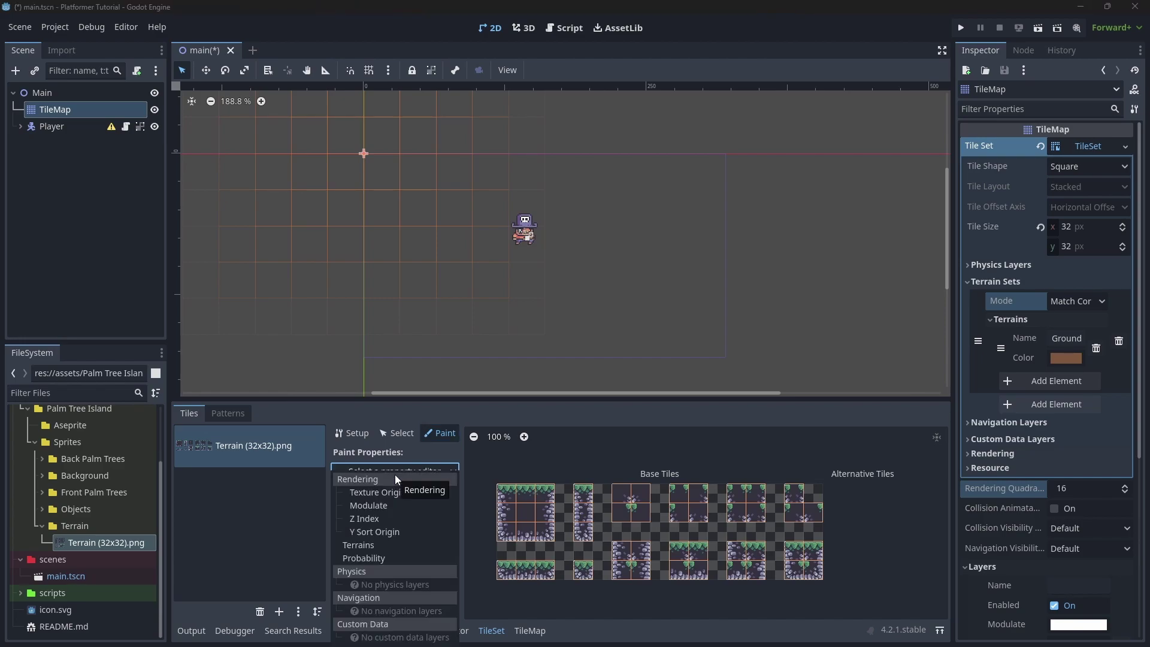
pyautogui.click(361, 546)
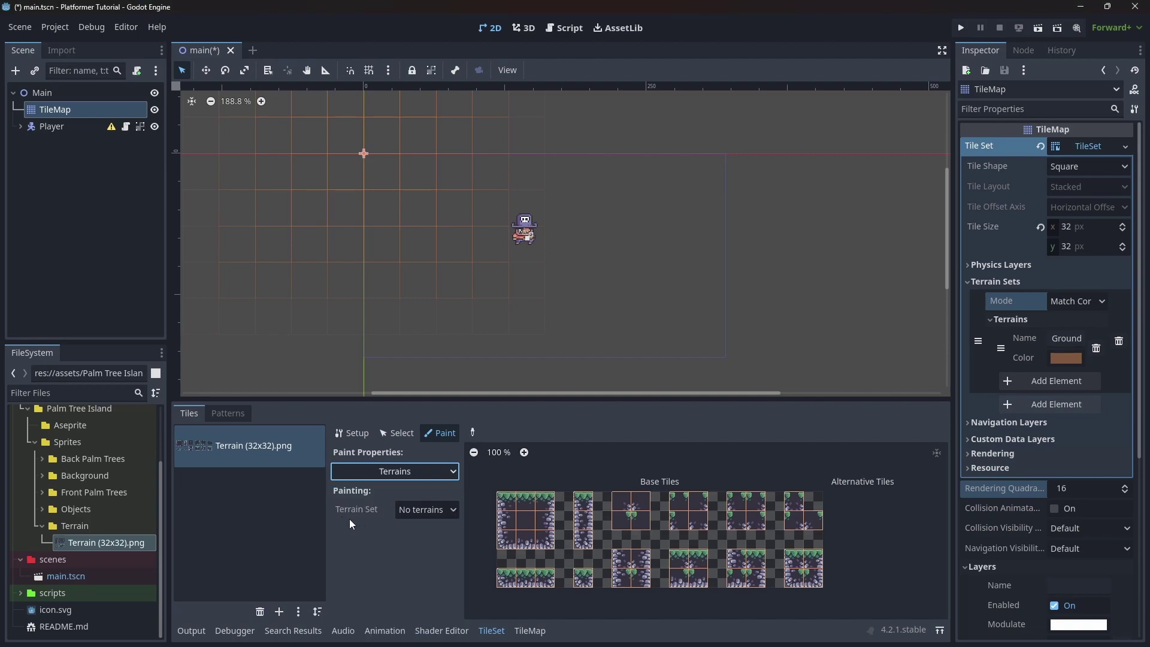
pyautogui.click(422, 511)
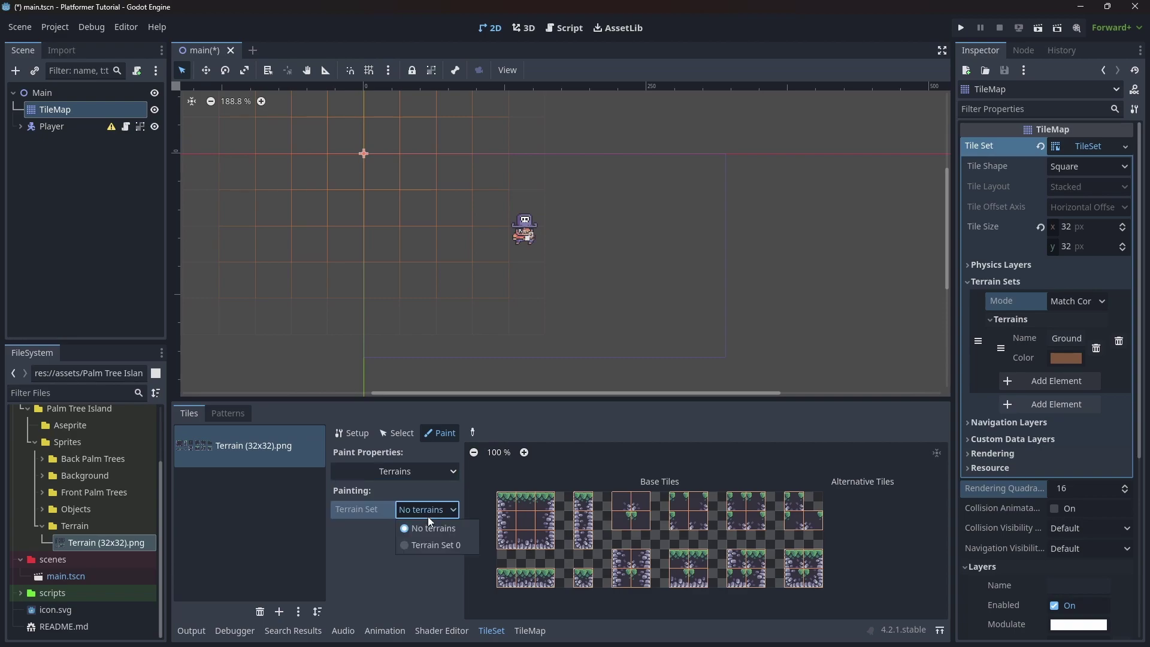
pyautogui.click(433, 548)
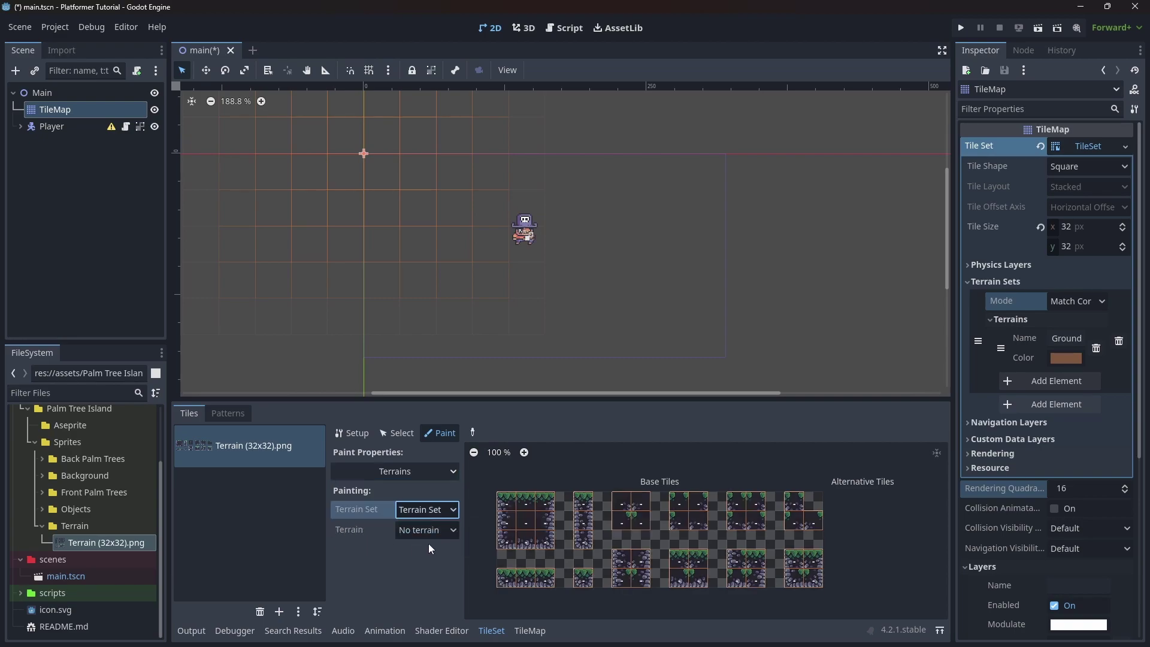
pyautogui.click(428, 530)
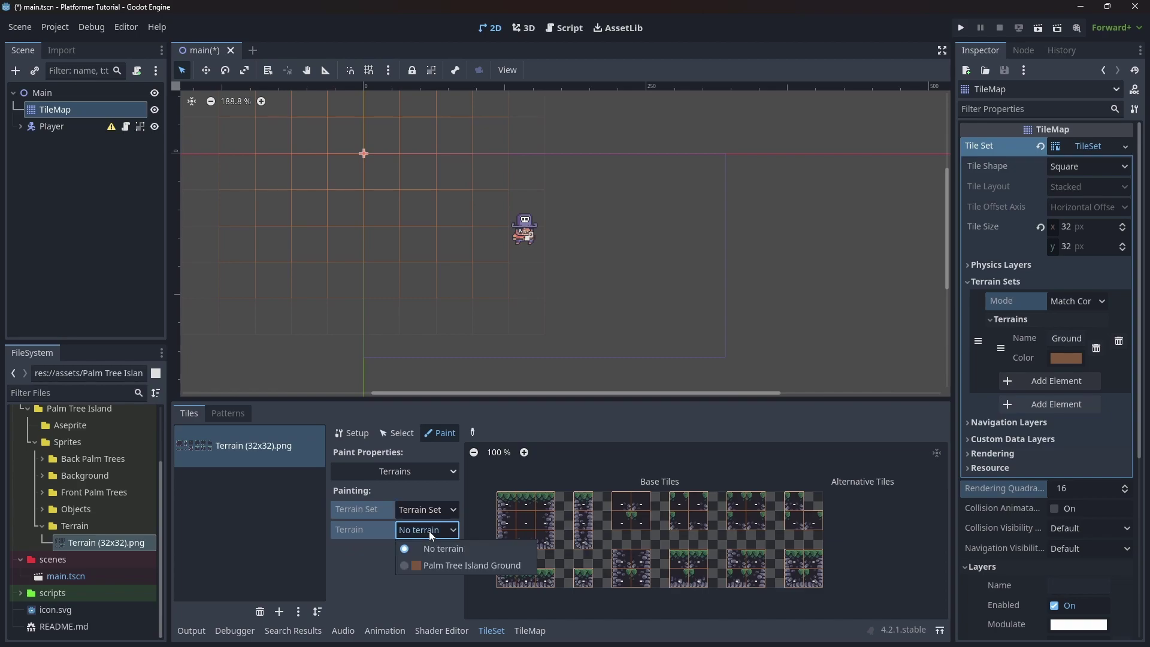
pyautogui.click(458, 566)
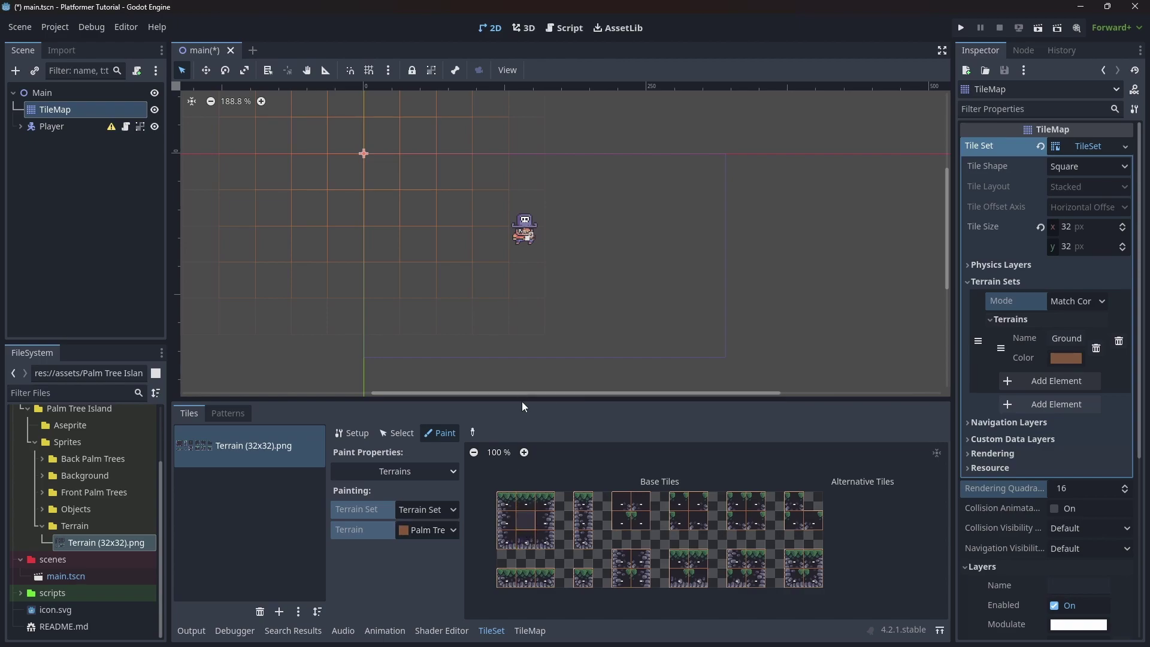
# Enlarge the tile editor area and assign the centre tile of the 3×3 grass block to Terrain Set 0.
pyautogui.moveTo(548, 398); pyautogui.dragTo(548, 328)
pyautogui.click(522, 487)
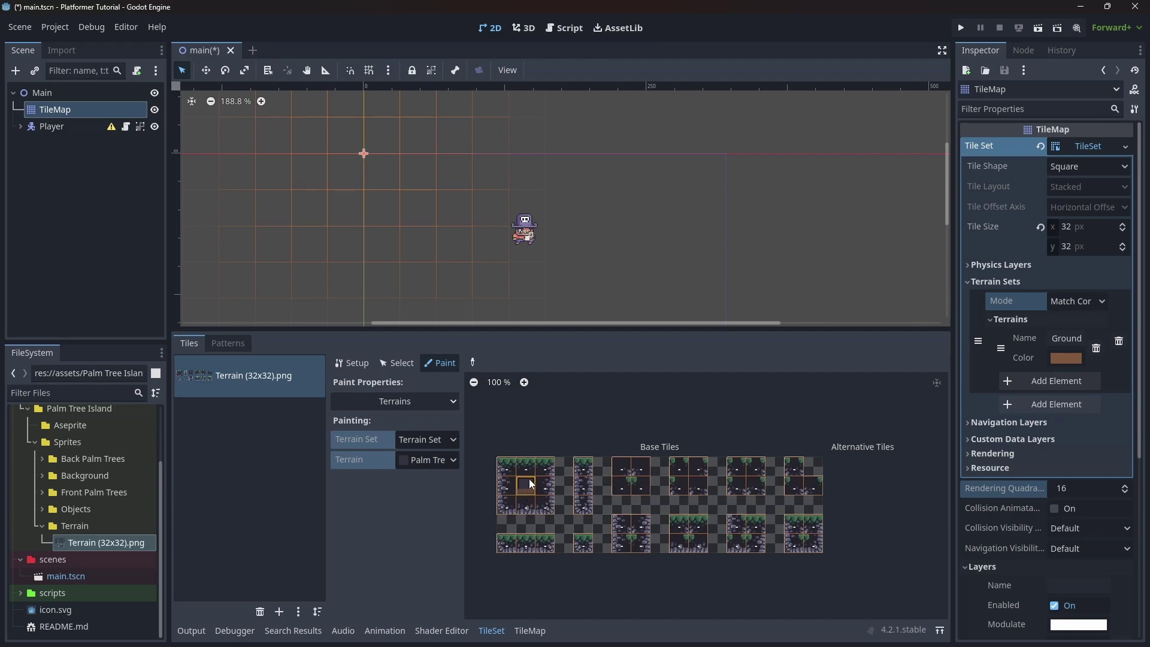
pyautogui.moveTo(529, 491); pyautogui.dragTo(520, 492, button='right')
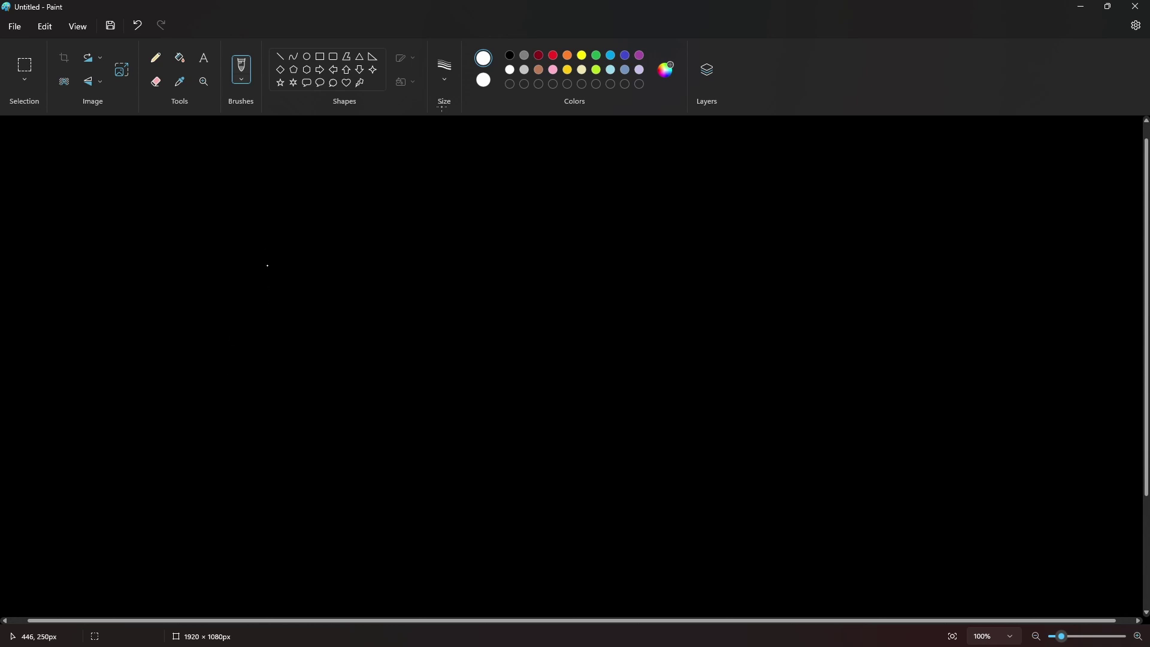
# Switch to Paint and draw a freehand 3×3 grid with the handwritten label TILE above it.
pyautogui.moveTo(287, 294)
pyautogui.mouseDown()
pyautogui.moveTo(475, 560)
pyautogui.moveTo(288, 296)
pyautogui.mouseUp()
pyautogui.moveTo(376, 305); pyautogui.dragTo(376, 581)
pyautogui.moveTo(492, 298); pyautogui.dragTo(483, 563)
pyautogui.moveTo(289, 402); pyautogui.dragTo(592, 394)
pyautogui.moveTo(289, 491); pyautogui.dragTo(595, 471)
pyautogui.moveTo(398, 211); pyautogui.dragTo(414, 238)
pyautogui.moveTo(442, 206); pyautogui.dragTo(442, 239)
# Draw a second open-ended grid beside the TILE grid, with the handwritten label MAP above it.
pyautogui.moveTo(711, 239); pyautogui.dragTo(735, 237)
pyautogui.moveTo(728, 309); pyautogui.dragTo(726, 483)
pyautogui.moveTo(780, 313); pyautogui.dragTo(775, 459)
pyautogui.moveTo(841, 296); pyautogui.dragTo(822, 458)
pyautogui.moveTo(919, 282); pyautogui.dragTo(893, 442)
pyautogui.moveTo(660, 360); pyautogui.dragTo(927, 341)
pyautogui.moveTo(650, 428); pyautogui.dragTo(938, 428)
pyautogui.moveTo(665, 489); pyautogui.dragTo(954, 510)
pyautogui.moveTo(776, 454); pyautogui.dragTo(762, 533)
pyautogui.moveTo(823, 453); pyautogui.dragTo(809, 545)
pyautogui.moveTo(899, 430); pyautogui.dragTo(859, 593)
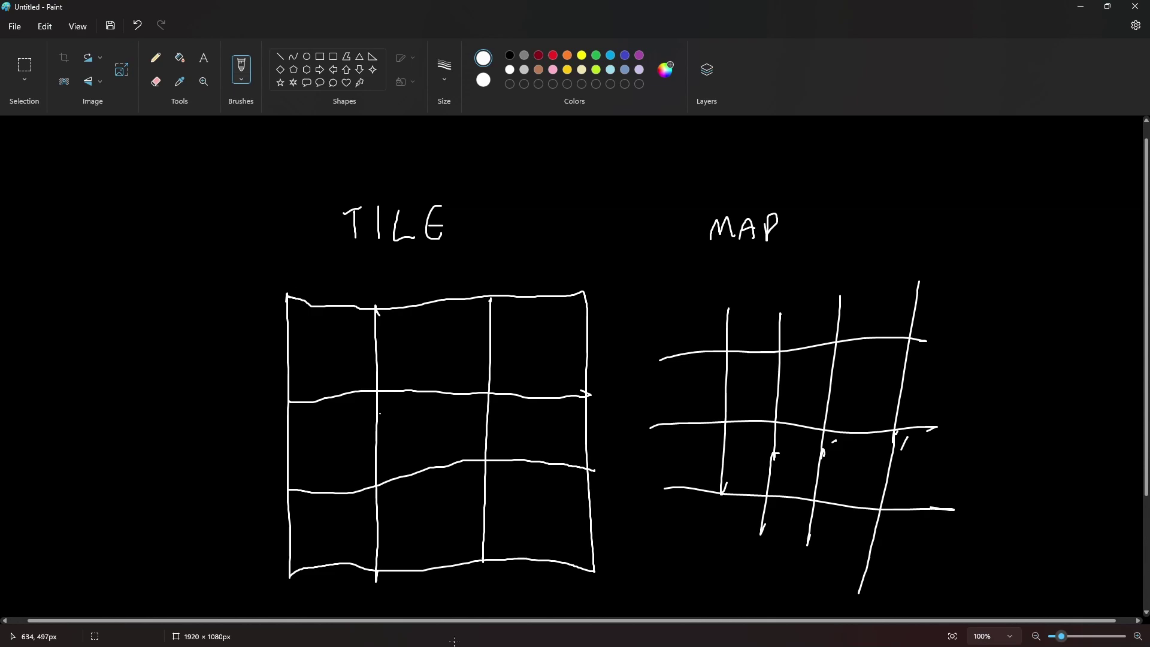
# Shade the centre cell and the cell above it in the TILE grid and the matching MAP cells, adding an upper line to the MAP grid.
pyautogui.moveTo(390, 395)
pyautogui.mouseDown()
pyautogui.moveTo(381, 443)
pyautogui.moveTo(478, 447)
pyautogui.mouseUp()
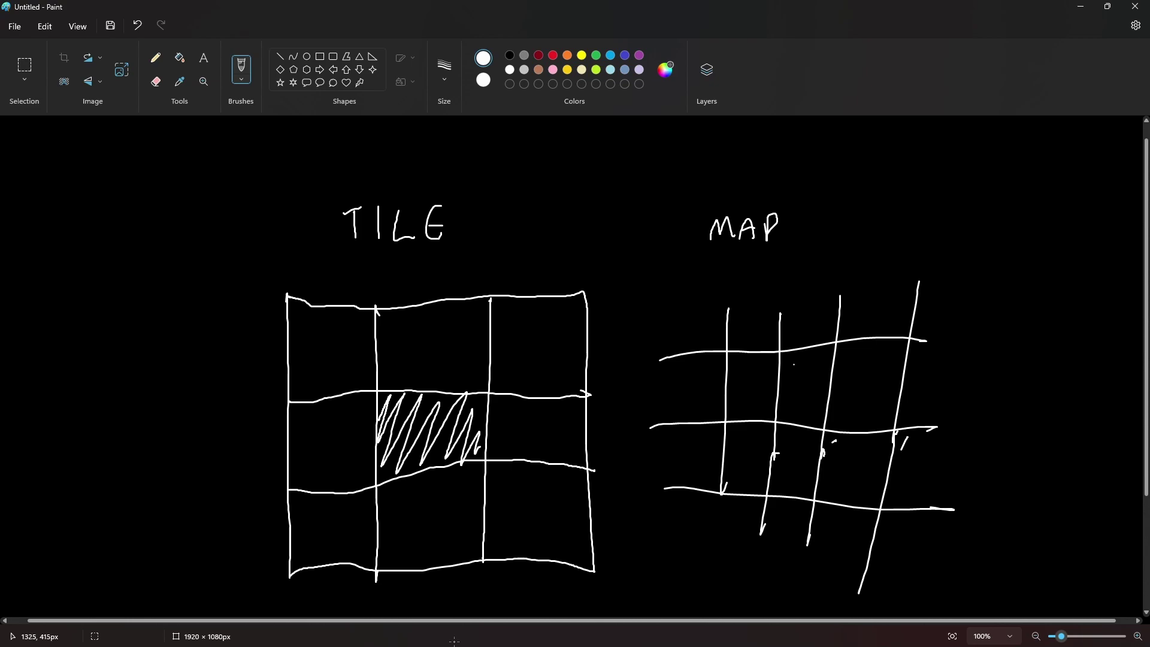
pyautogui.moveTo(783, 373)
pyautogui.mouseDown()
pyautogui.moveTo(798, 357)
pyautogui.moveTo(776, 399)
pyautogui.moveTo(804, 429)
pyautogui.mouseUp()
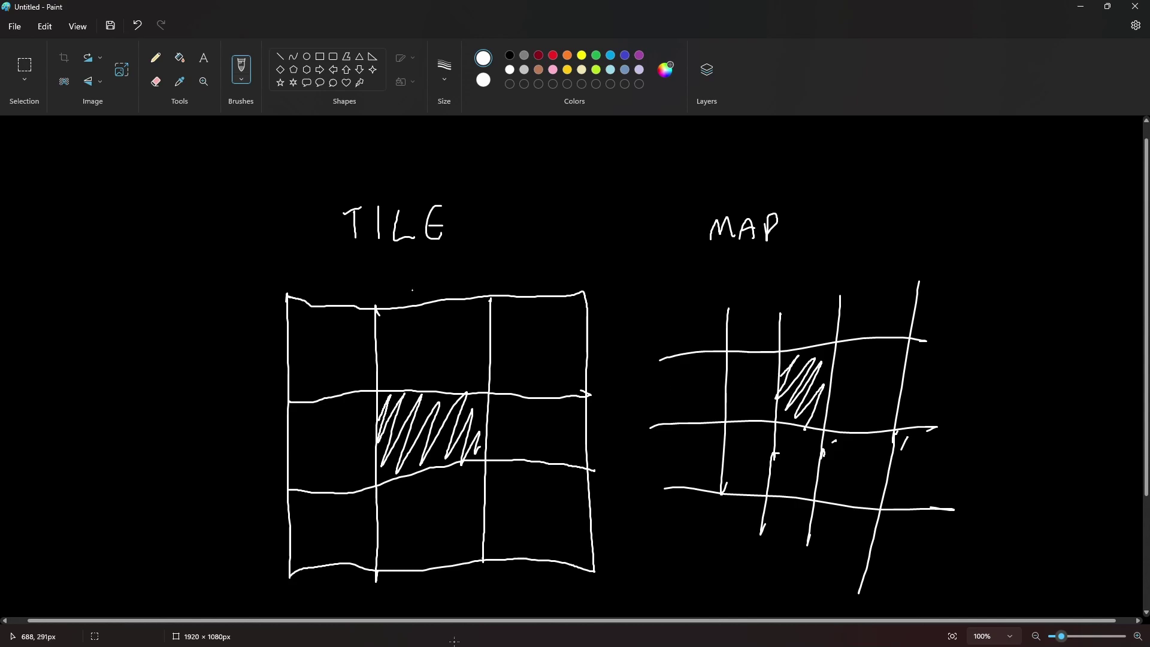
pyautogui.moveTo(382, 333)
pyautogui.mouseDown()
pyautogui.moveTo(405, 317)
pyautogui.moveTo(461, 360)
pyautogui.moveTo(478, 397)
pyautogui.mouseUp()
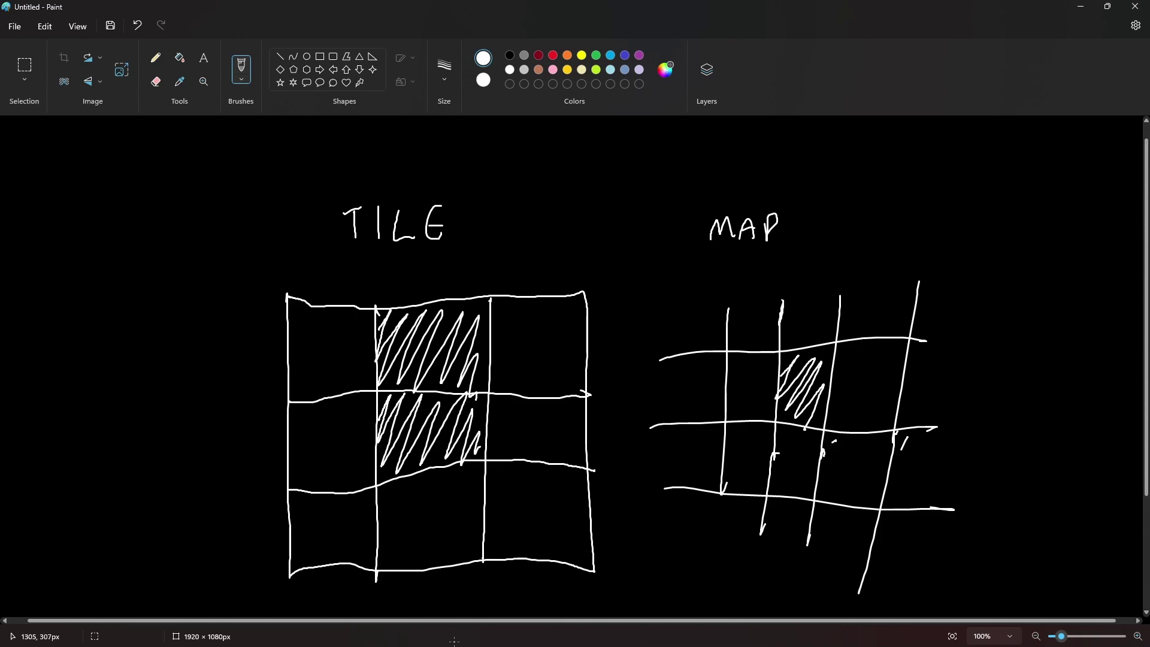
pyautogui.moveTo(671, 323); pyautogui.dragTo(924, 302)
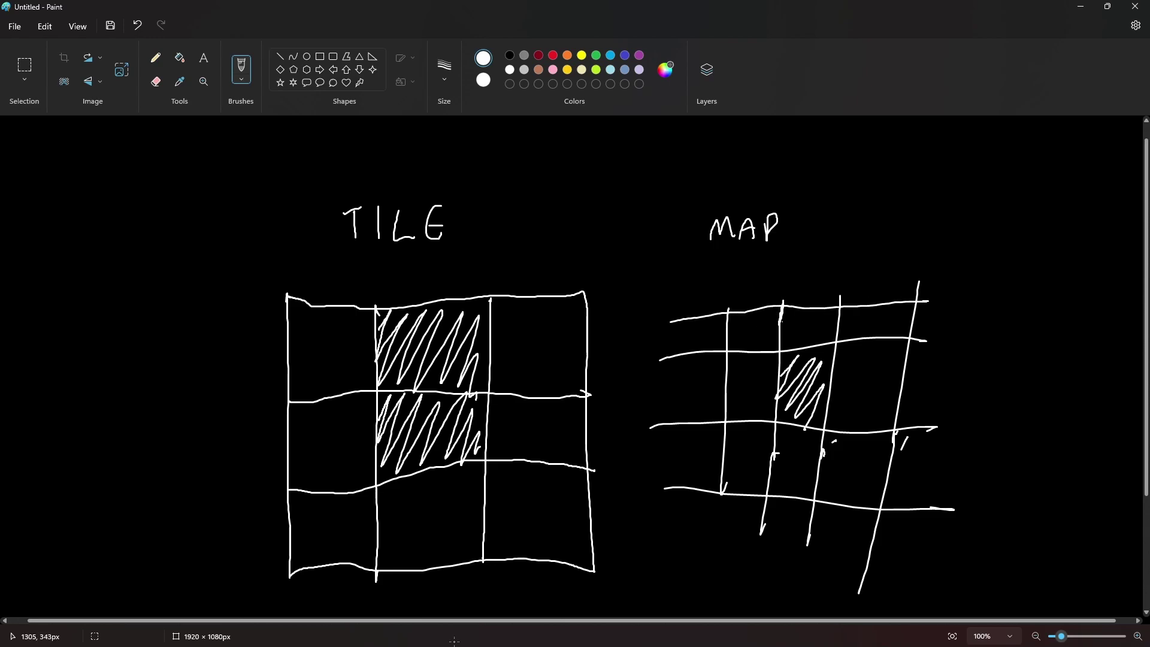
pyautogui.moveTo(786, 319); pyautogui.dragTo(836, 331)
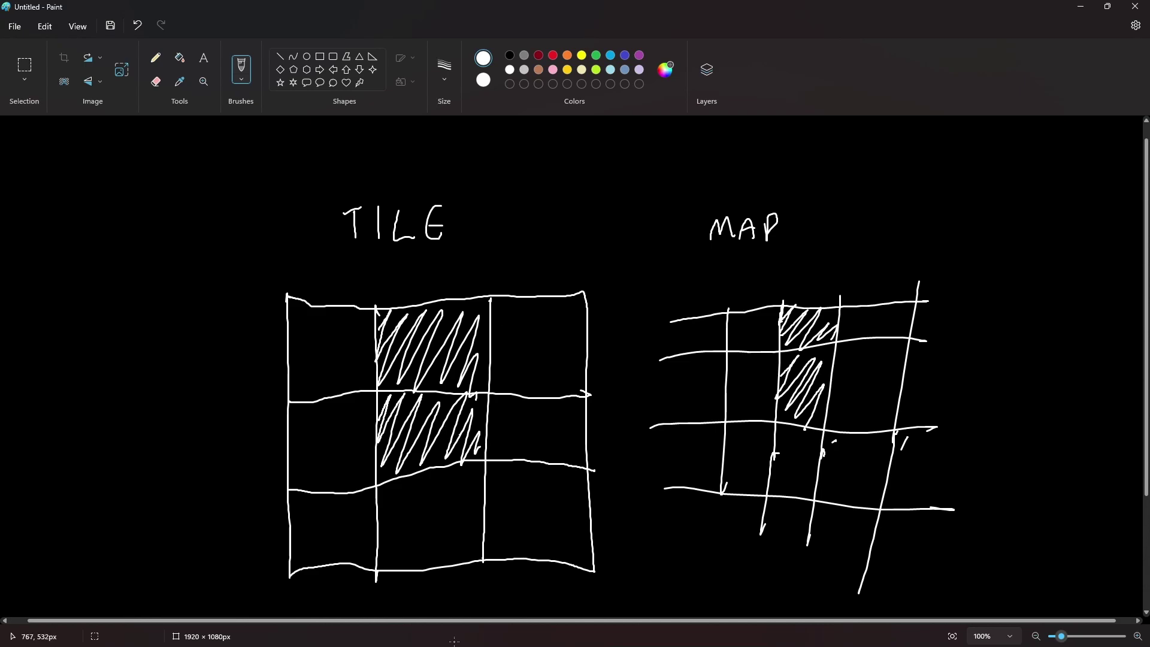
# Shade the middle-right and bottom-left cells of the TILE grid and the corresponding cells around the shaded MAP centre.
pyautogui.moveTo(490, 442)
pyautogui.mouseDown()
pyautogui.moveTo(510, 413)
pyautogui.moveTo(543, 419)
pyautogui.moveTo(566, 431)
pyautogui.moveTo(574, 464)
pyautogui.mouseUp()
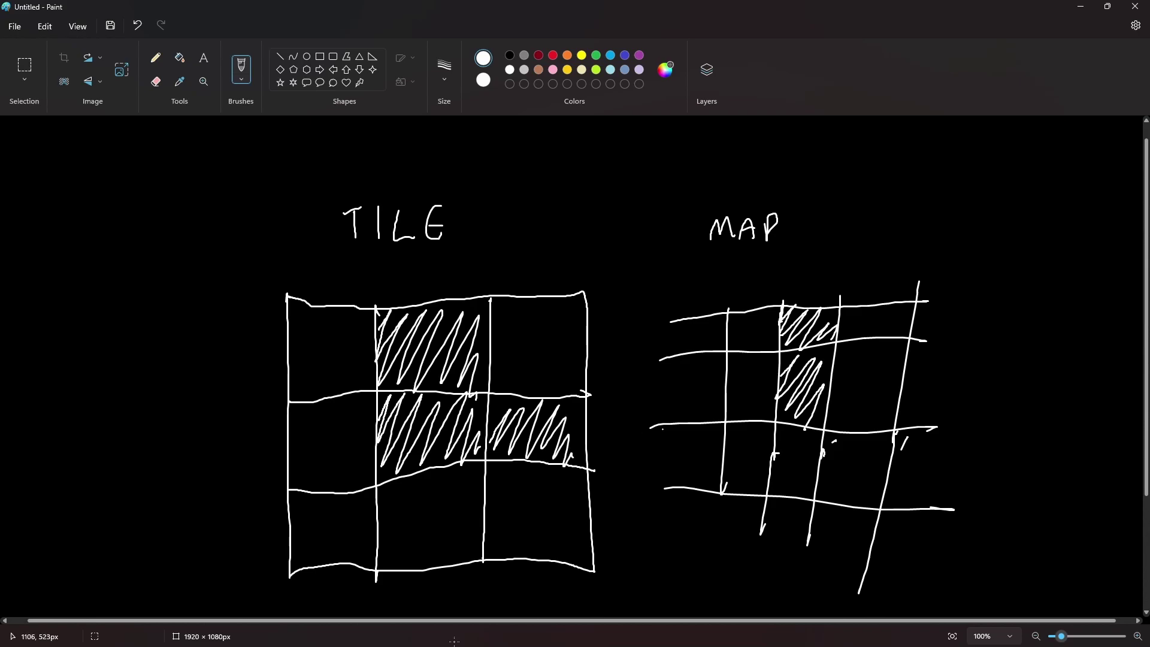
pyautogui.moveTo(835, 376)
pyautogui.mouseDown()
pyautogui.moveTo(878, 369)
pyautogui.moveTo(873, 421)
pyautogui.mouseUp()
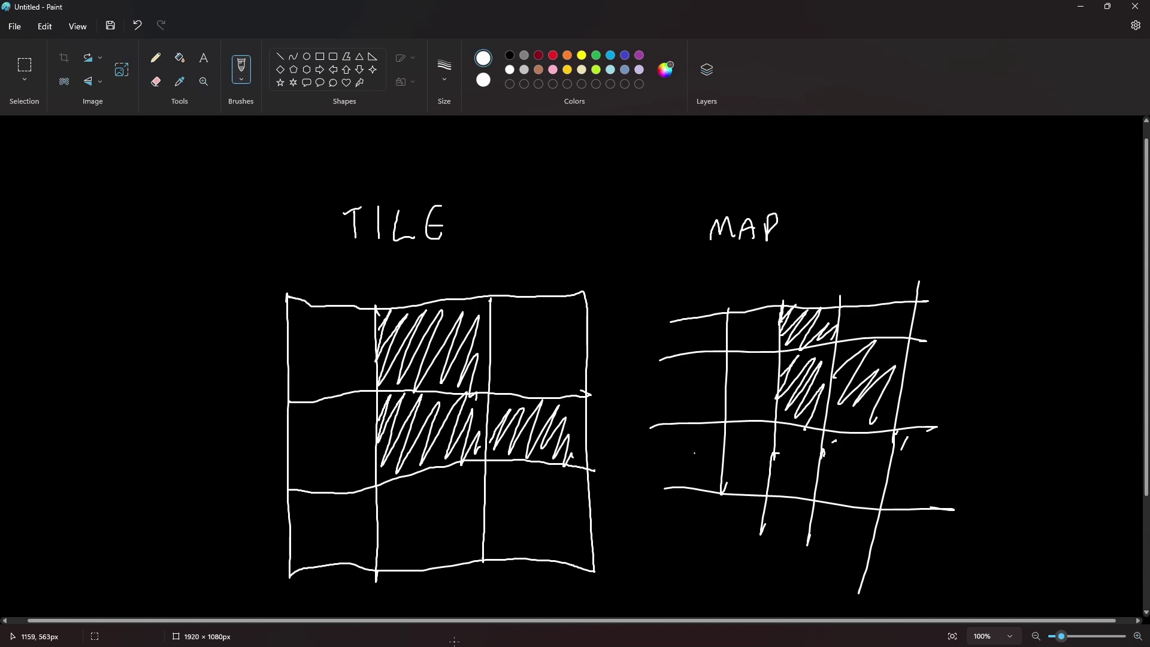
pyautogui.moveTo(730, 435)
pyautogui.mouseDown()
pyautogui.moveTo(761, 476)
pyautogui.moveTo(753, 504)
pyautogui.mouseUp()
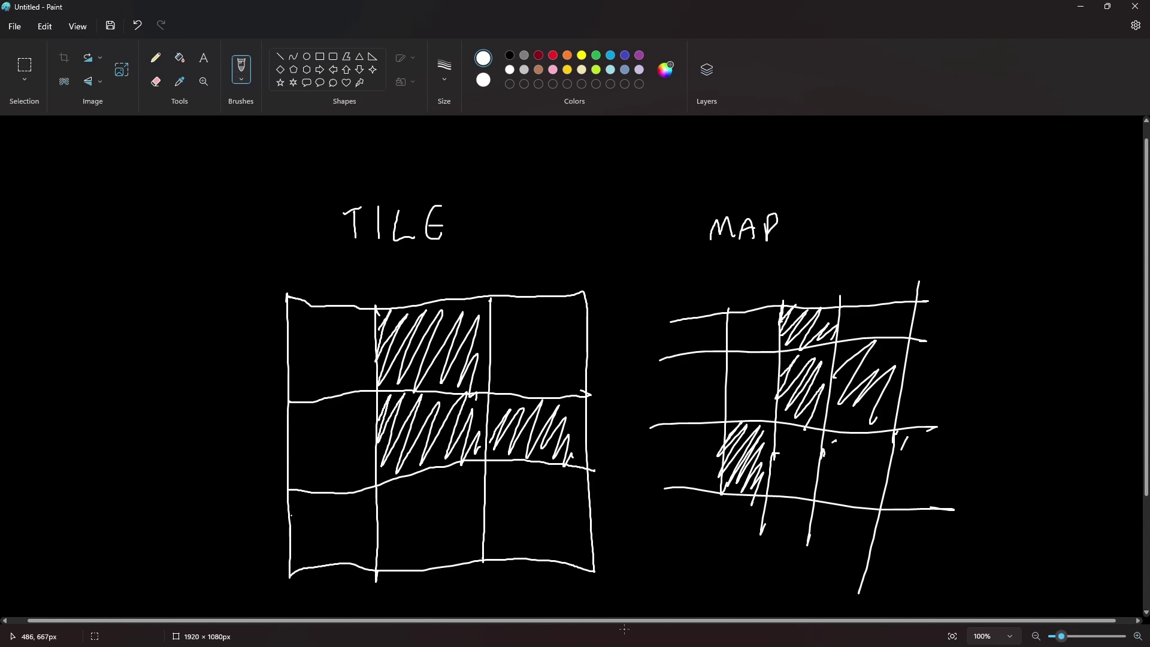
pyautogui.moveTo(300, 499)
pyautogui.mouseDown()
pyautogui.moveTo(317, 498)
pyautogui.moveTo(372, 557)
pyautogui.mouseUp()
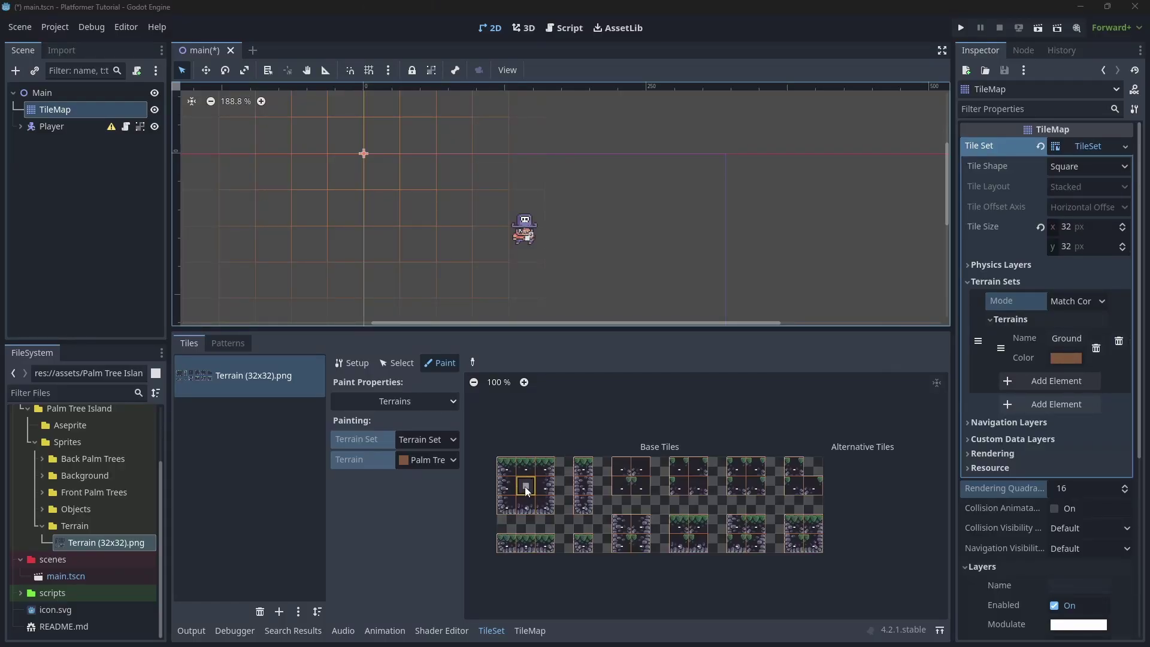
# Switch back to Godot and paint Palm Tree Island Ground terrain bits across the 3×3 block, leaving its outer edges unpainted.
pyautogui.scroll(5, 526, 488)
pyautogui.click(549, 476)
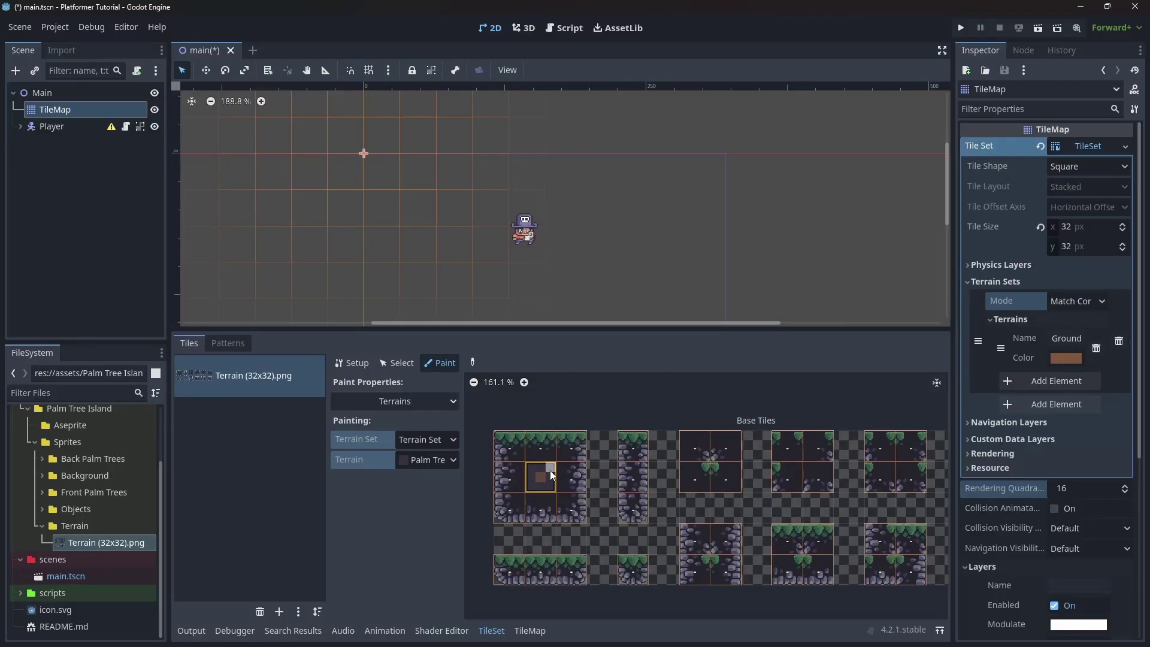
pyautogui.moveTo(551, 472)
pyautogui.mouseDown()
pyautogui.moveTo(532, 488)
pyautogui.moveTo(551, 481)
pyautogui.mouseUp()
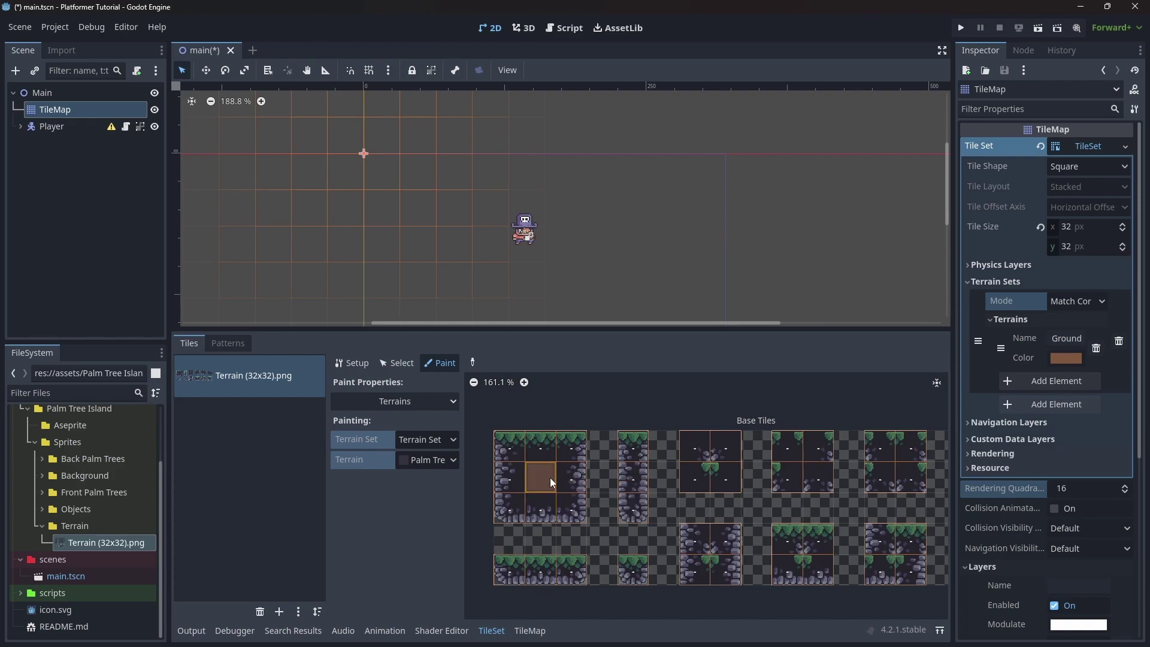
pyautogui.moveTo(533, 460)
pyautogui.mouseDown()
pyautogui.moveTo(554, 459)
pyautogui.moveTo(551, 447)
pyautogui.moveTo(513, 449)
pyautogui.moveTo(515, 487)
pyautogui.moveTo(527, 506)
pyautogui.moveTo(562, 511)
pyautogui.moveTo(576, 509)
pyautogui.moveTo(564, 458)
pyautogui.mouseUp()
pyautogui.click(518, 448)
pyautogui.click(510, 468)
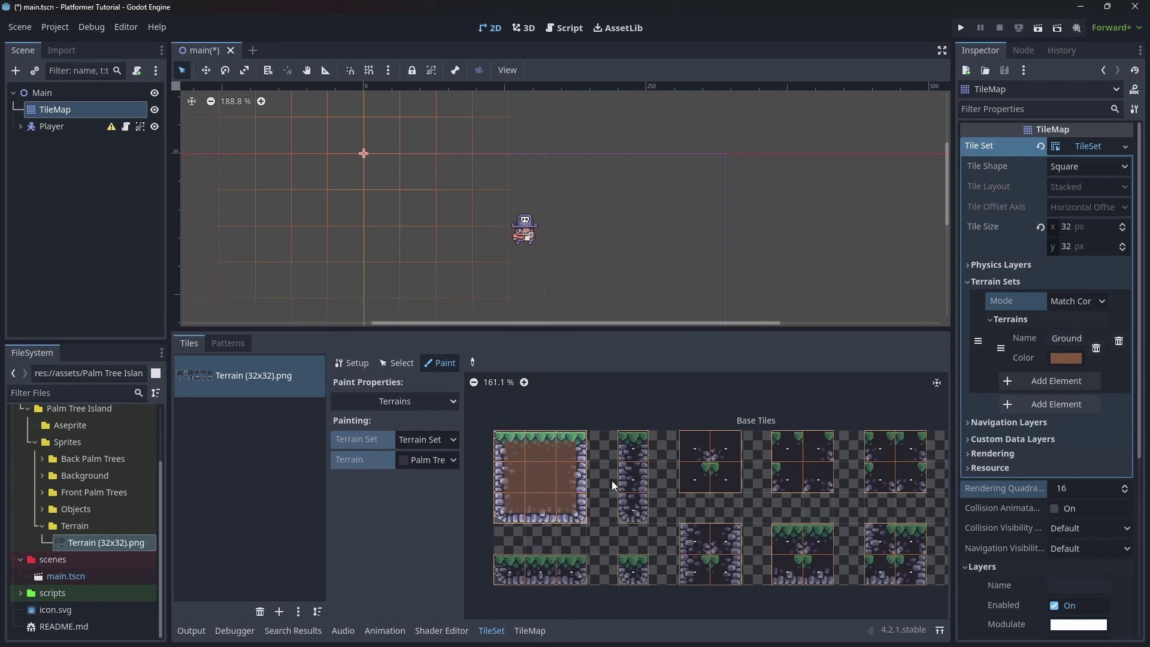
# Paint Palm Tree Island Ground in the TileMap as a 4×3 block with a four-tile strip extending from its right side.
pyautogui.click(528, 634)
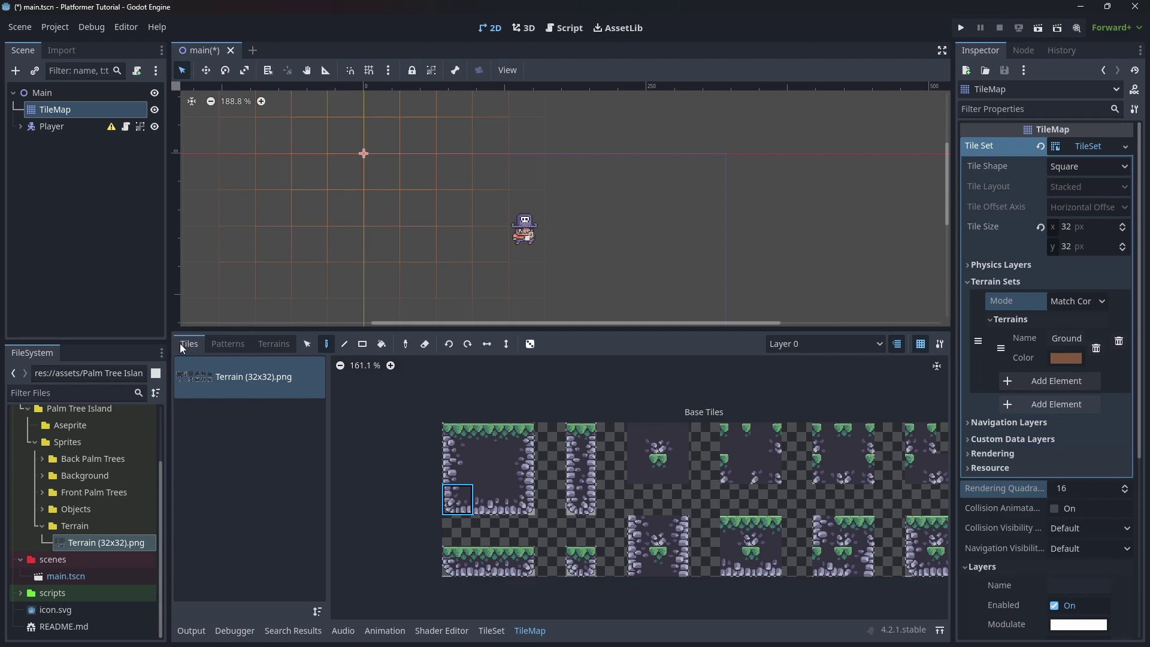
pyautogui.click(274, 344)
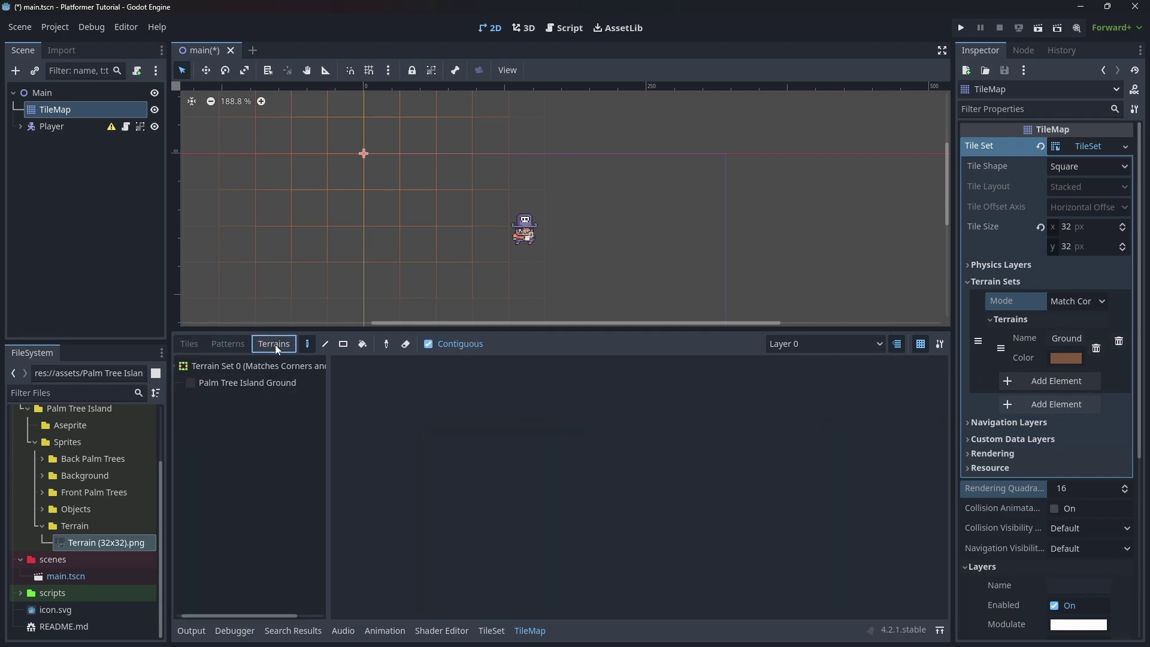
pyautogui.click(211, 384)
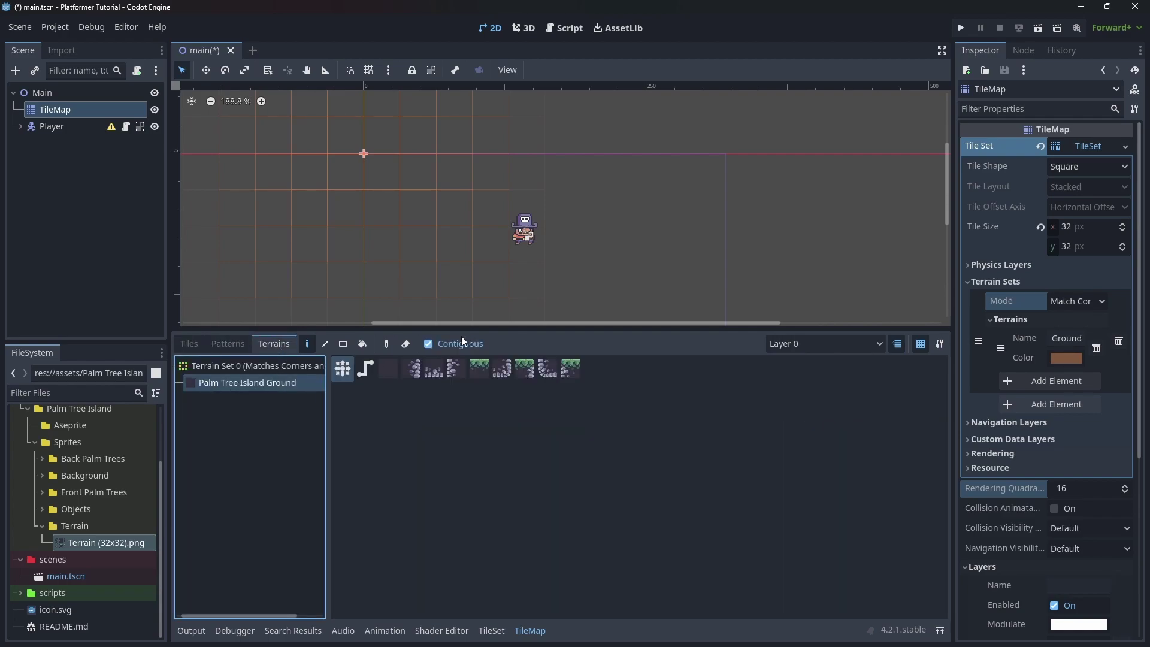
pyautogui.moveTo(427, 290)
pyautogui.mouseDown()
pyautogui.moveTo(515, 290)
pyautogui.moveTo(518, 269)
pyautogui.moveTo(511, 255)
pyautogui.moveTo(424, 251)
pyautogui.mouseUp()
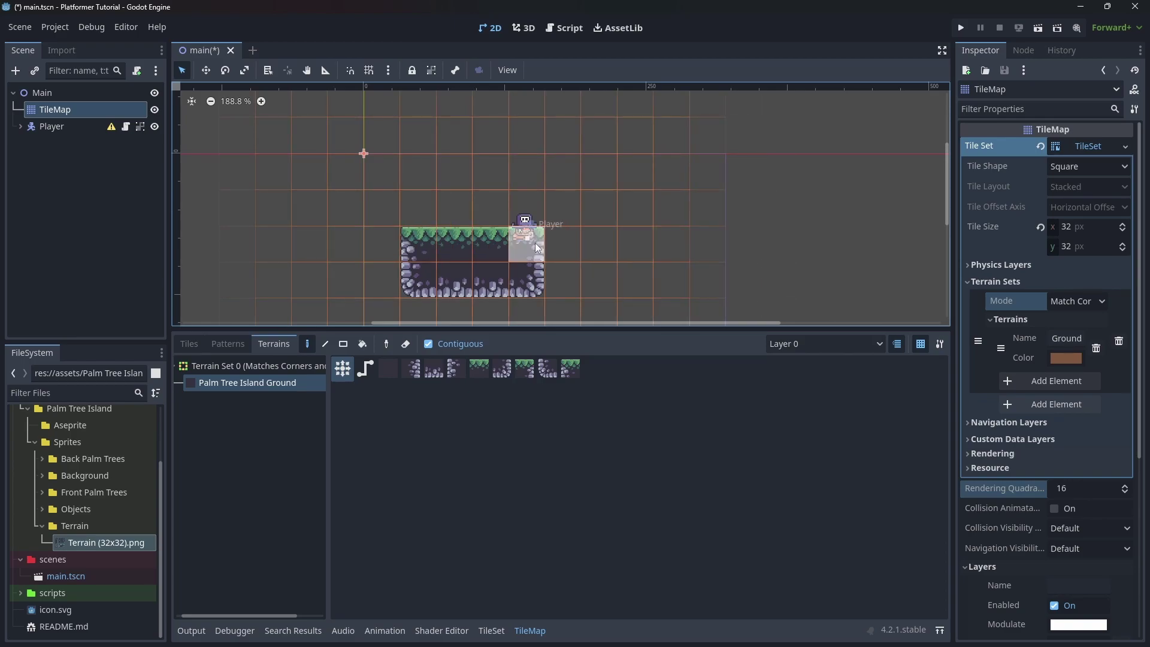
pyautogui.click(514, 216)
pyautogui.moveTo(513, 216); pyautogui.dragTo(410, 211)
pyautogui.moveTo(541, 253); pyautogui.dragTo(662, 253)
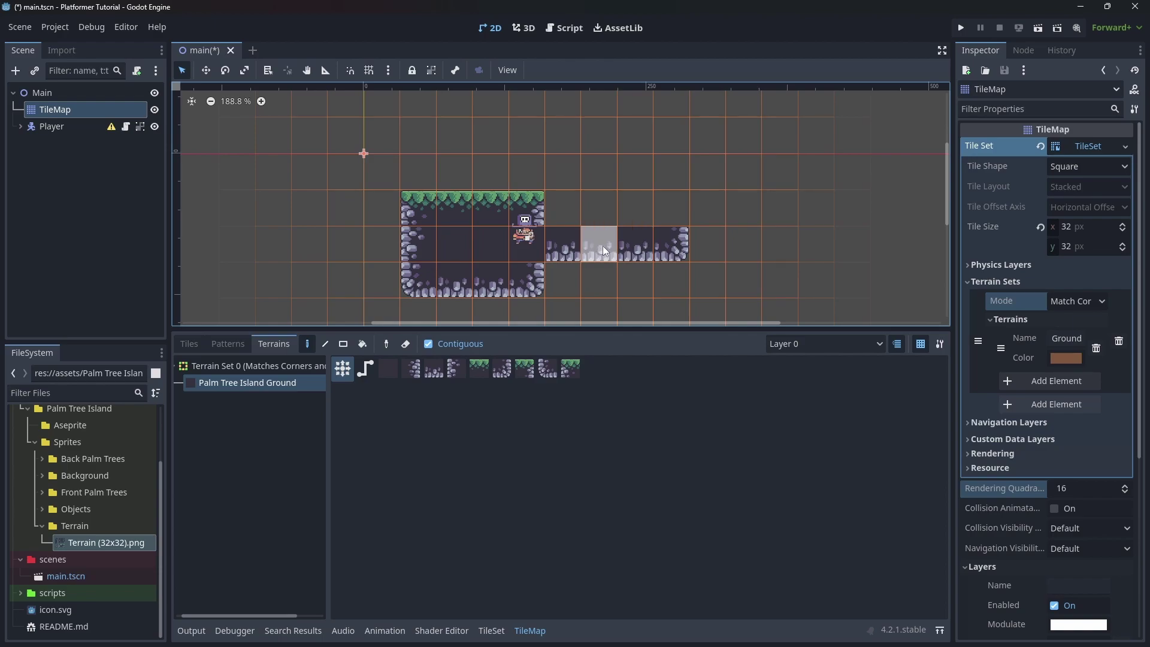
# Paint Palm Tree Island Ground terrain bits on the TileSet's three horizontal strip tiles below the 3×3 block, leaving their outer edges unpainted.
pyautogui.click(496, 634)
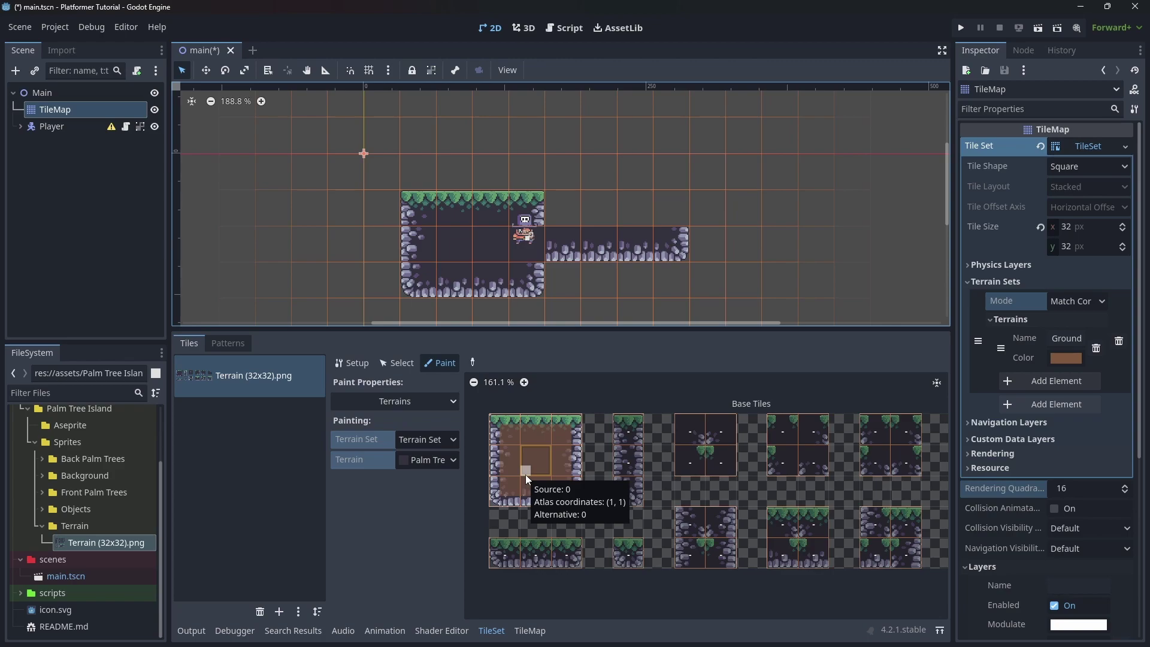
pyautogui.moveTo(760, 580)
pyautogui.mouseDown(button='middle')
pyautogui.moveTo(692, 580)
pyautogui.moveTo(750, 577)
pyautogui.mouseUp(button='middle')
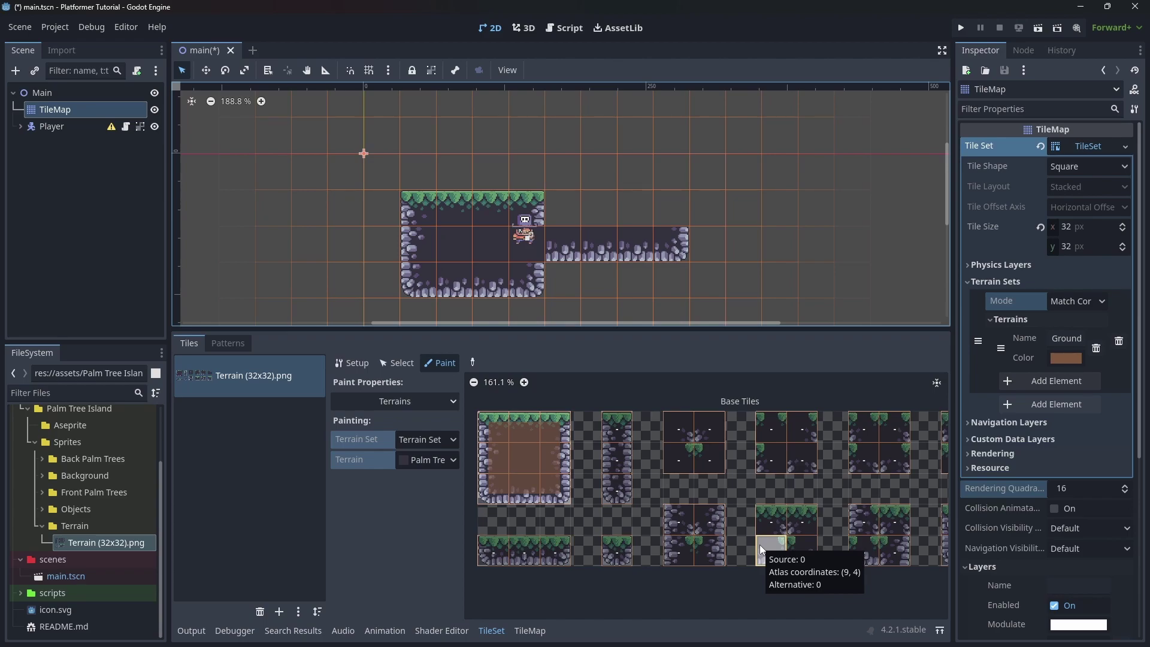
pyautogui.click(494, 554)
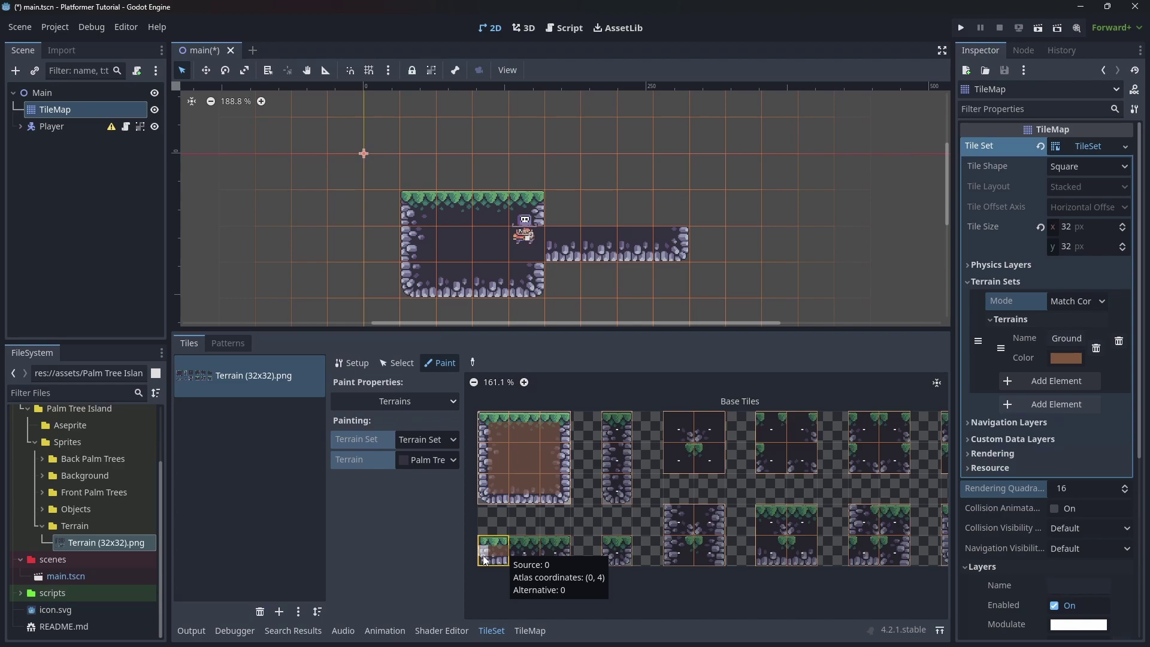
pyautogui.click(519, 557)
pyautogui.click(552, 558)
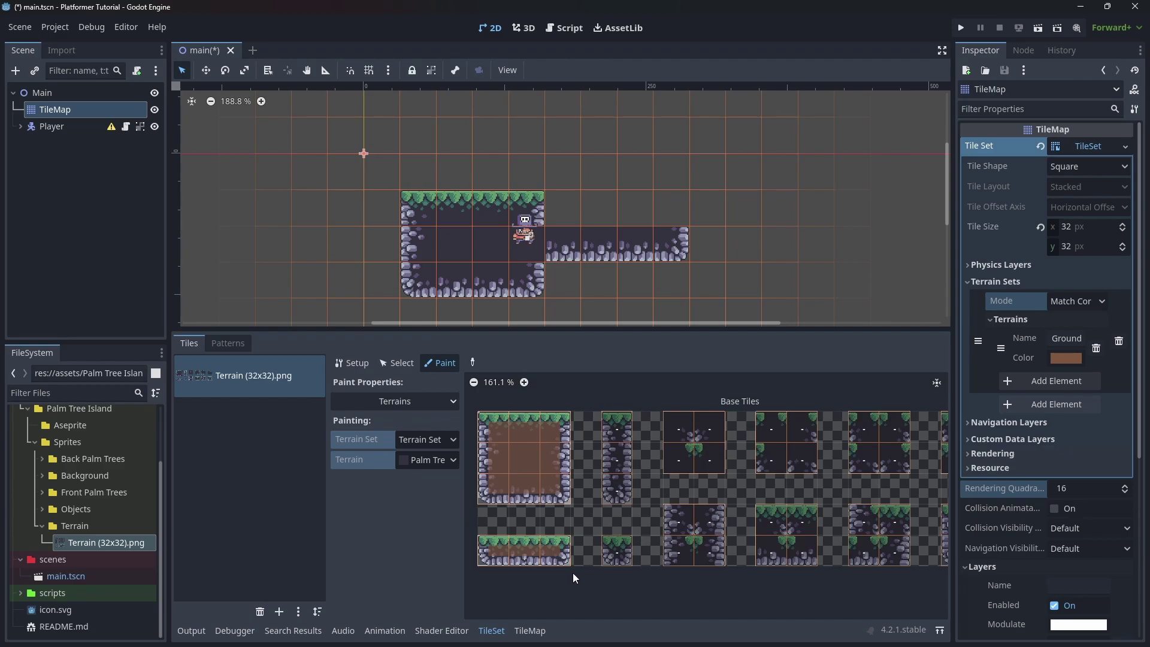
# Repaint the four-tile strip in the TileMap with Palm Tree Island Ground and cut the neighbouring block down to 2×2 tiles.
pyautogui.click(530, 630)
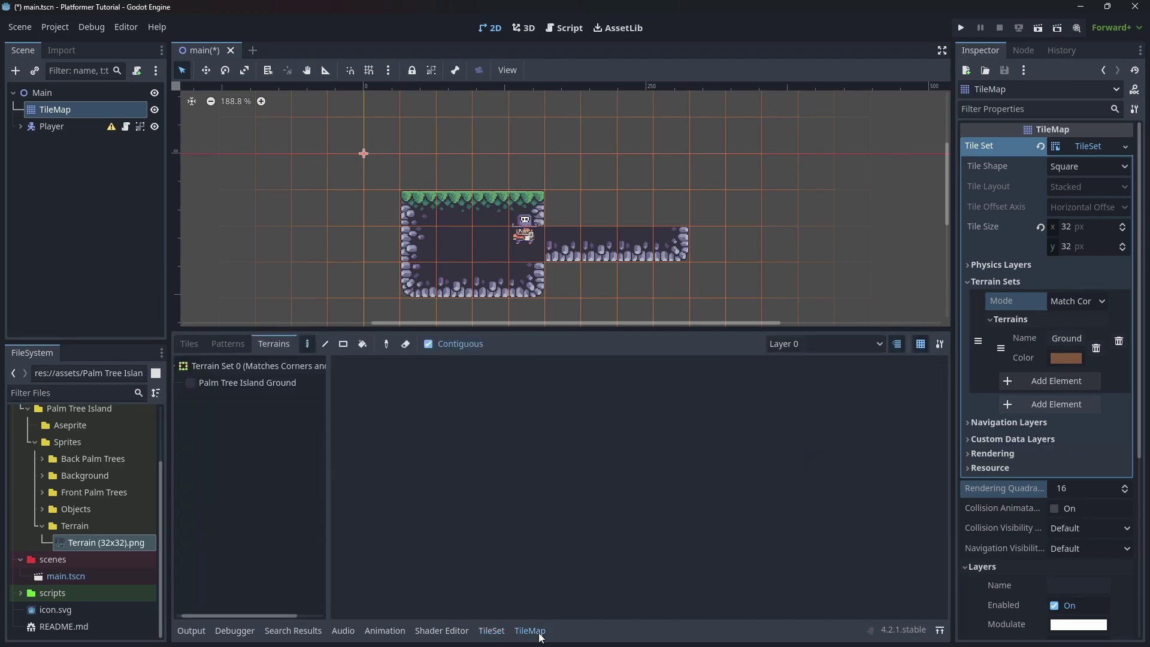
pyautogui.click(287, 386)
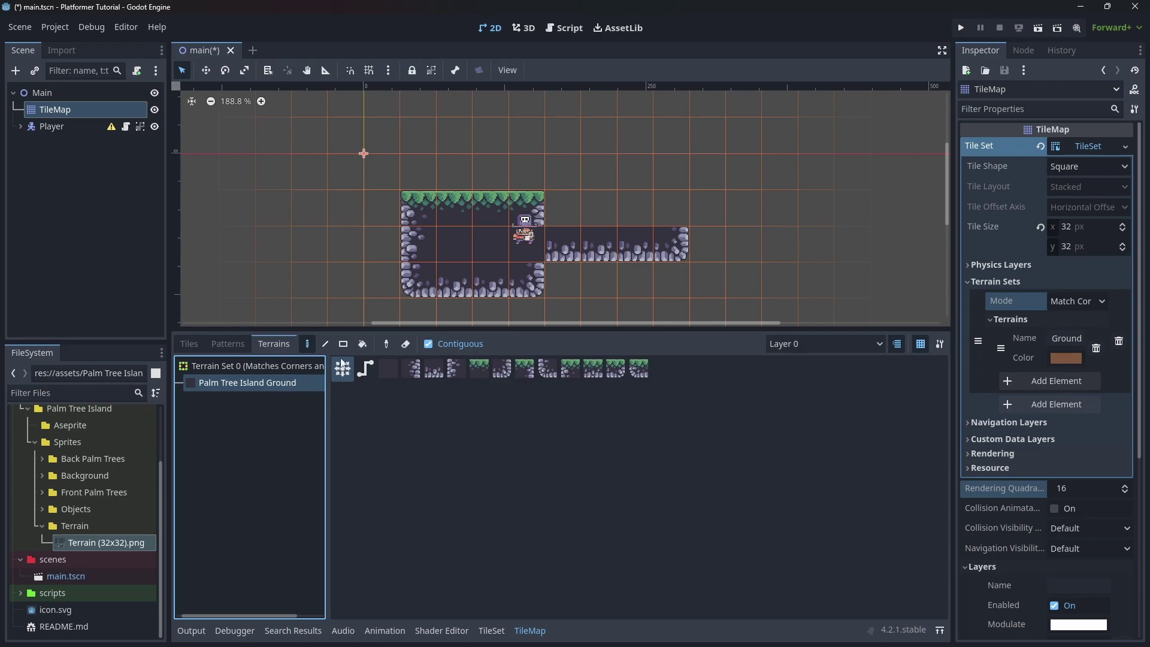
pyautogui.moveTo(565, 244); pyautogui.dragTo(666, 247)
pyautogui.moveTo(420, 211)
pyautogui.mouseDown(button='right')
pyautogui.moveTo(413, 234)
pyautogui.moveTo(447, 264)
pyautogui.mouseUp(button='right')
pyautogui.moveTo(419, 239); pyautogui.dragTo(434, 243)
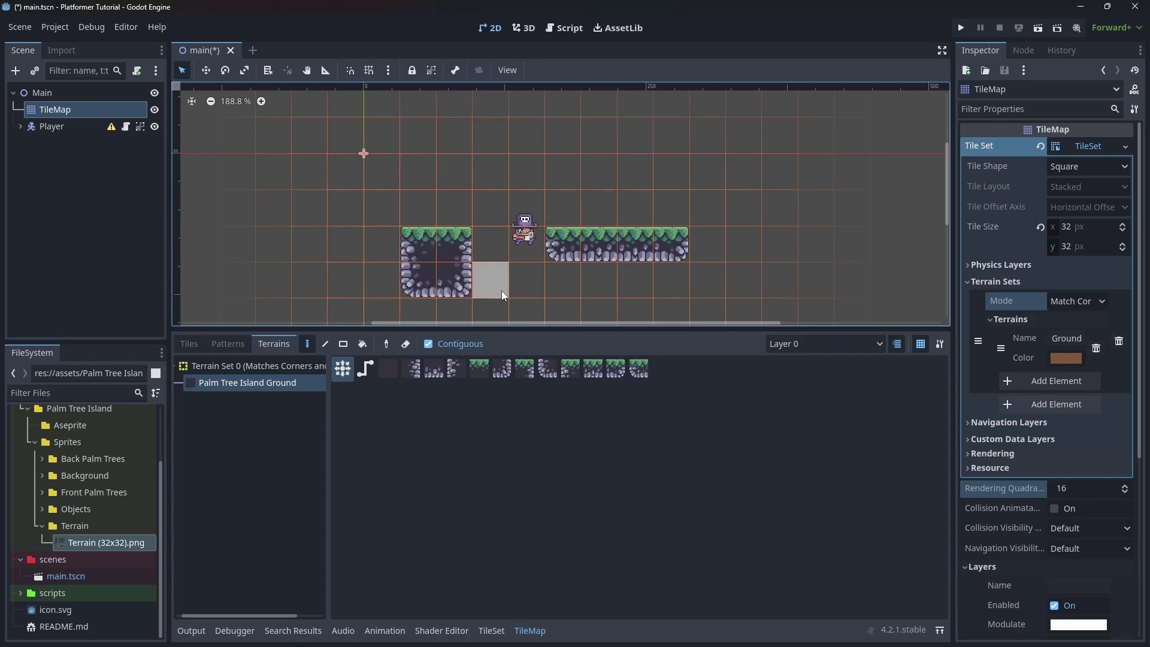
# Paint Palm Tree Island Ground terrain bits on all remaining TileSet tiles: the vertical strip, the single tile and the corner and junction blocks.
pyautogui.click(491, 631)
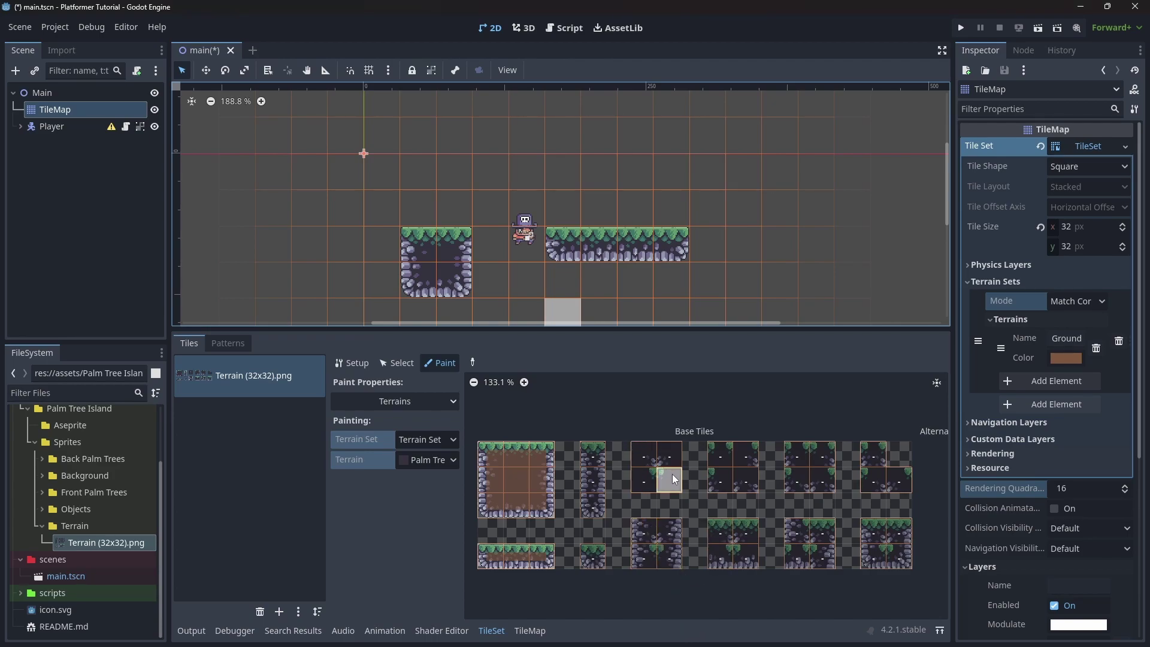
pyautogui.moveTo(595, 470)
pyautogui.mouseDown()
pyautogui.moveTo(592, 556)
pyautogui.moveTo(665, 526)
pyautogui.moveTo(669, 557)
pyautogui.moveTo(745, 559)
pyautogui.moveTo(645, 455)
pyautogui.moveTo(679, 465)
pyautogui.moveTo(650, 460)
pyautogui.moveTo(698, 522)
pyautogui.mouseUp()
pyautogui.moveTo(719, 454)
pyautogui.mouseDown()
pyautogui.moveTo(746, 454)
pyautogui.moveTo(737, 480)
pyautogui.moveTo(719, 482)
pyautogui.mouseUp()
pyautogui.moveTo(797, 540)
pyautogui.mouseDown()
pyautogui.moveTo(824, 533)
pyautogui.moveTo(796, 558)
pyautogui.mouseUp()
pyautogui.moveTo(797, 454)
pyautogui.mouseDown()
pyautogui.moveTo(833, 460)
pyautogui.moveTo(824, 479)
pyautogui.moveTo(797, 479)
pyautogui.moveTo(873, 454)
pyautogui.moveTo(876, 493)
pyautogui.moveTo(906, 486)
pyautogui.mouseUp()
pyautogui.moveTo(873, 548)
pyautogui.mouseDown()
pyautogui.moveTo(875, 559)
pyautogui.moveTo(883, 533)
pyautogui.moveTo(872, 530)
pyautogui.mouseUp()
pyautogui.scroll(-1, 587, 604)
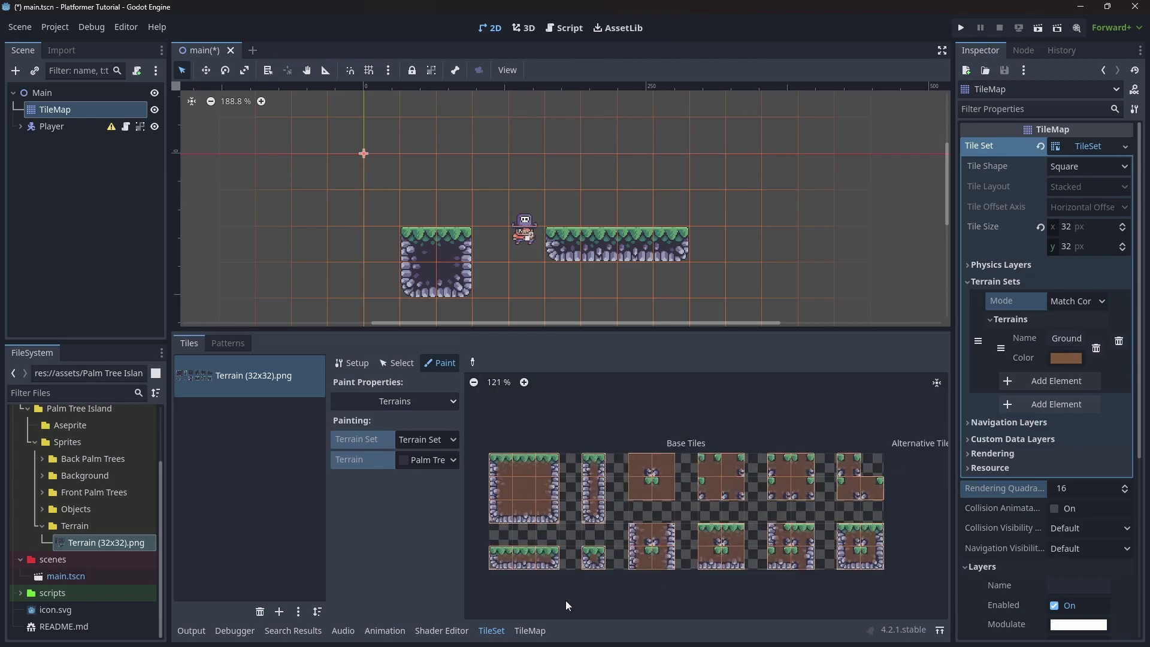
# Extend the TileMap's Palm Tree Island Ground with a long floor below the player and a wall rising from its left end.
pyautogui.click(529, 631)
pyautogui.click(232, 383)
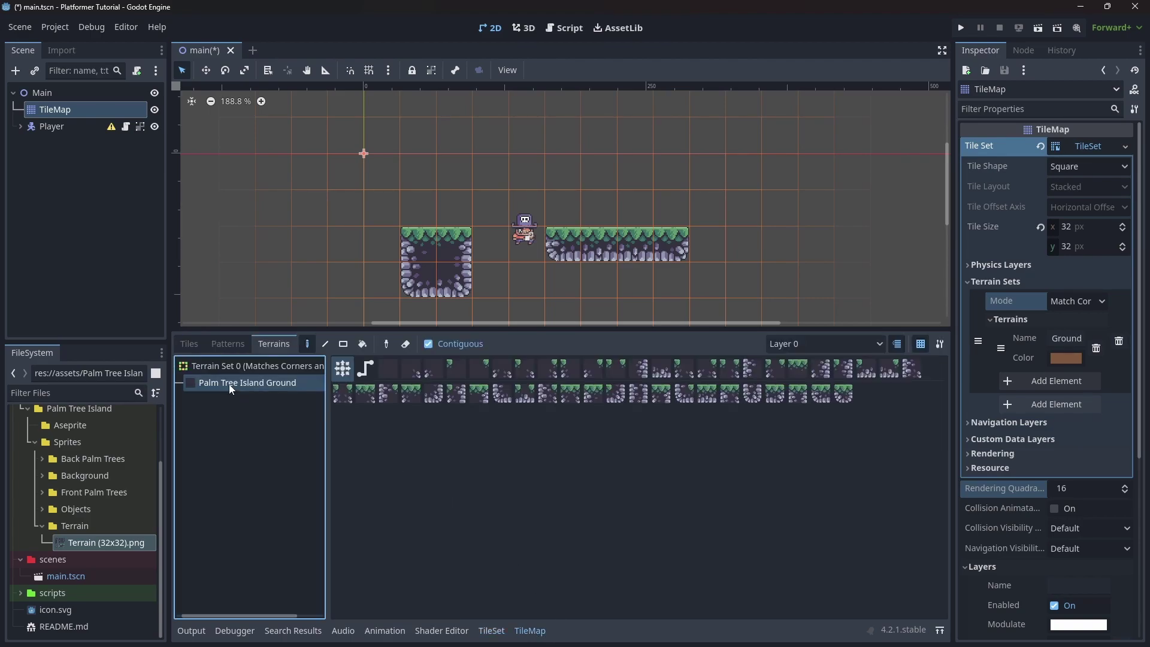
pyautogui.moveTo(444, 257)
pyautogui.mouseDown()
pyautogui.moveTo(420, 204)
pyautogui.moveTo(450, 180)
pyautogui.moveTo(569, 174)
pyautogui.moveTo(706, 215)
pyautogui.moveTo(659, 268)
pyautogui.moveTo(599, 278)
pyautogui.moveTo(563, 308)
pyautogui.moveTo(608, 305)
pyautogui.mouseUp()
pyautogui.moveTo(611, 304); pyautogui.dragTo(625, 184, button='middle')
pyautogui.moveTo(430, 233); pyautogui.dragTo(755, 234)
pyautogui.click(437, 195)
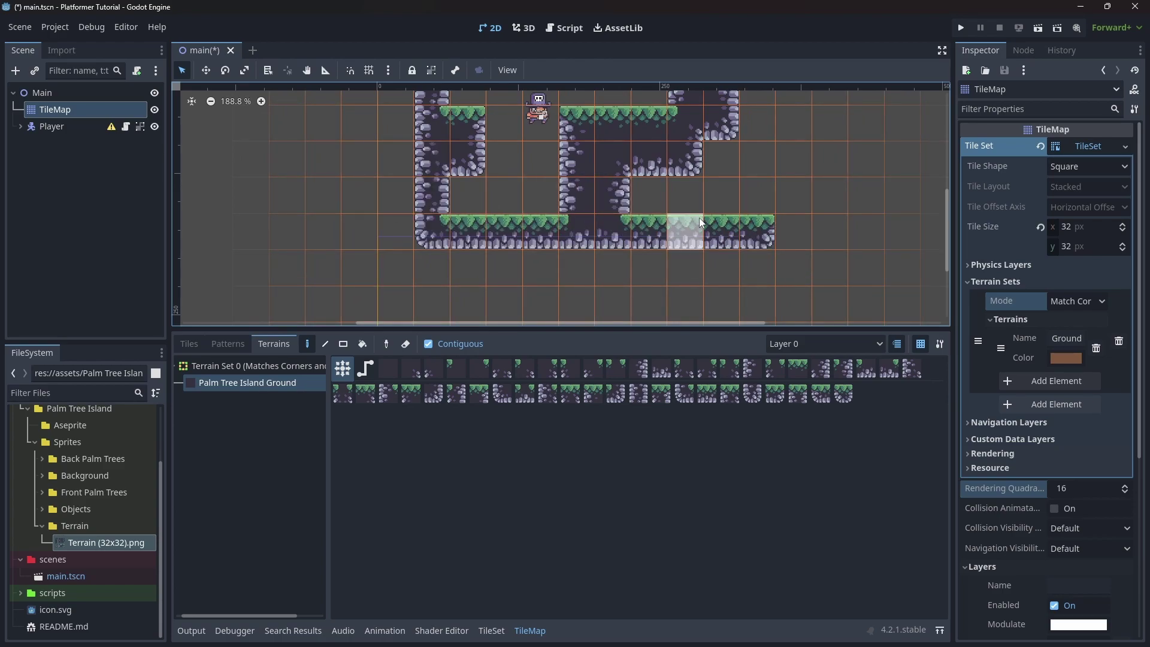
# Shape grassy stair steps descending toward the player on the cave's right side by adding and erasing ground tiles.
pyautogui.scroll(-3, 713, 190)
pyautogui.click(692, 189)
pyautogui.moveTo(623, 144); pyautogui.dragTo(617, 171, button='right')
pyautogui.rightClick(638, 142)
pyautogui.scroll(-1, 689, 191)
pyautogui.click(670, 196)
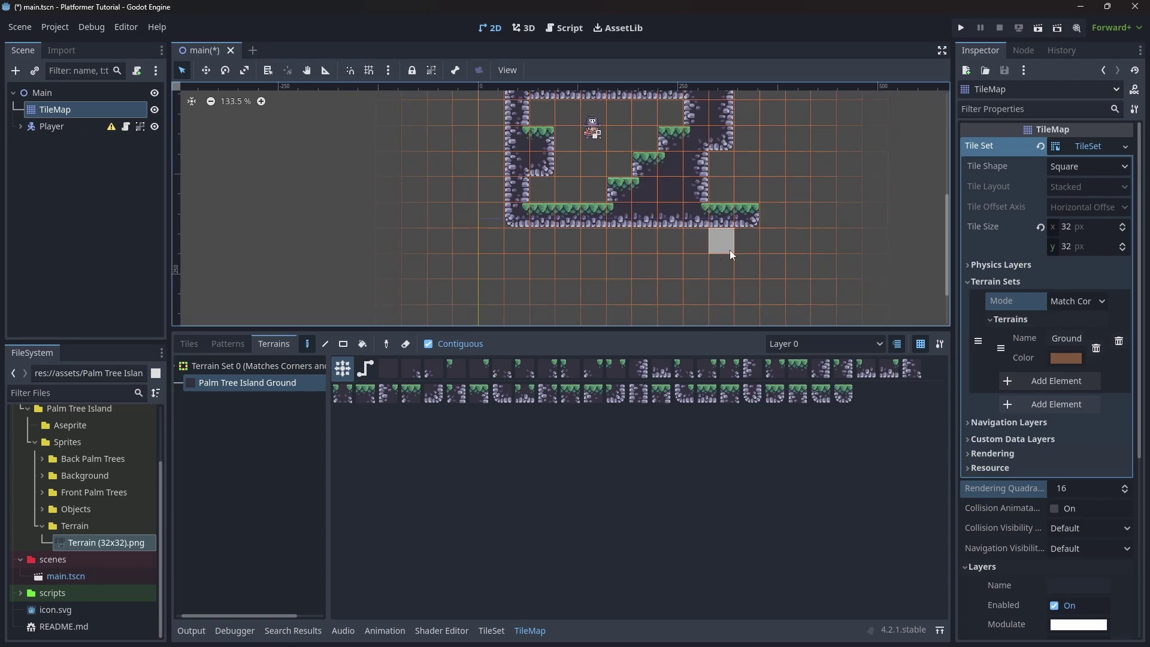
# Fill the ground tiles right of the stairs up to the ceiling to close the cave with a solid right wall.
pyautogui.moveTo(729, 189)
pyautogui.mouseDown()
pyautogui.moveTo(723, 165)
pyautogui.moveTo(744, 129)
pyautogui.mouseUp()
pyautogui.moveTo(746, 132); pyautogui.dragTo(721, 241, button='middle')
pyautogui.moveTo(721, 241); pyautogui.dragTo(724, 199)
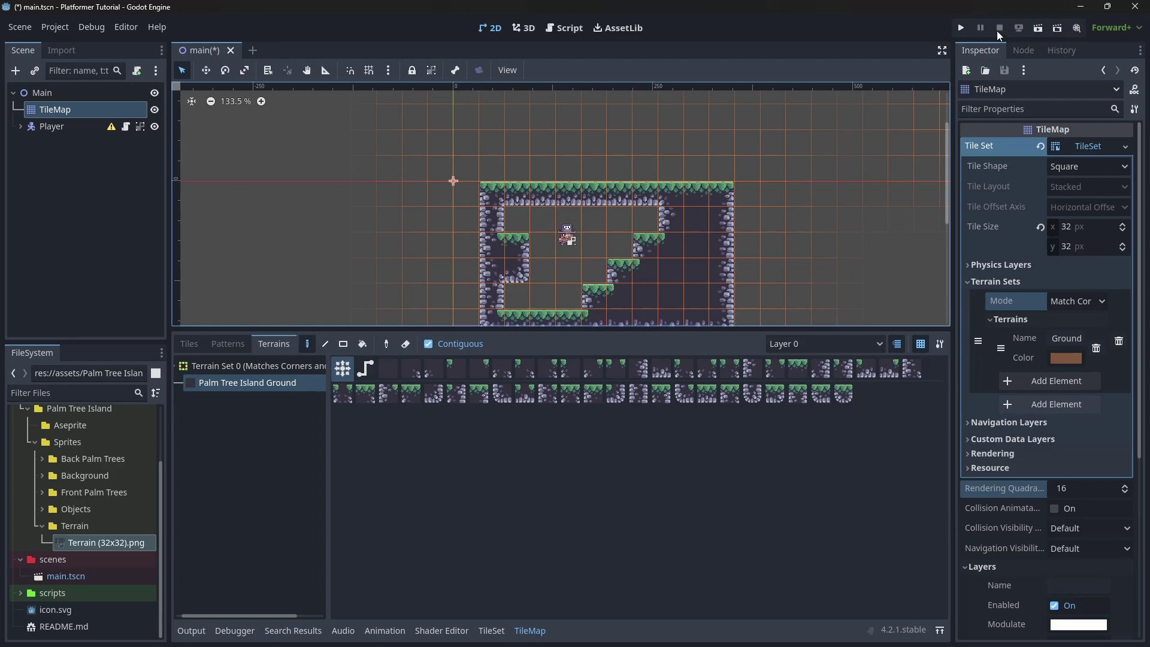
# Run the project, test moving the player left and right against the terrain, and close the game window.
pyautogui.click(961, 28)
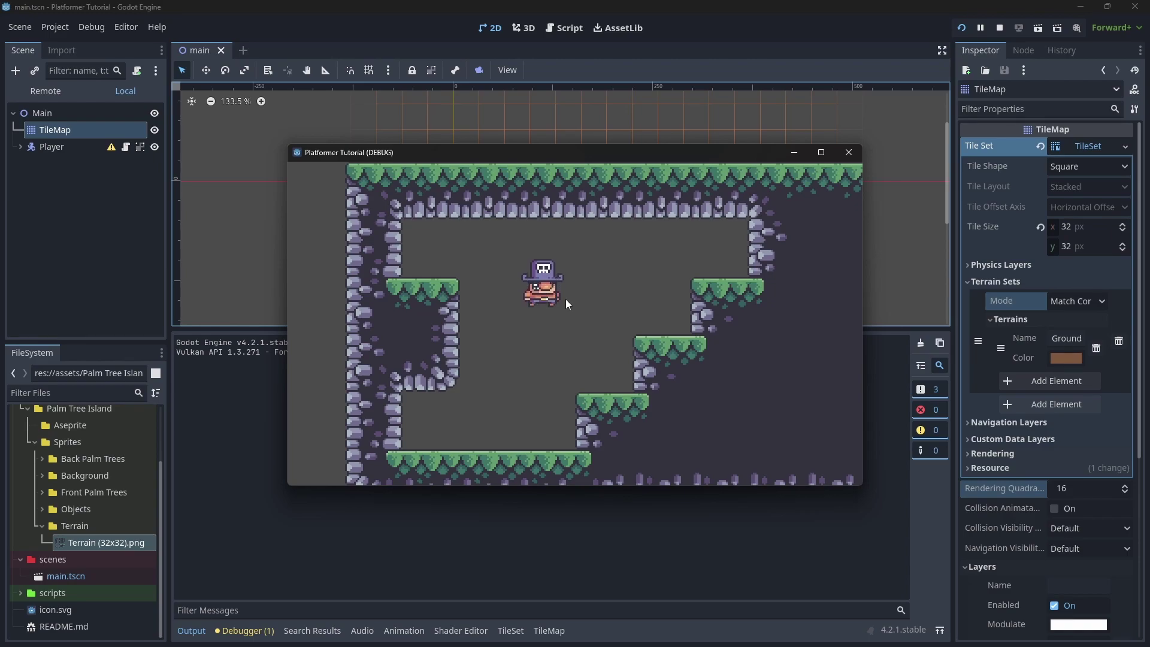
pyautogui.press('Left')
pyautogui.press('Right')
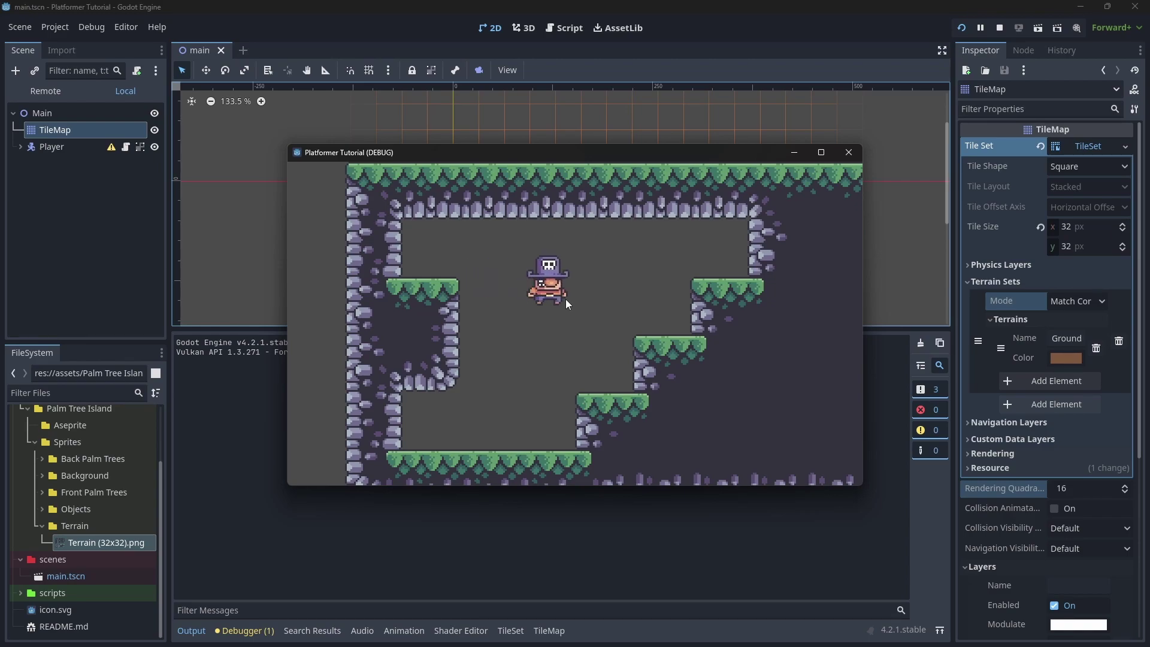
pyautogui.press('Left')
pyautogui.press('Left')
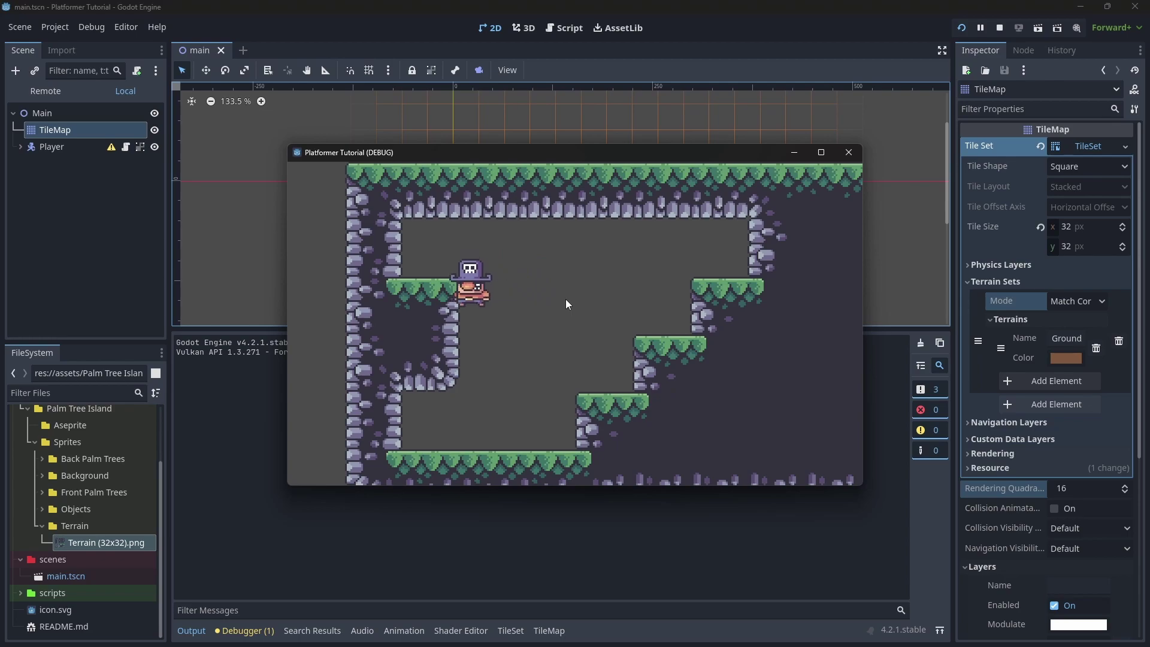
pyautogui.press('Right')
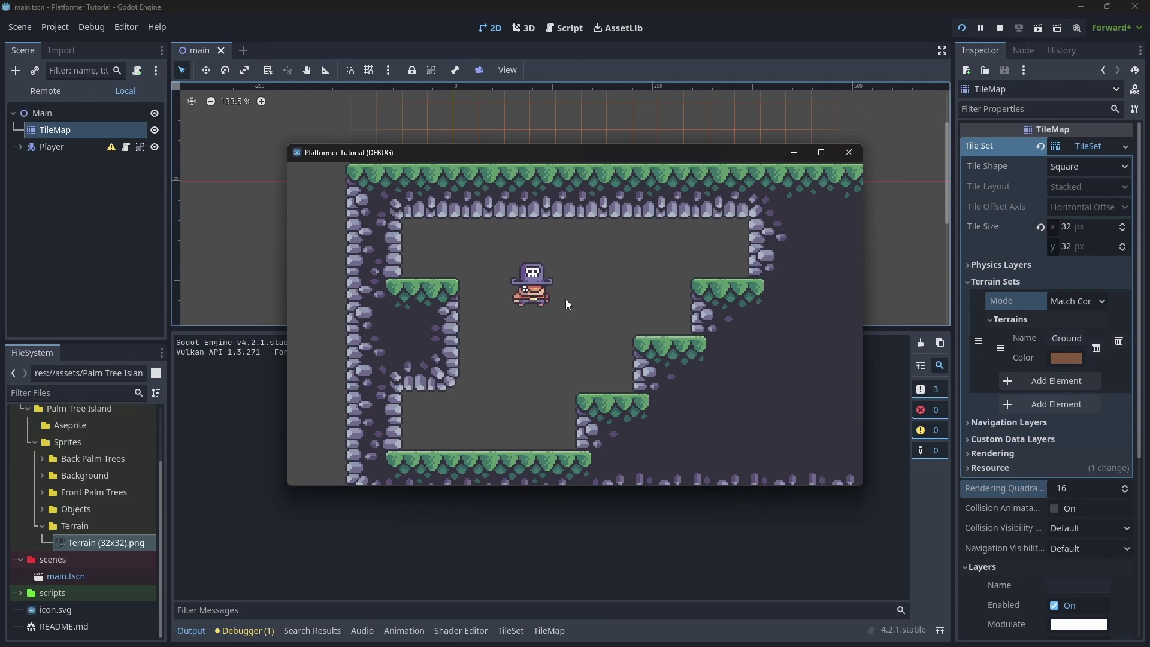
pyautogui.click(848, 152)
# Add a CollisionShape2D node as a child of the Player node.
pyautogui.click(47, 128)
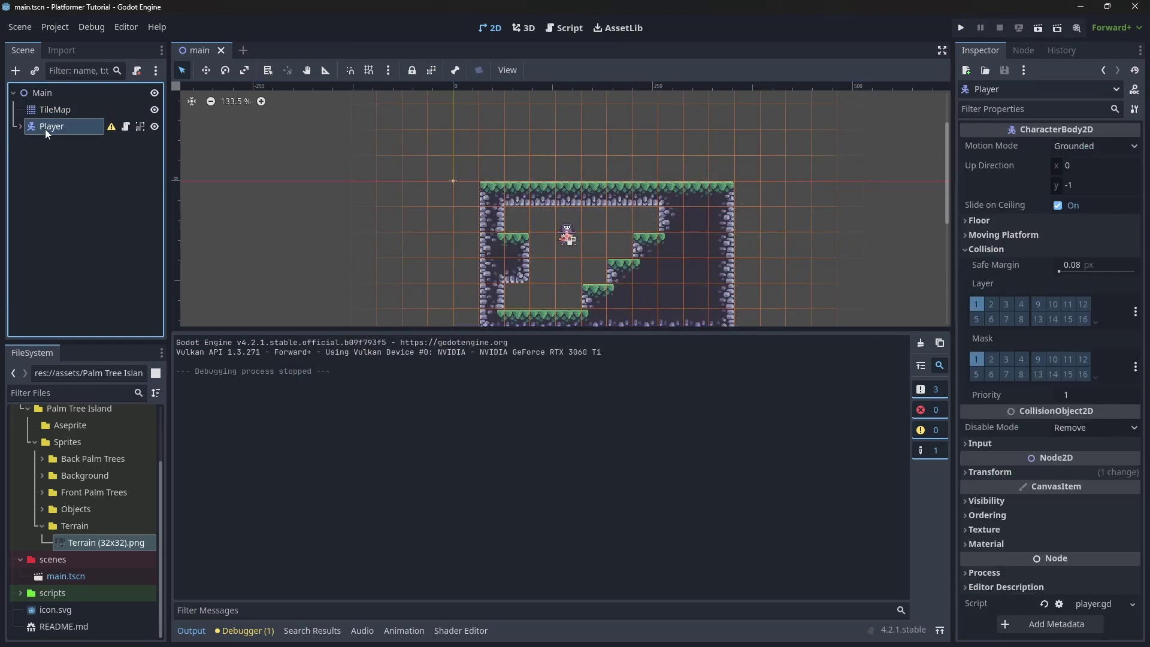
pyautogui.click(21, 127)
pyautogui.moveTo(112, 128)
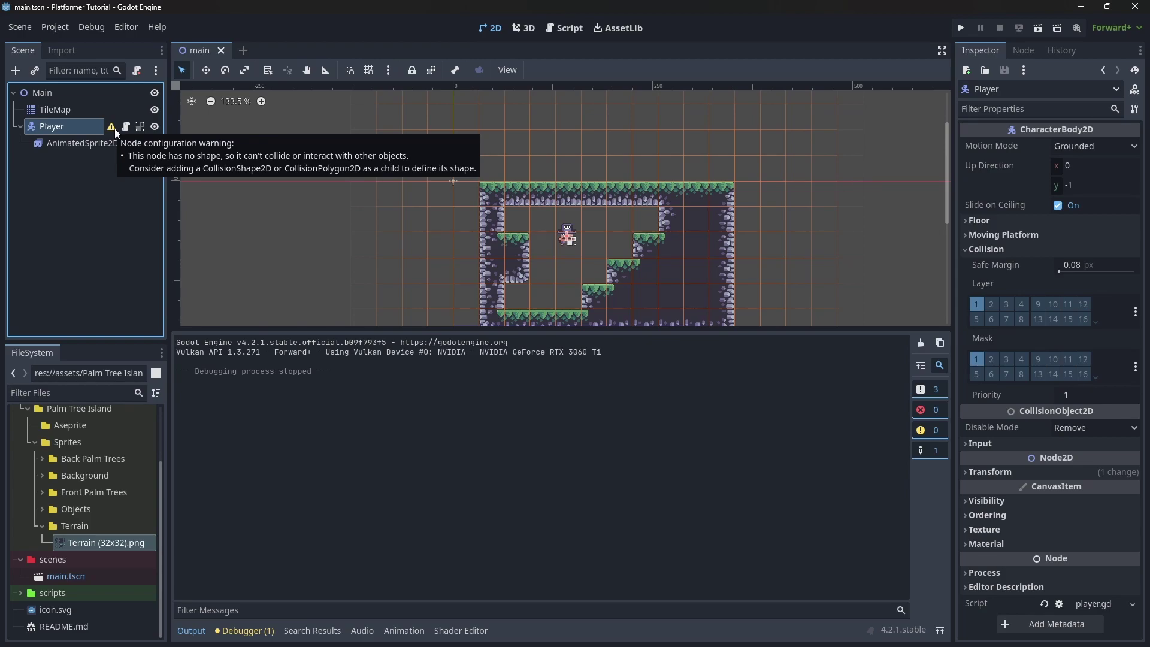
pyautogui.rightClick(75, 129)
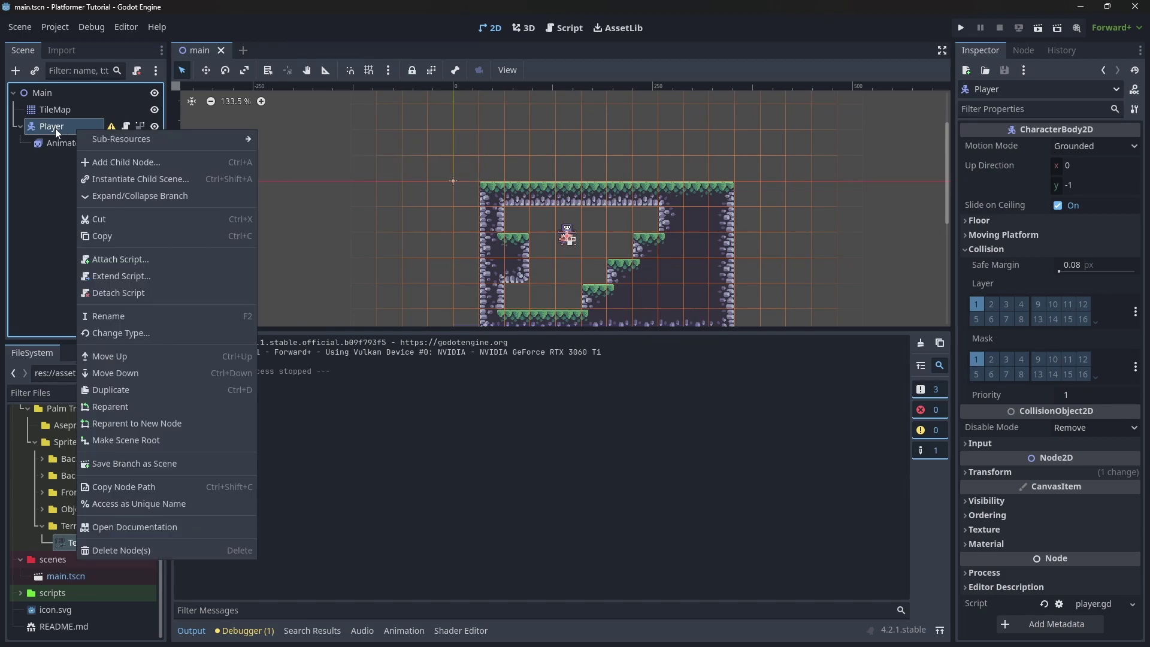
pyautogui.click(149, 164)
pyautogui.write('shape')
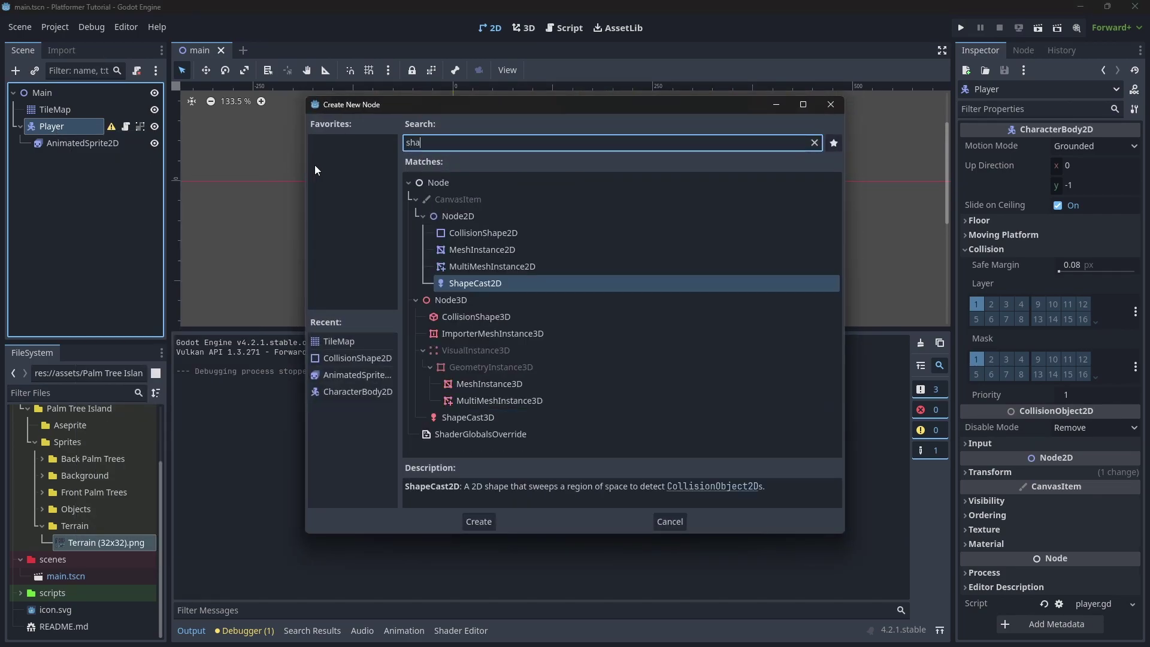
pyautogui.click(512, 234)
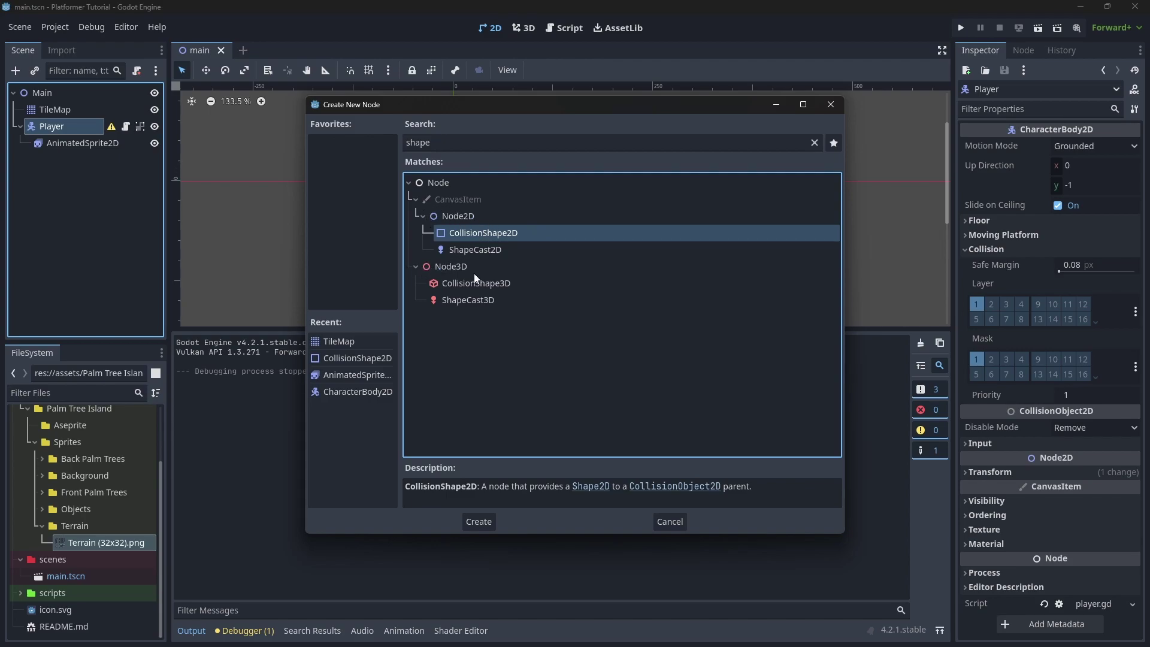
pyautogui.click(480, 523)
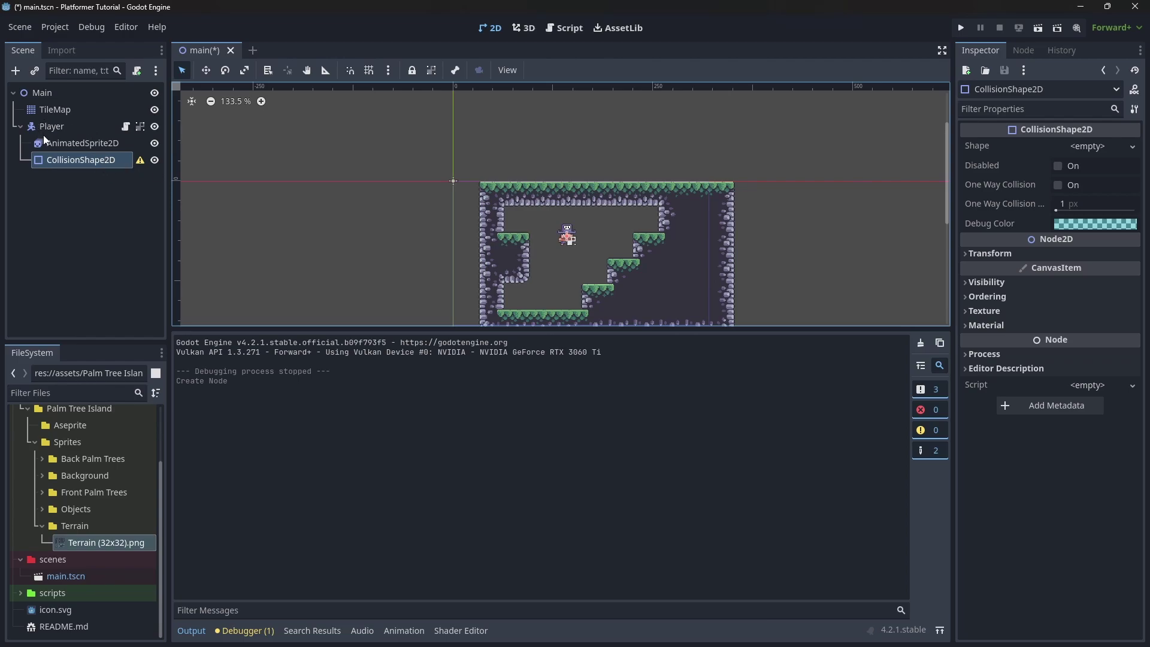
# Read the CollisionShape2D's configuration warning and assign a new RectangleShape2D as its shape.
pyautogui.click(141, 162)
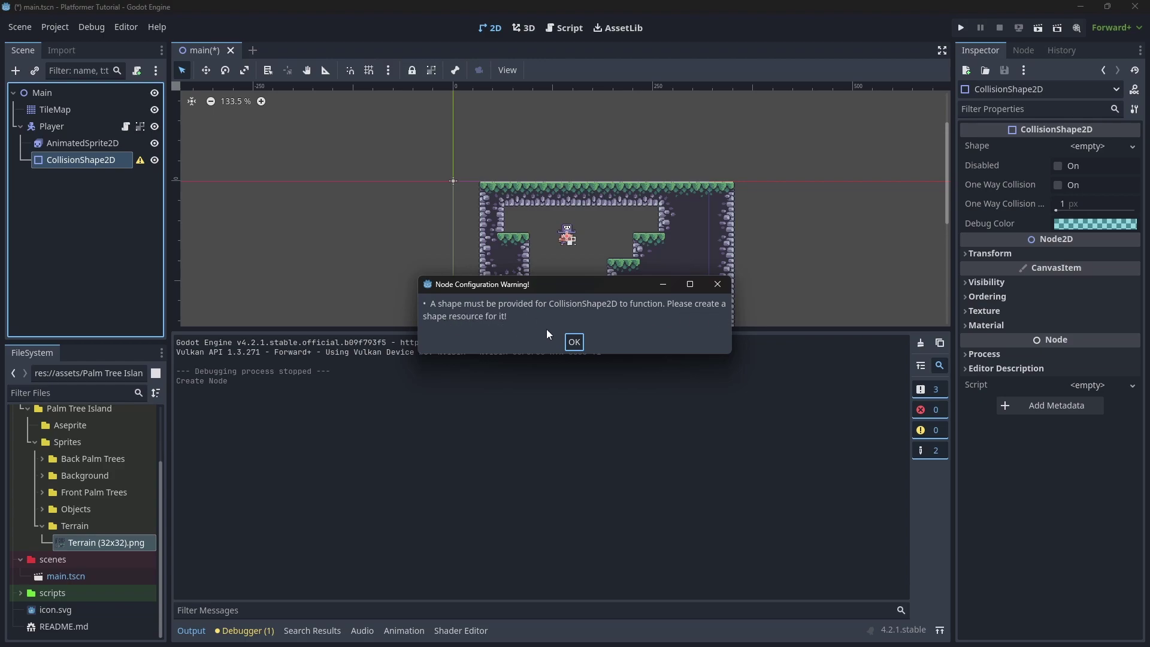
pyautogui.click(575, 341)
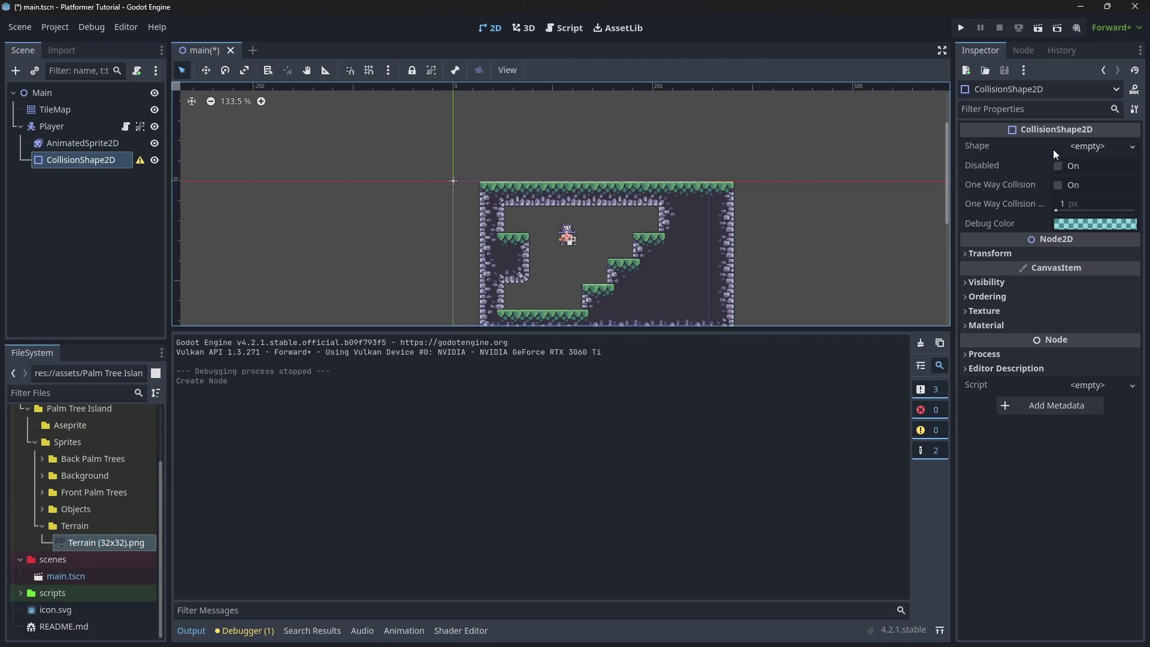
pyautogui.click(1086, 146)
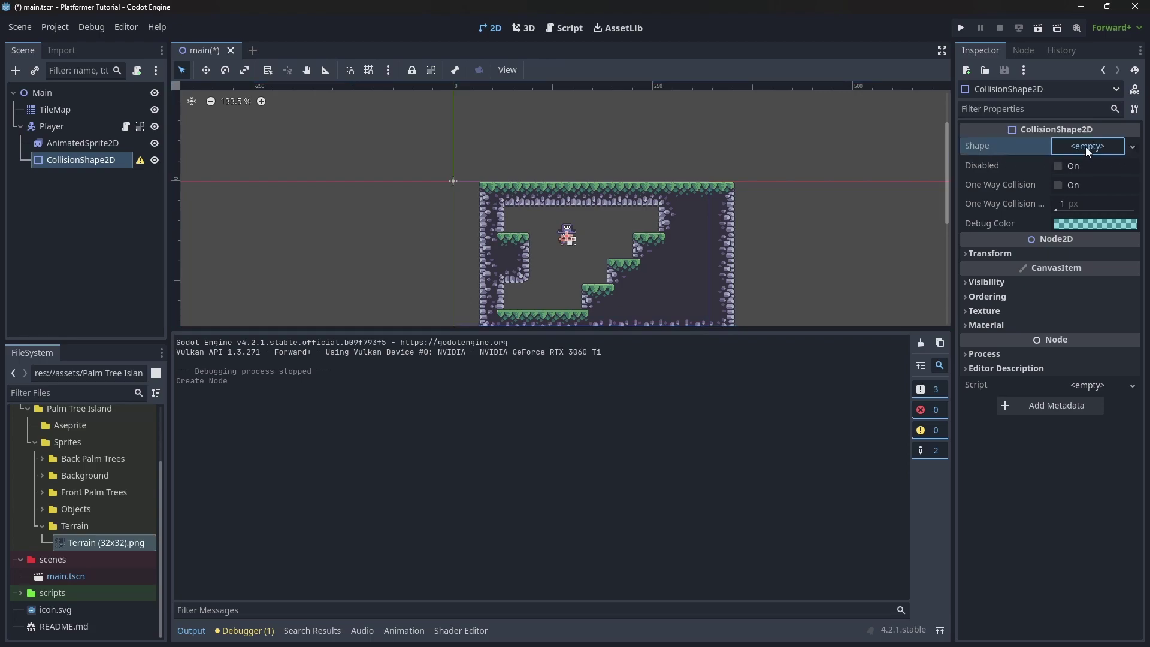
pyautogui.click(1086, 147)
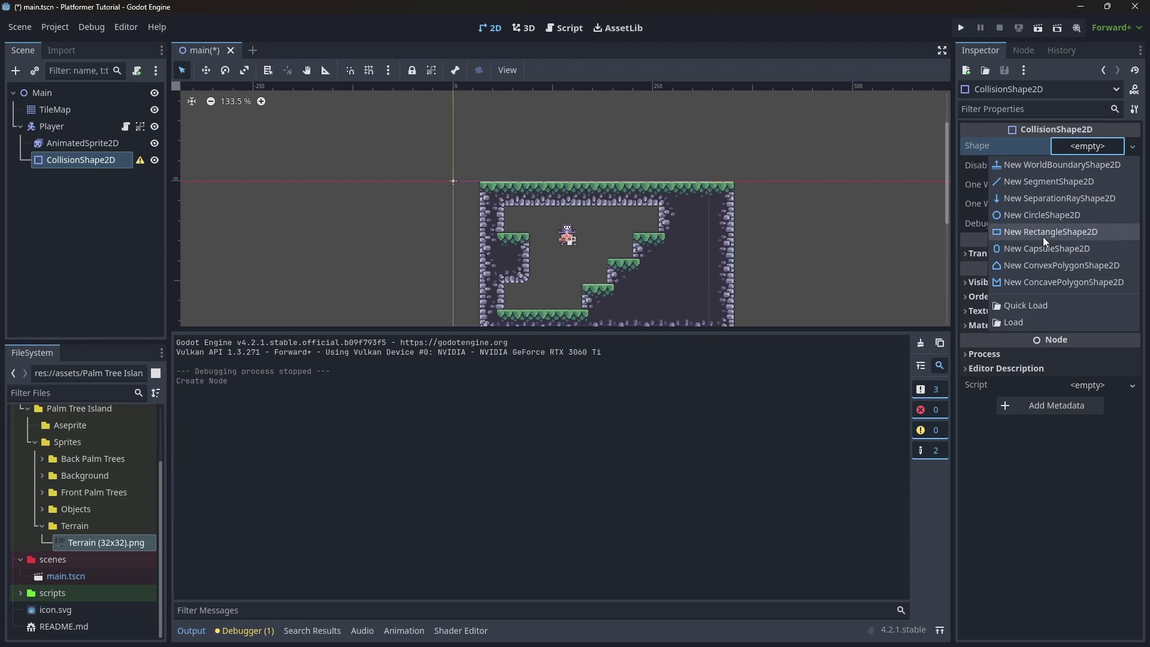
pyautogui.click(1043, 235)
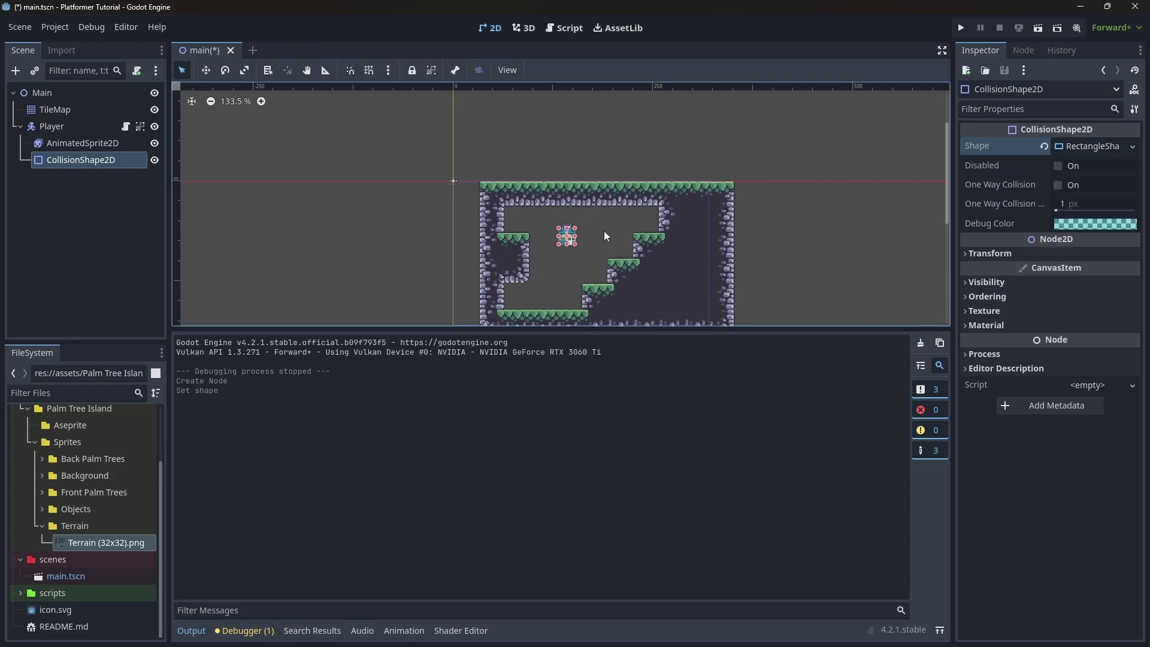
# Resize the collision rectangle to fit the player's body, narrowing both sides and spanning from just above the hat's brim to the feet.
pyautogui.scroll(10, 557, 236)
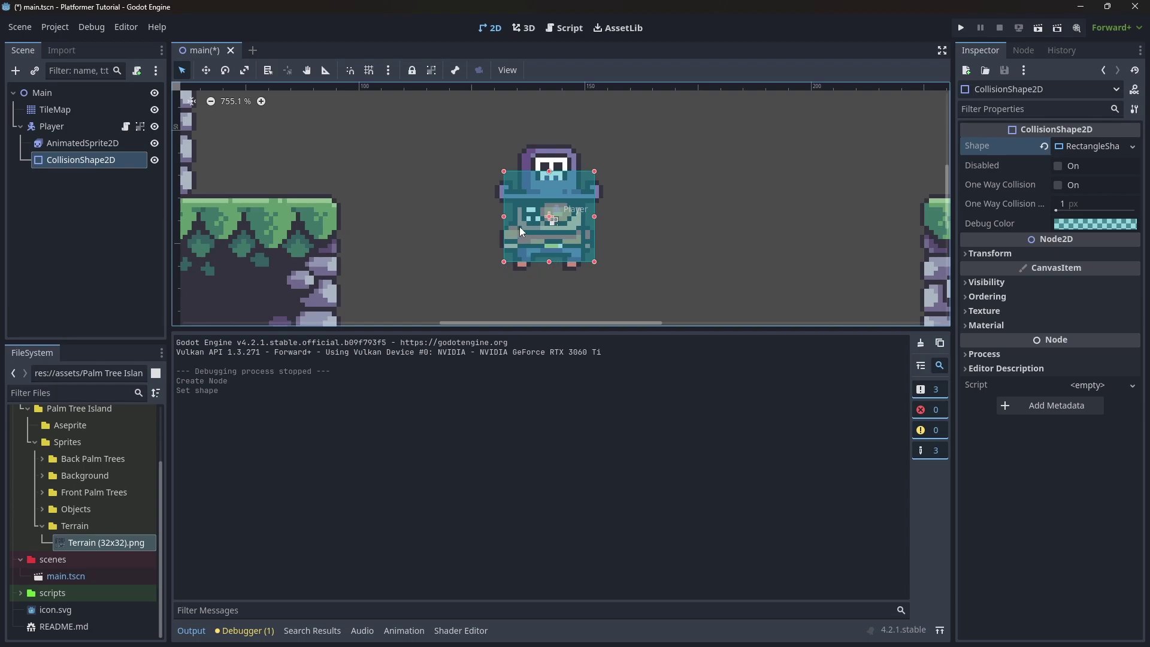
pyautogui.click(549, 263)
pyautogui.moveTo(550, 263); pyautogui.dragTo(549, 271)
pyautogui.moveTo(504, 221); pyautogui.dragTo(518, 221)
pyautogui.moveTo(594, 220); pyautogui.dragTo(581, 220)
pyautogui.moveTo(549, 176); pyautogui.dragTo(550, 183)
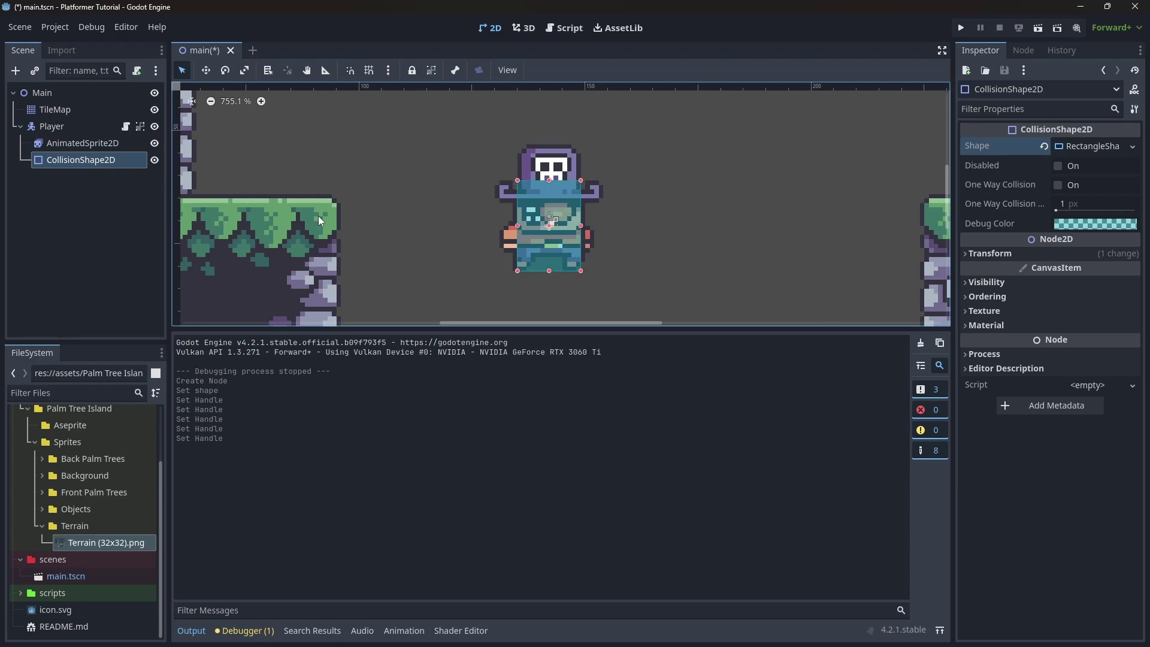
# Turn on Flip H for the player's AnimatedSprite2D and extend the collision rectangle's left edge slightly outward.
pyautogui.click(90, 142)
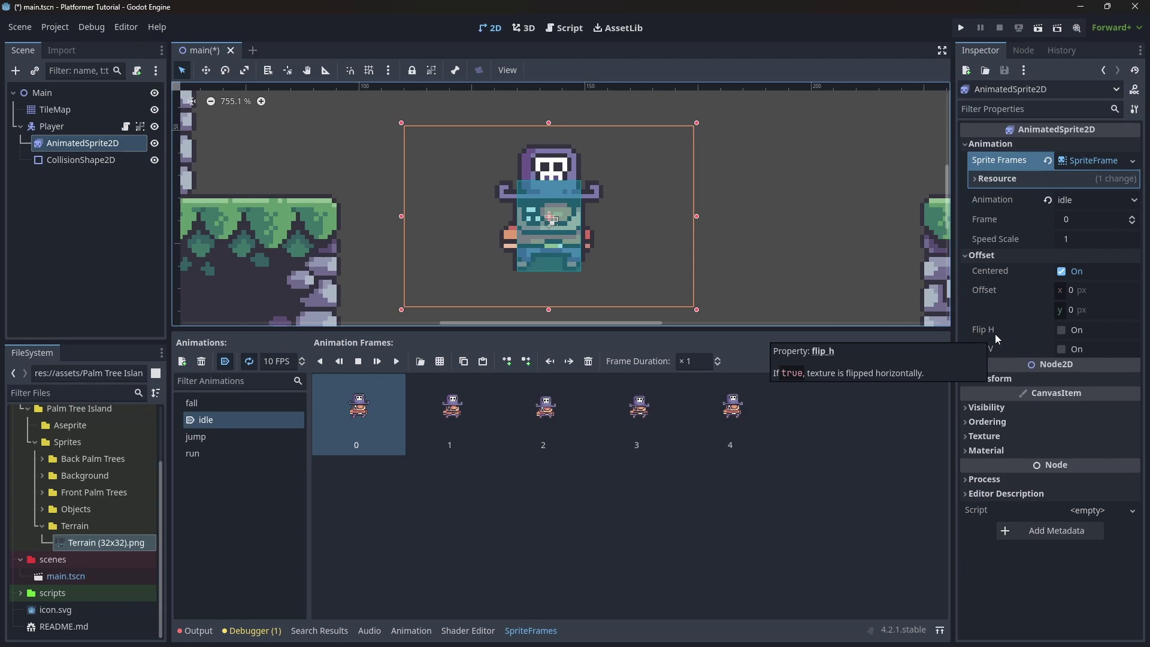
pyautogui.click(1065, 333)
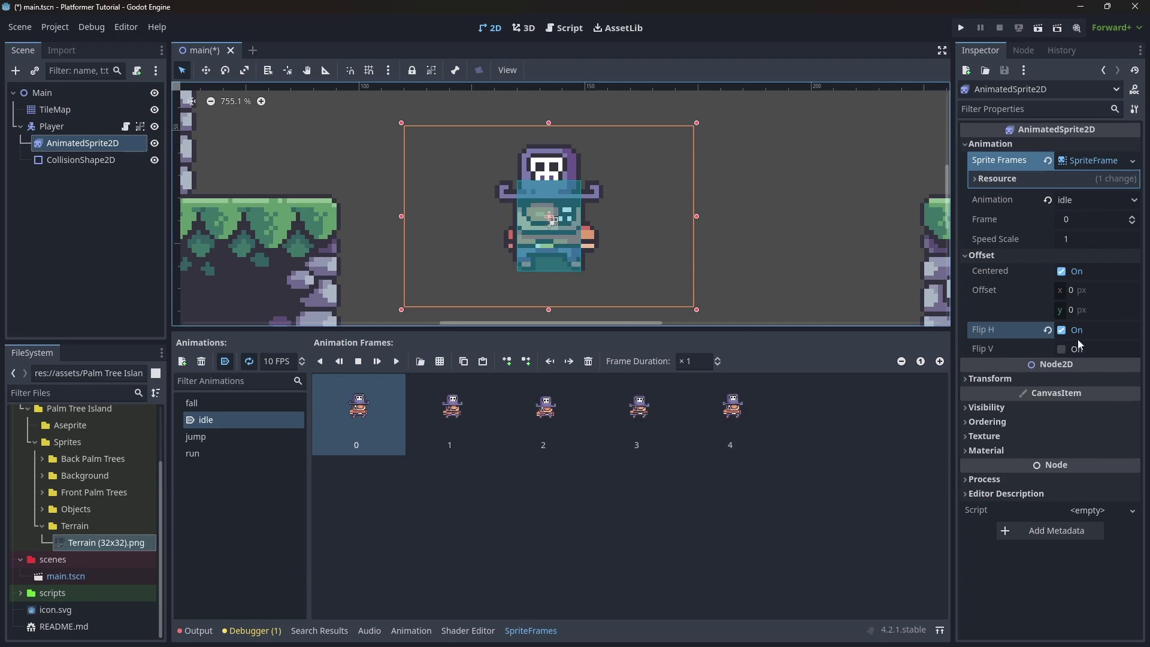
pyautogui.click(75, 160)
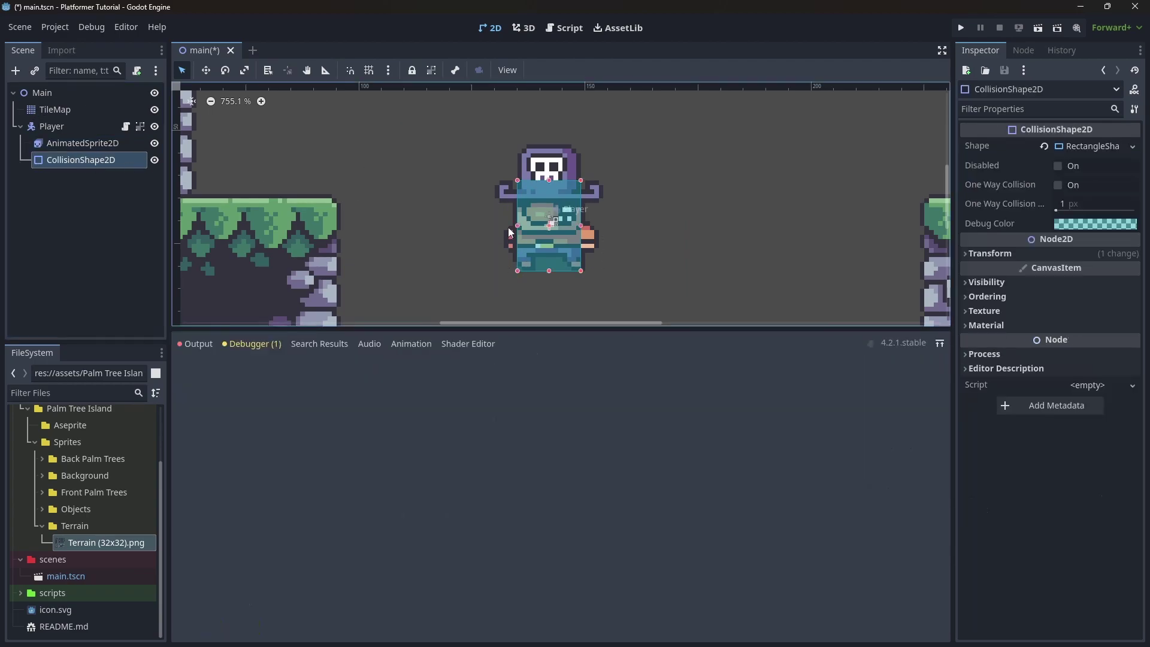
pyautogui.moveTo(516, 224); pyautogui.dragTo(513, 226)
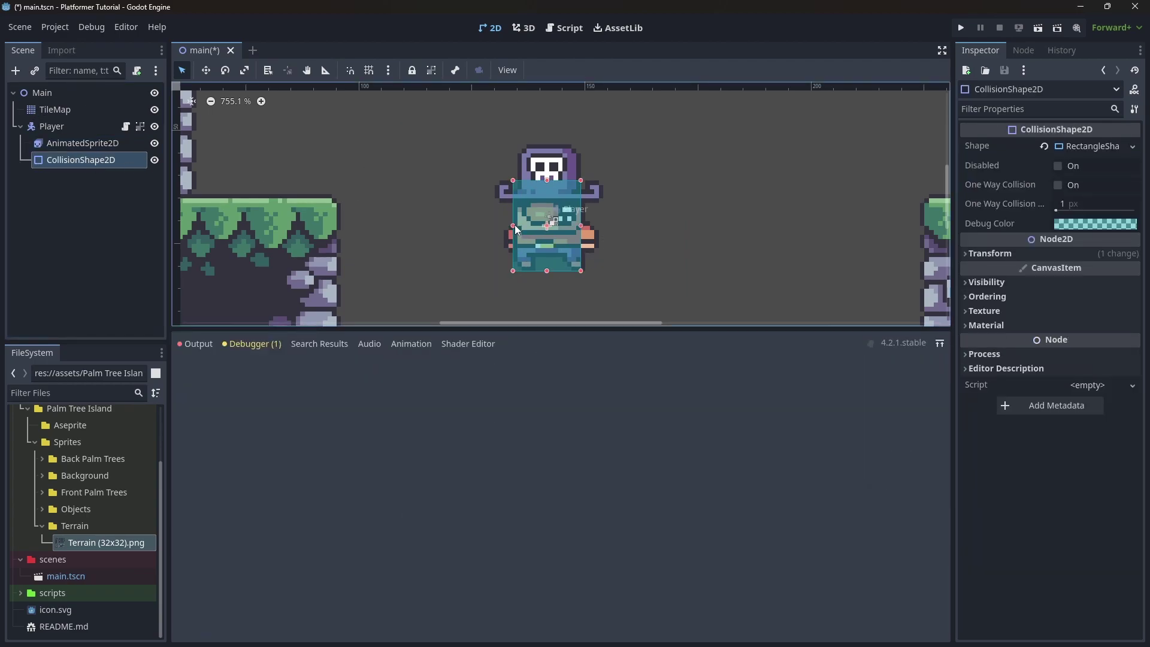
# Toggle the sprite's Flip H to compare both facings, leave it off, and return the collision rectangle to its narrower width.
pyautogui.click(62, 144)
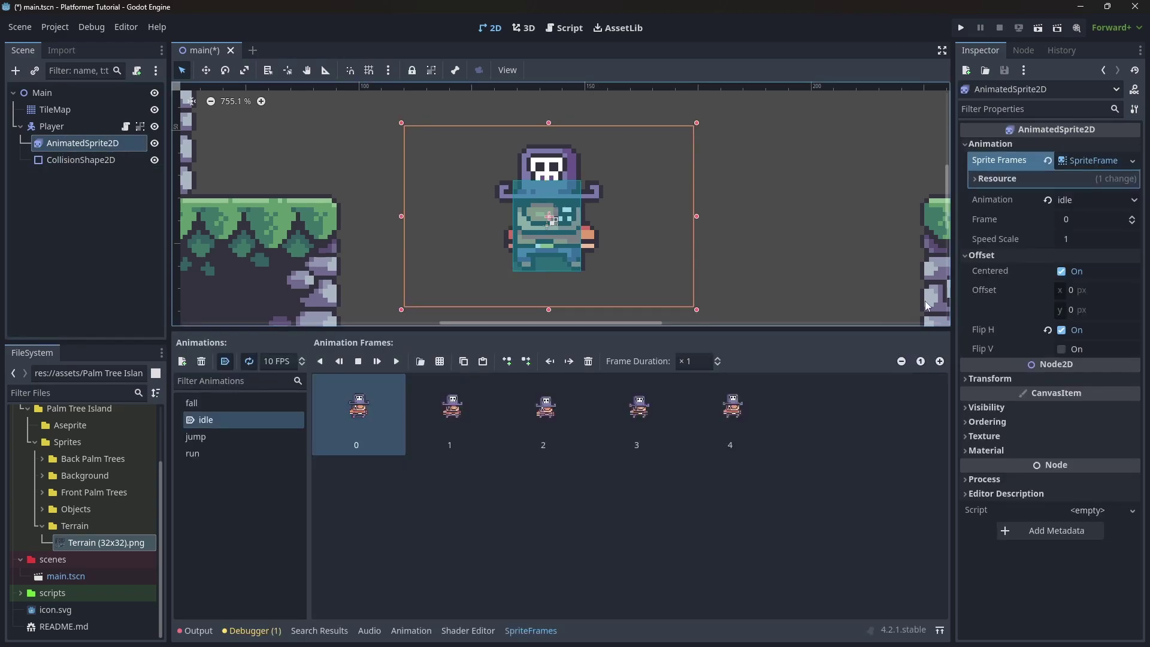
pyautogui.click(1061, 330)
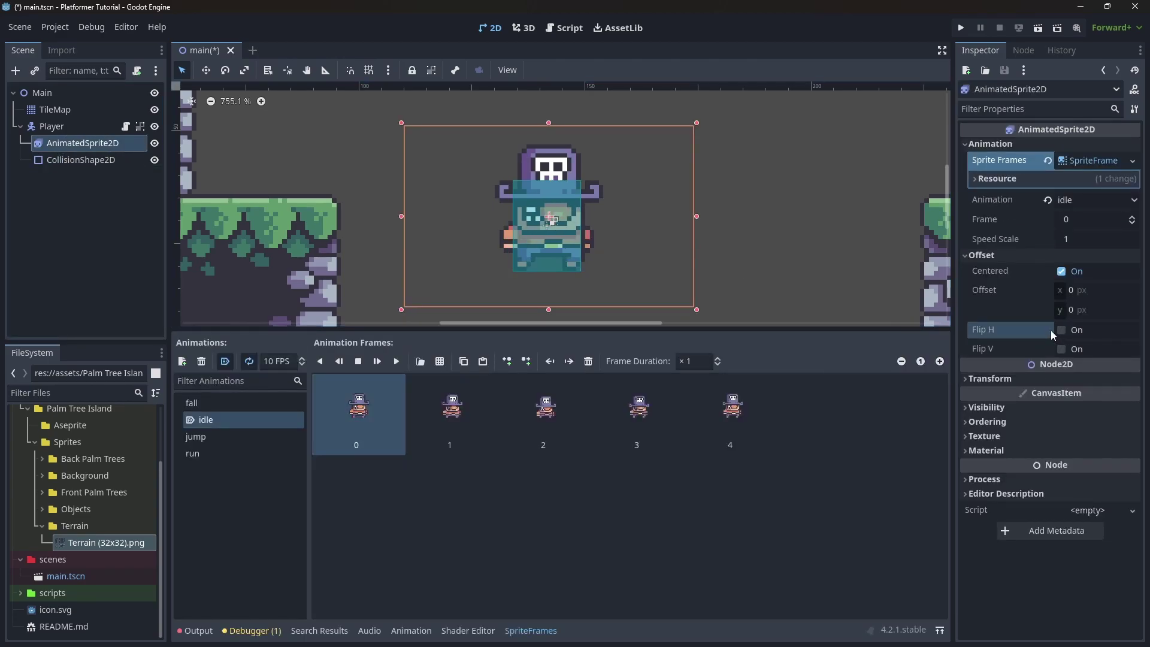
pyautogui.click(1061, 331)
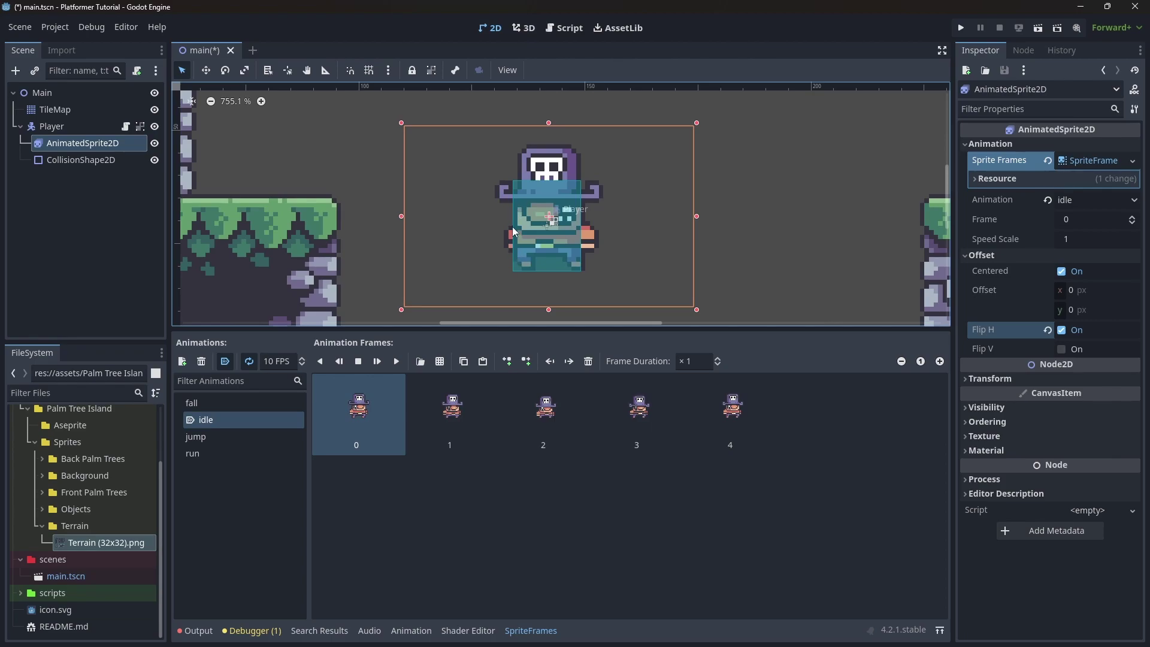
pyautogui.click(1048, 330)
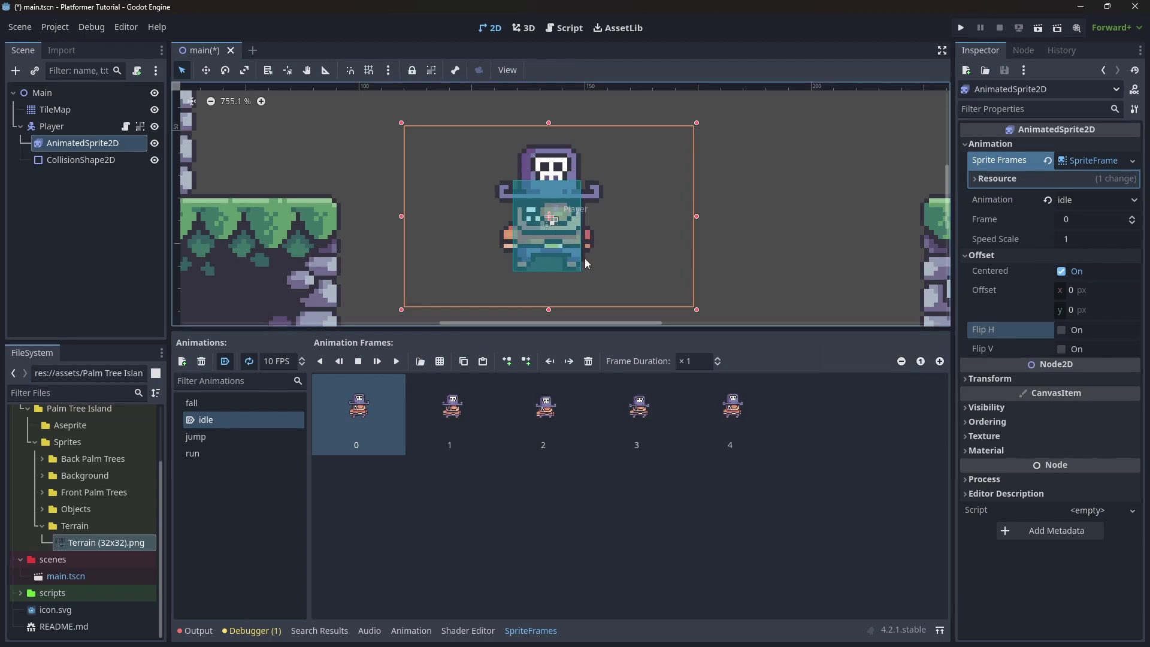
pyautogui.click(81, 160)
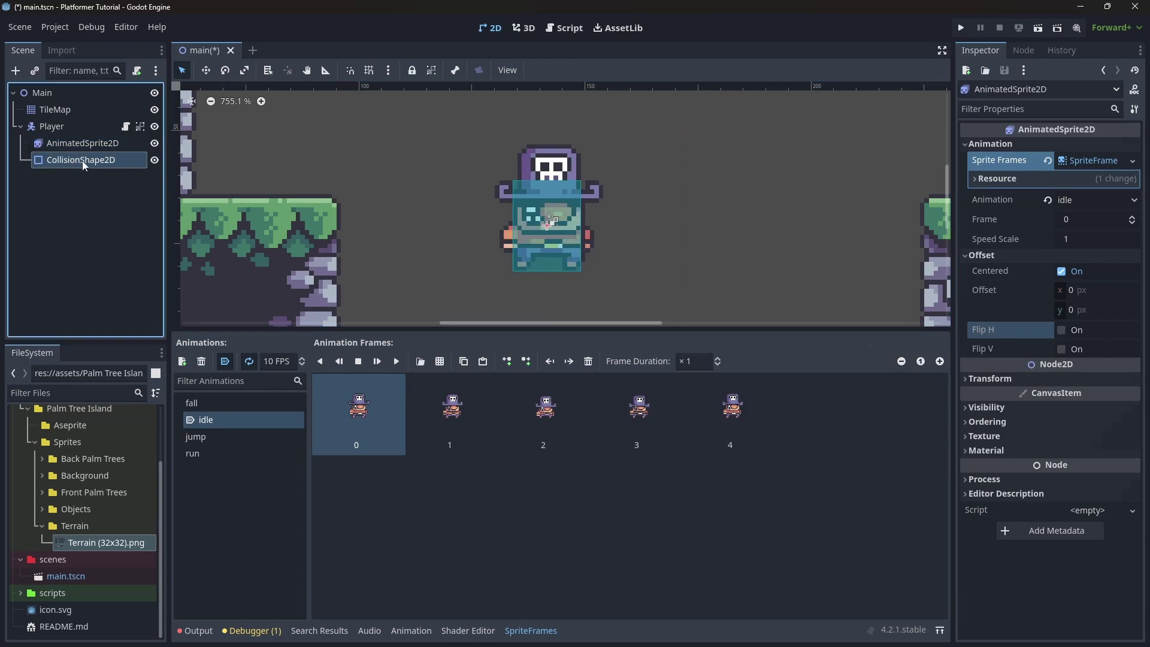
# Toggle Flip H on the AnimatedSprite2D to check the collision rectangle's fit in both directions, leaving it off.
pyautogui.click(96, 144)
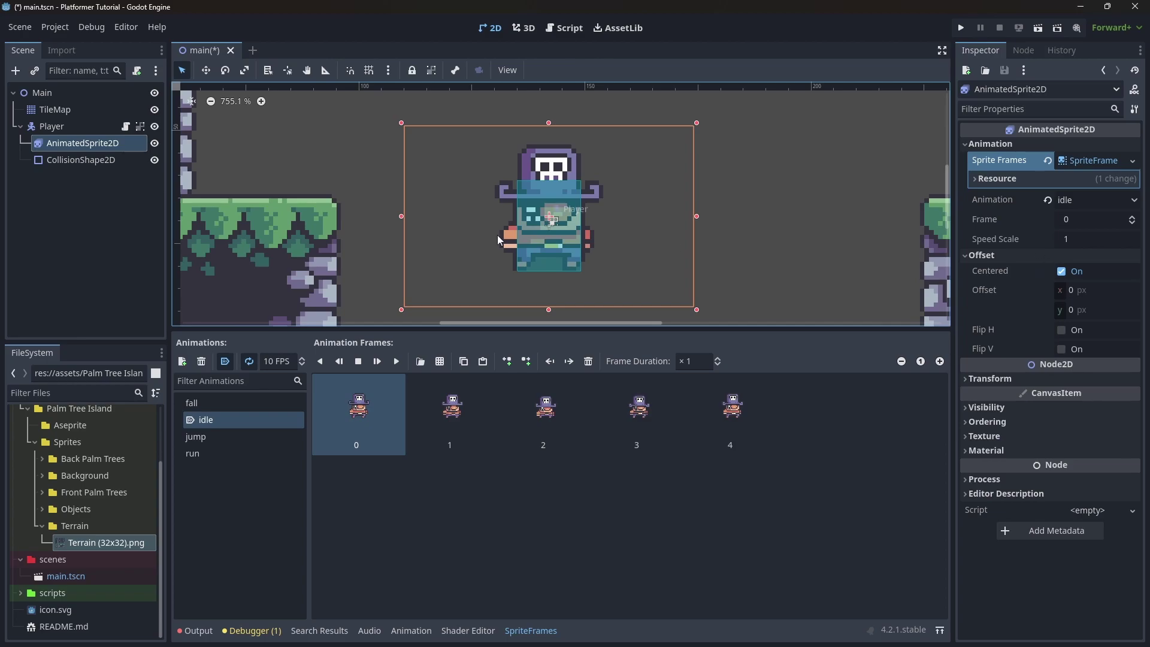
pyautogui.click(1062, 330)
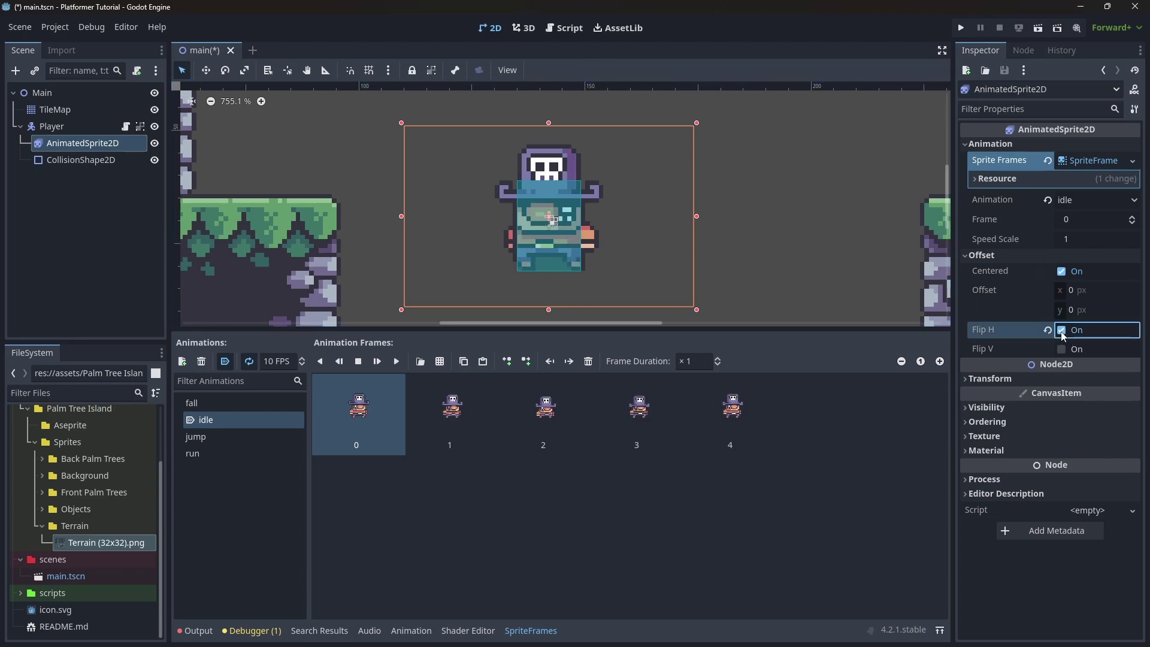
pyautogui.click(1062, 330)
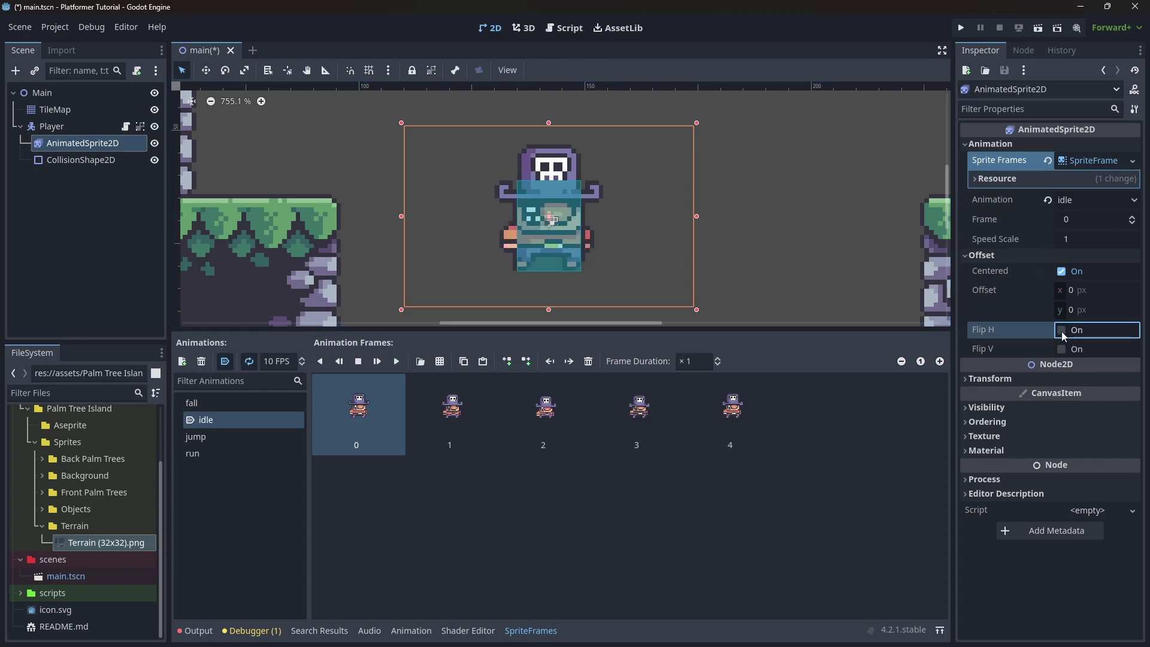
pyautogui.click(1062, 330)
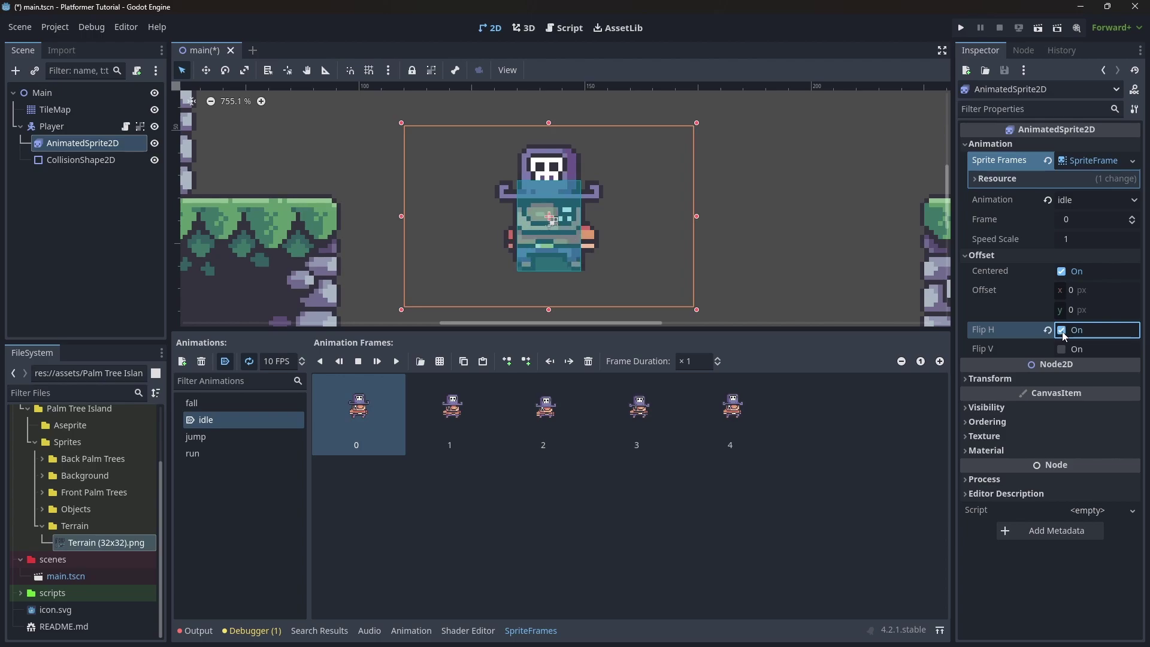
pyautogui.click(1062, 332)
# Run the project, test moving the player left into the terrain ledge, and close the game window.
pyautogui.click(653, 230)
pyautogui.click(962, 27)
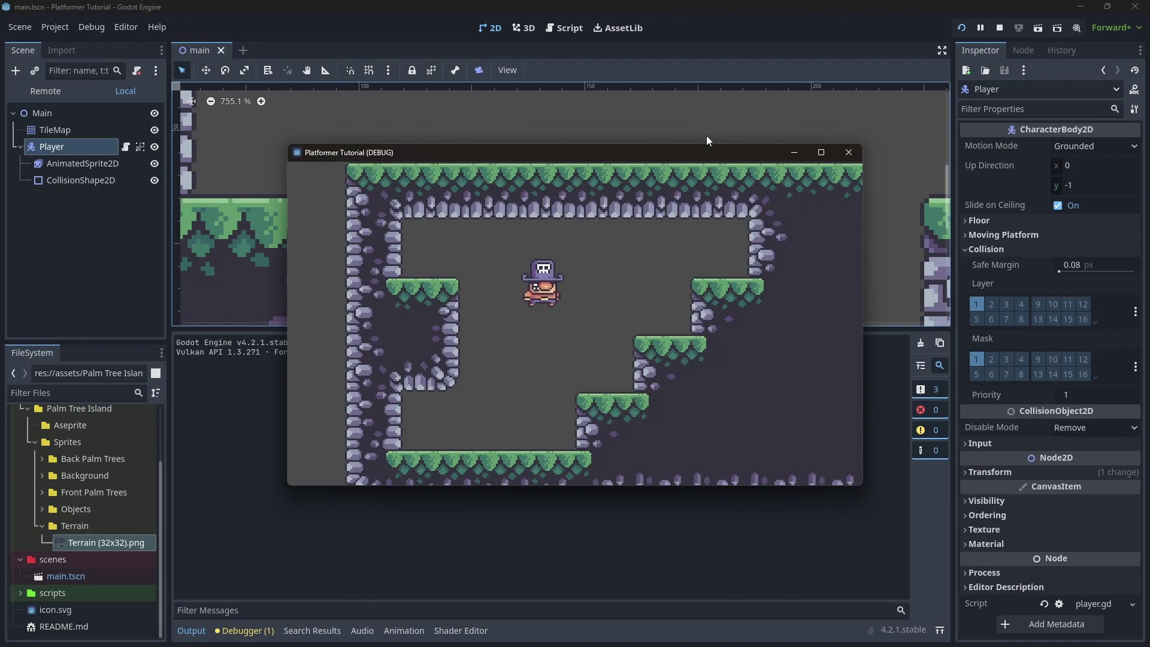
pyautogui.press('Left')
pyautogui.press('Left')
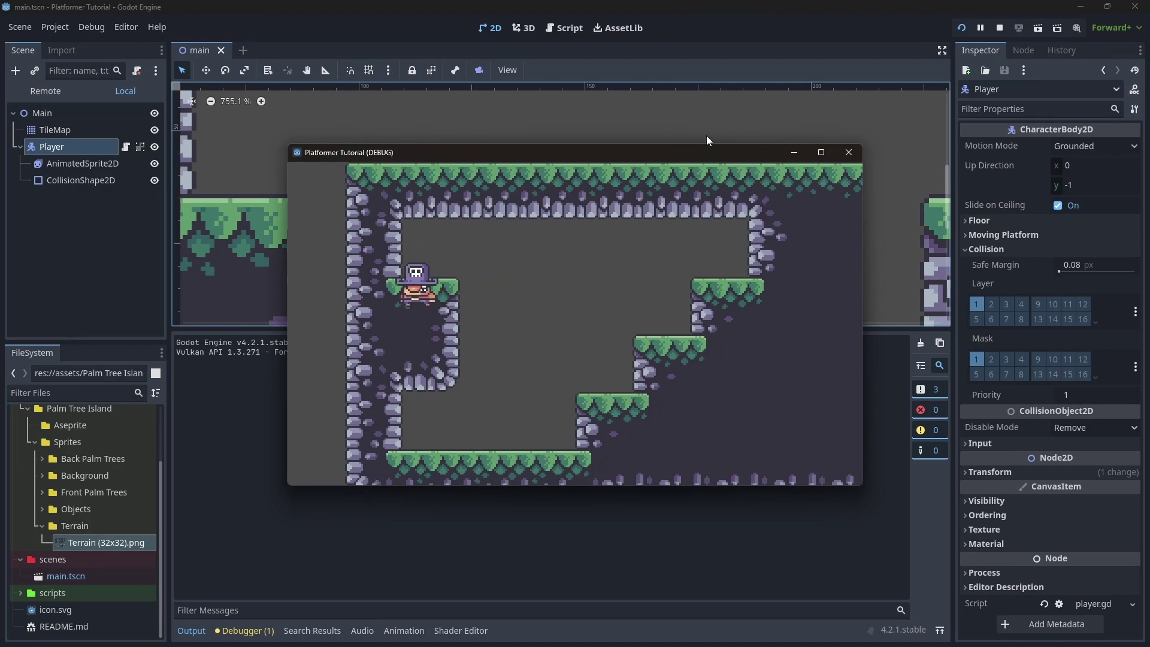
pyautogui.click(851, 152)
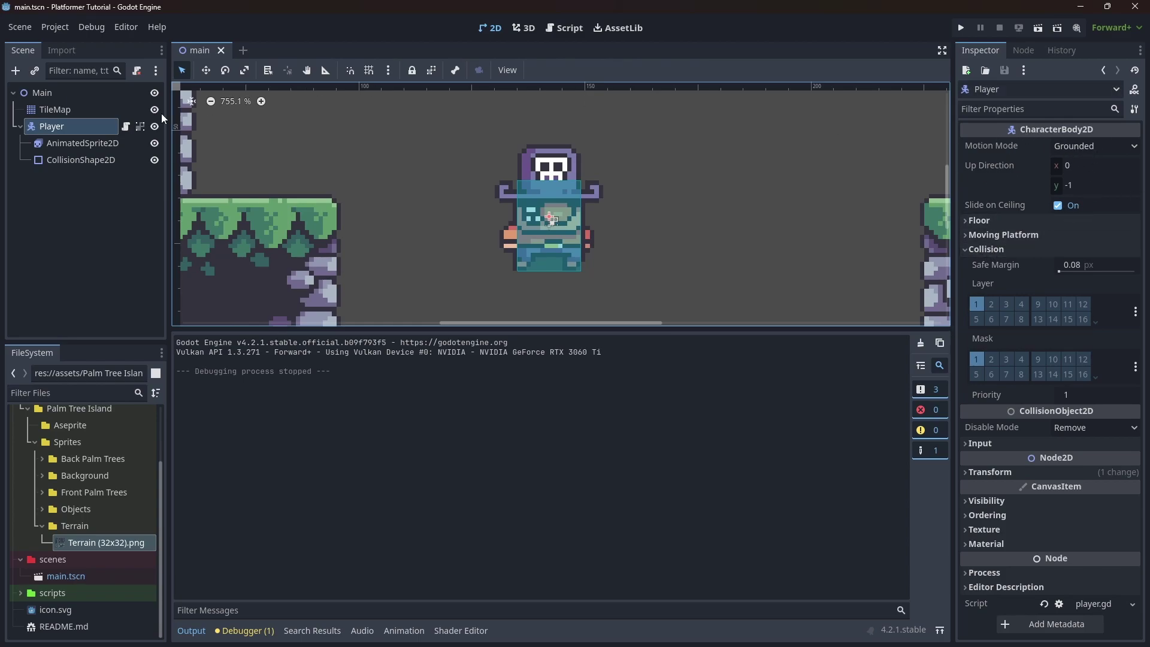
# Disable layer 1 in the Player's collision mask.
pyautogui.click(965, 251)
pyautogui.click(965, 250)
pyautogui.click(982, 361)
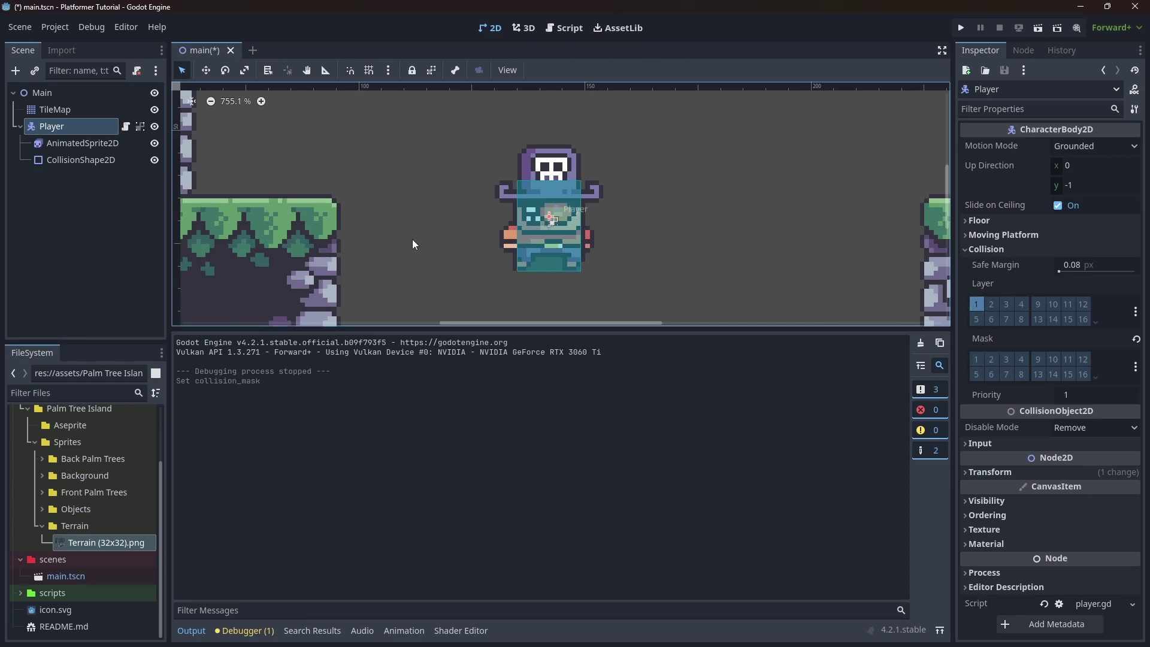
# Try enabling several layers in the Player's collision mask, including 2, 4, 5 and 7, and clear them all again.
pyautogui.click(997, 359)
pyautogui.click(1022, 360)
pyautogui.click(976, 374)
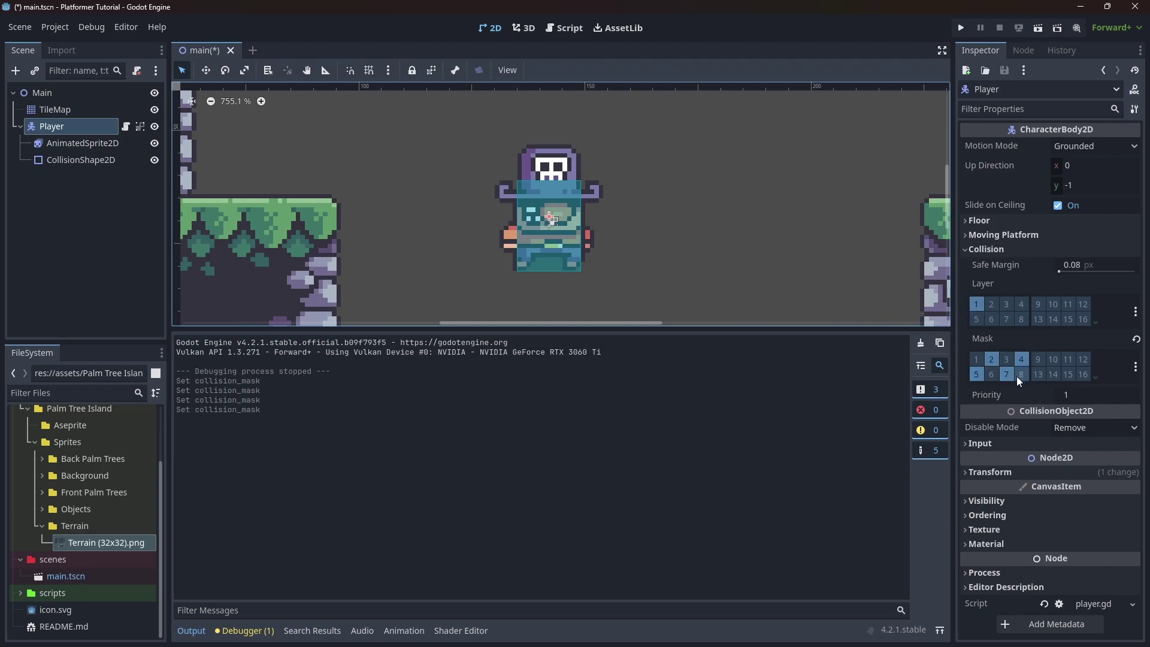
pyautogui.click(1009, 375)
pyautogui.click(1023, 360)
pyautogui.click(994, 358)
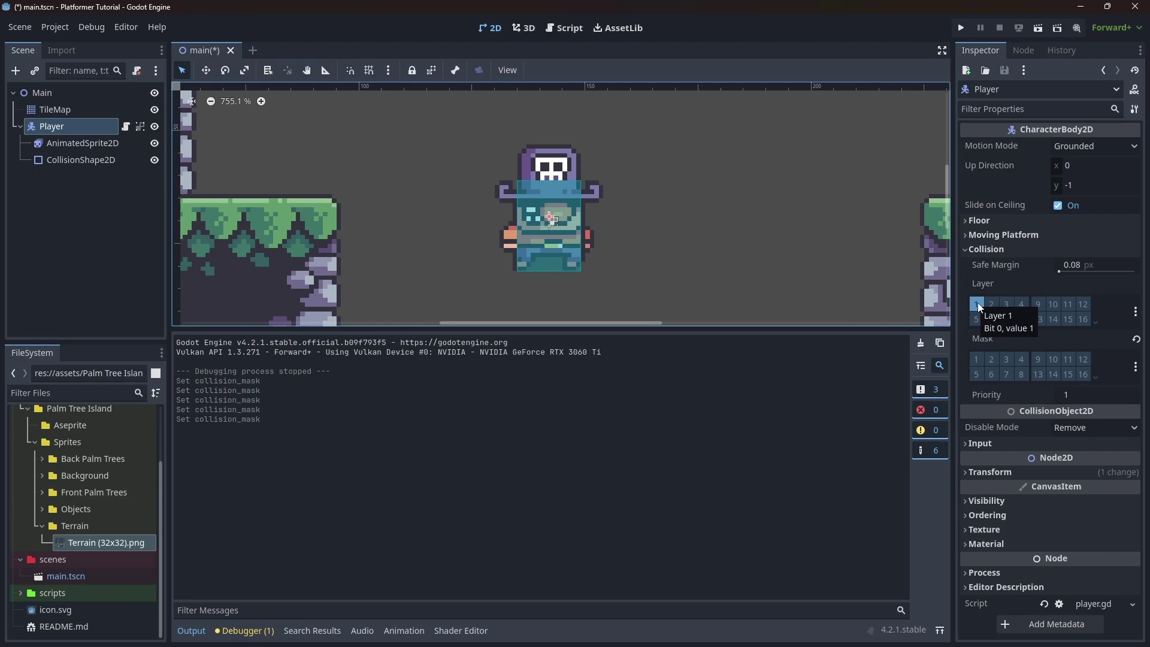
# Rename the Player's collision layer 1 to "player".
pyautogui.rightClick(977, 303)
pyautogui.click(987, 312)
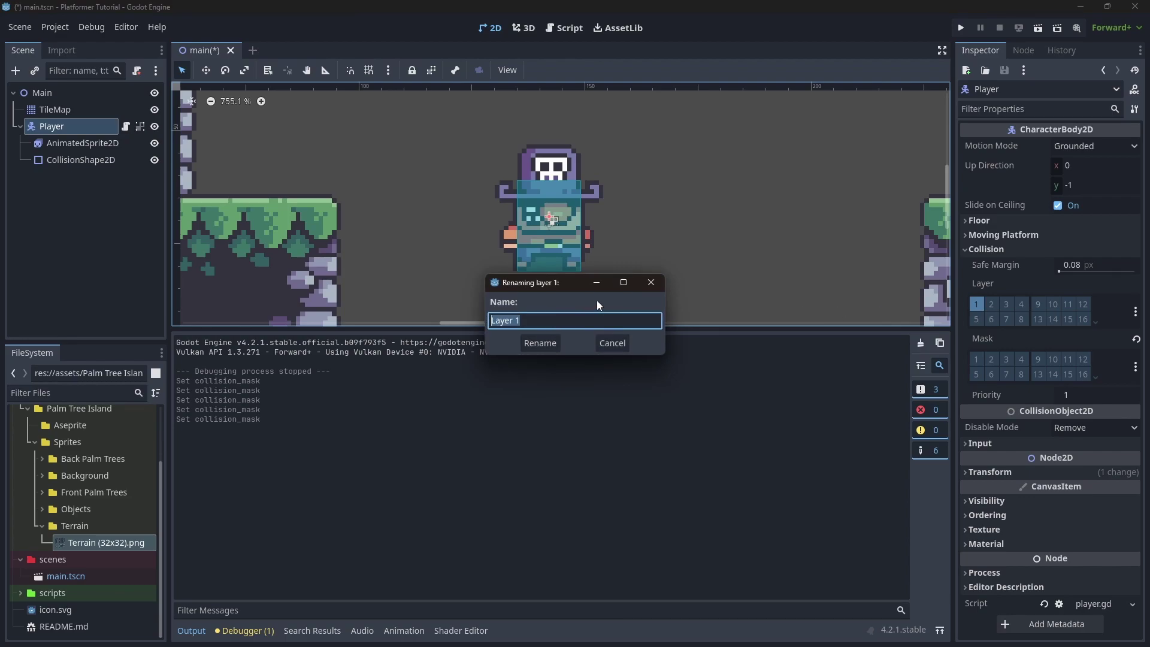
pyautogui.write('player')
pyautogui.click(552, 343)
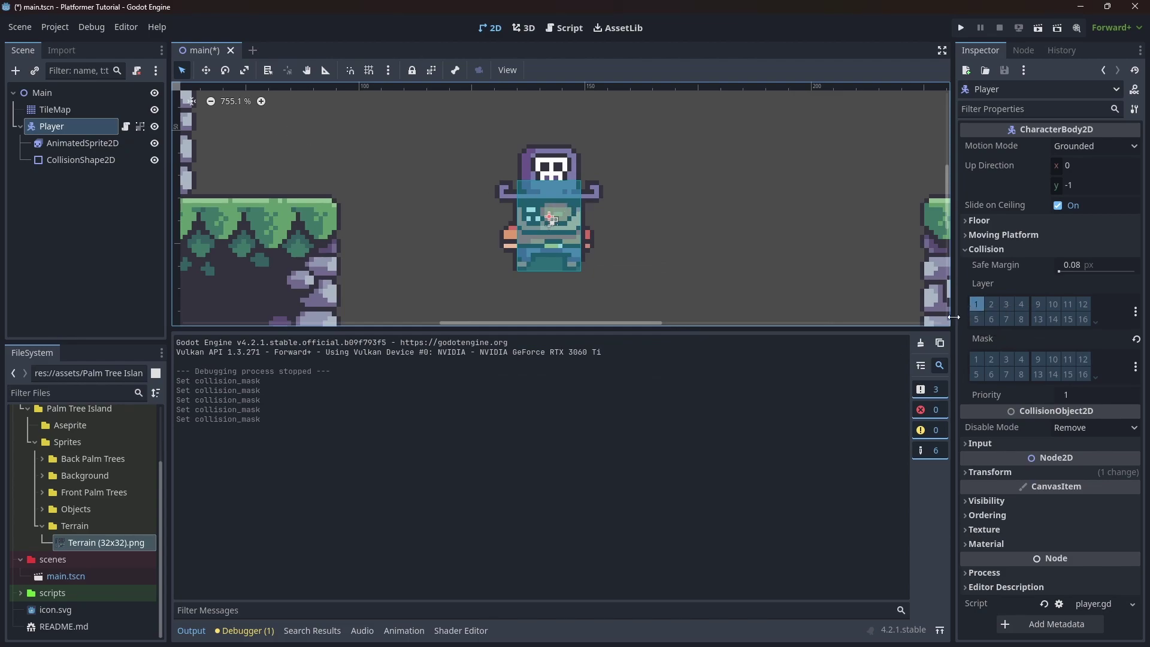
# Name 2D physics layer 2 "ground" in the project settings and enable layer 2 in the Player's collision mask.
pyautogui.click(52, 29)
pyautogui.click(67, 45)
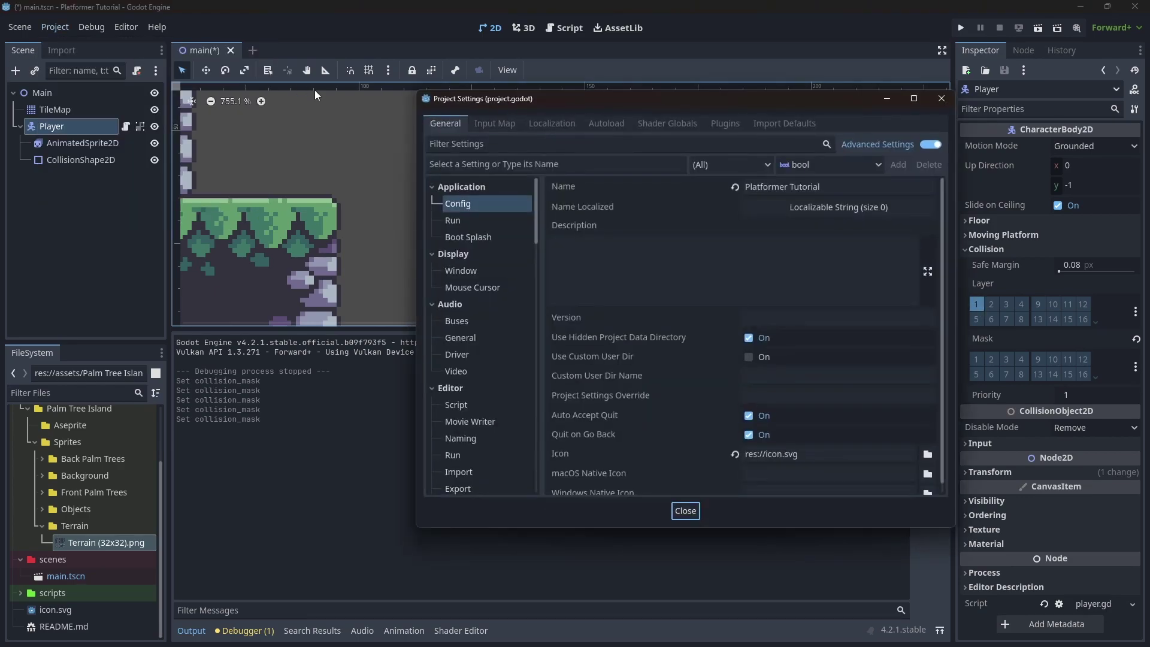
pyautogui.moveTo(547, 235); pyautogui.dragTo(531, 462)
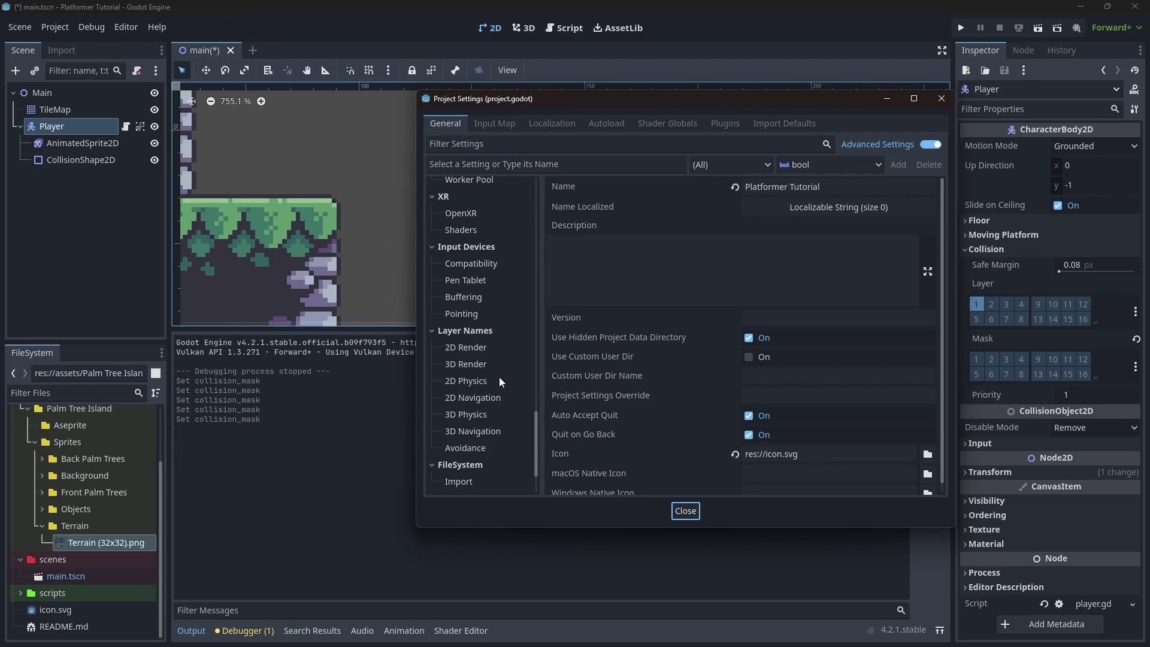
pyautogui.click(481, 381)
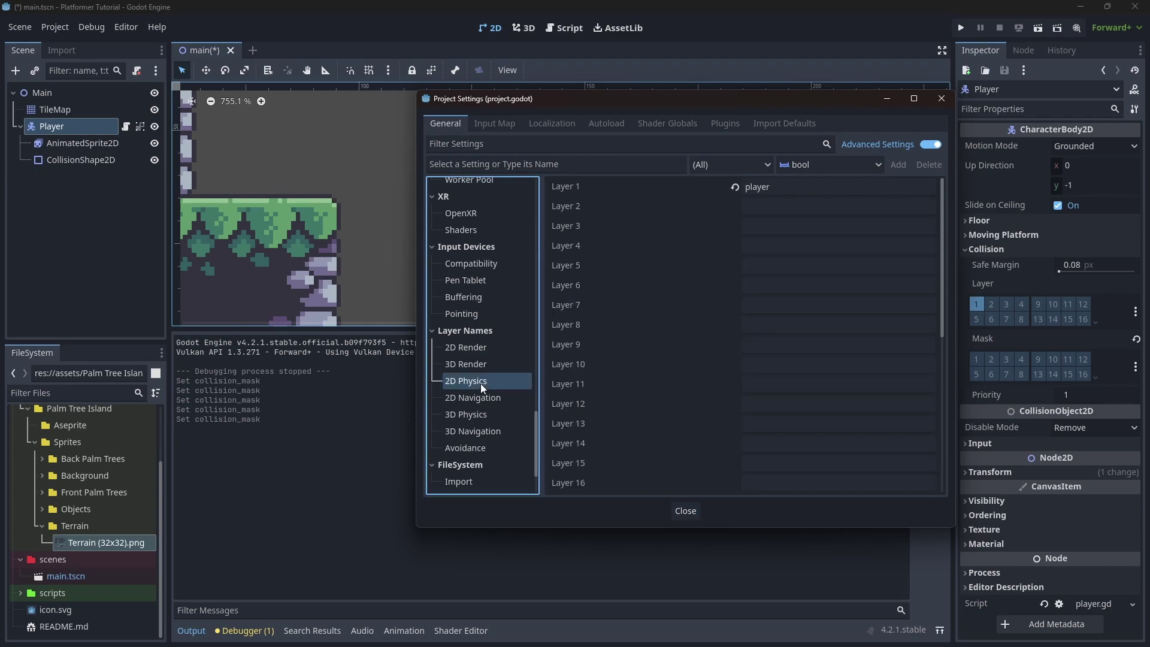
pyautogui.scroll(-5, 606, 315)
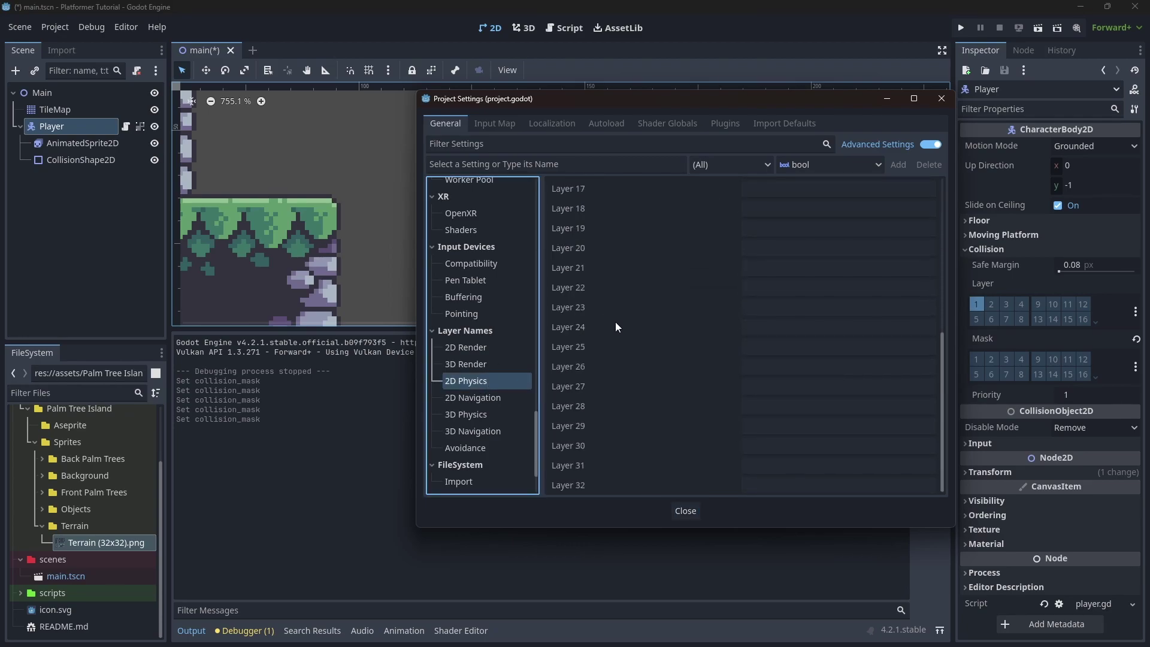
pyautogui.scroll(6, 616, 321)
pyautogui.click(752, 210)
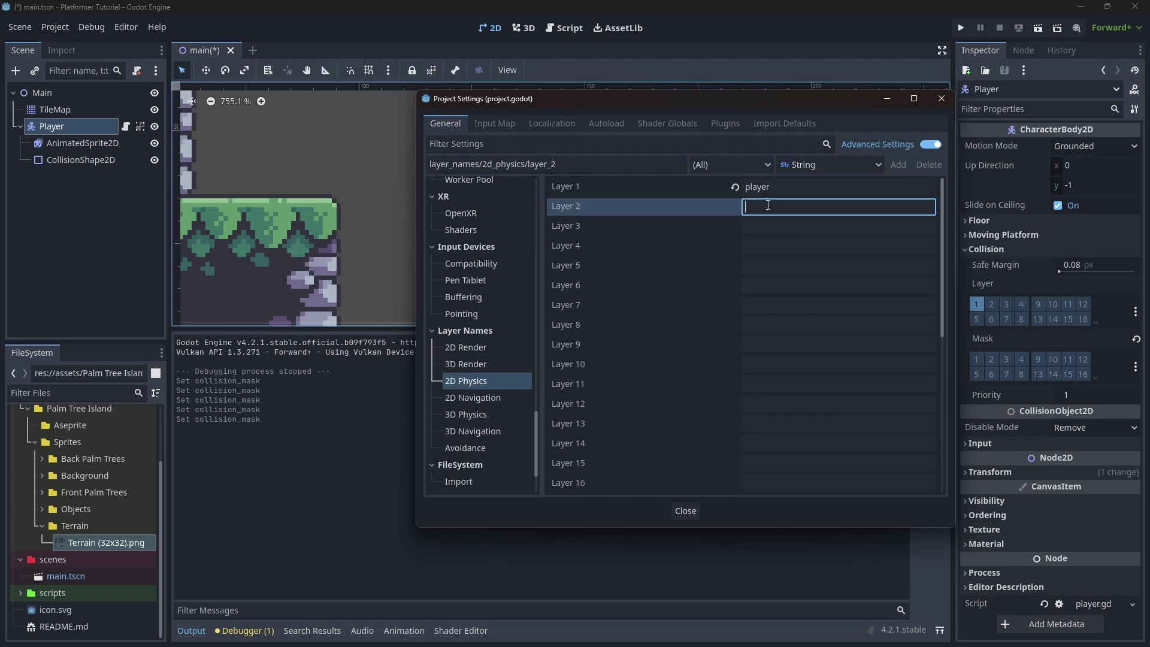
pyautogui.write('ground')
pyautogui.click(692, 512)
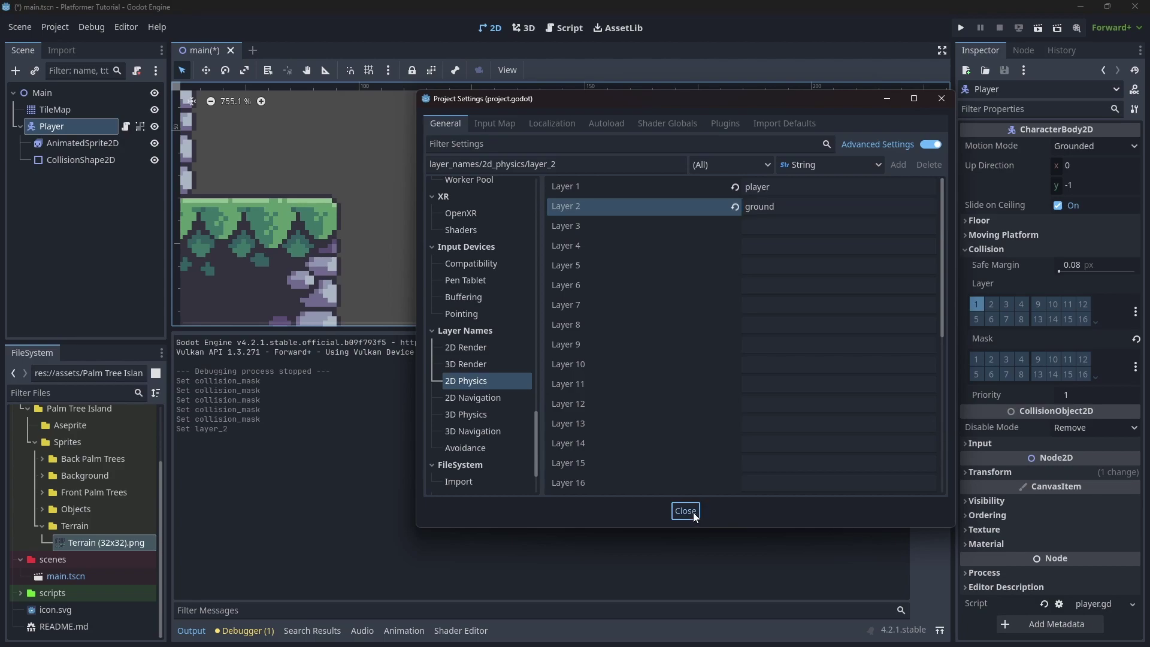
pyautogui.click(991, 361)
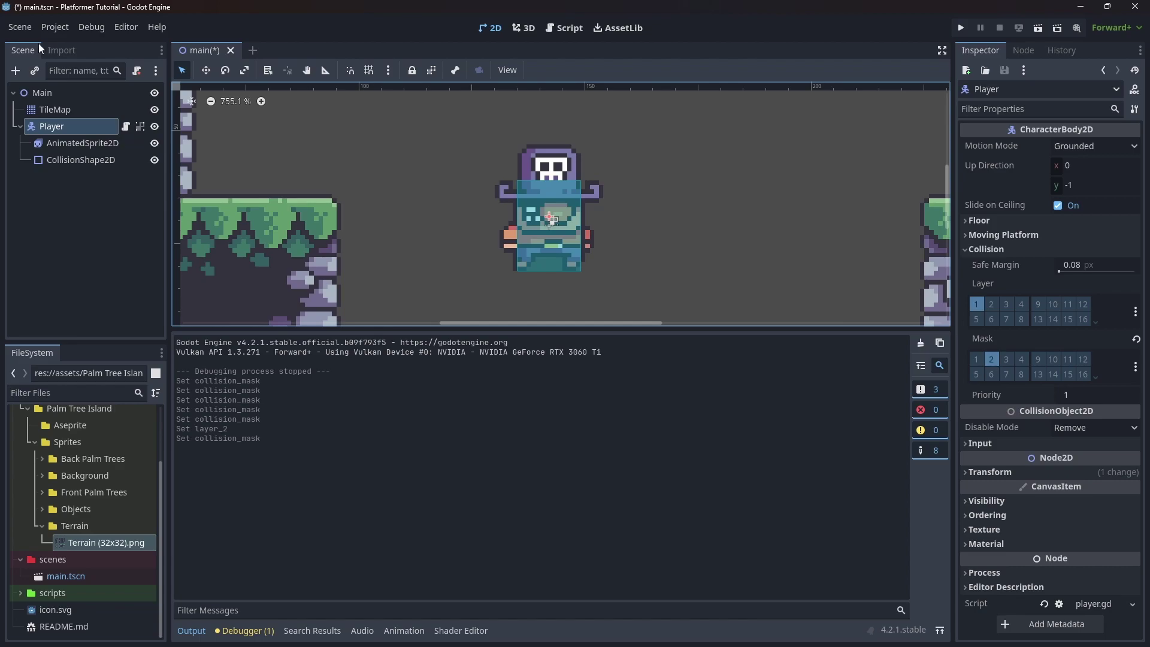
# Review the move_and_slide() call at the end of _physics_process in player.gd and reselect the Player node.
pyautogui.click(126, 126)
pyautogui.scroll(-3, 401, 277)
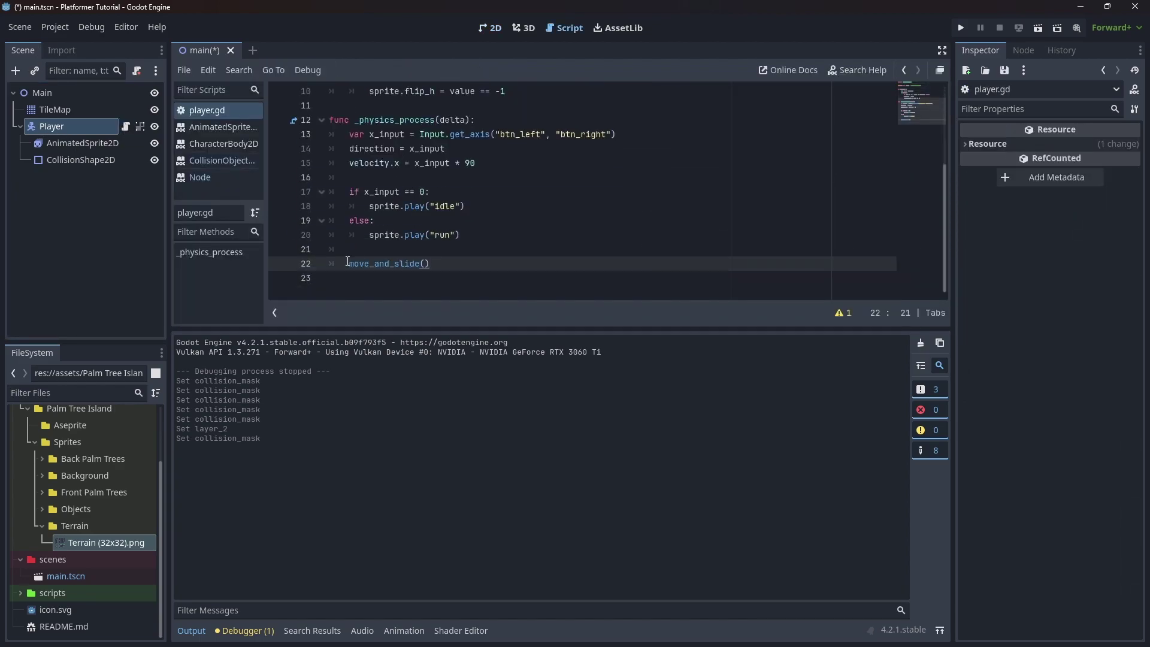
pyautogui.moveTo(348, 262); pyautogui.dragTo(441, 264)
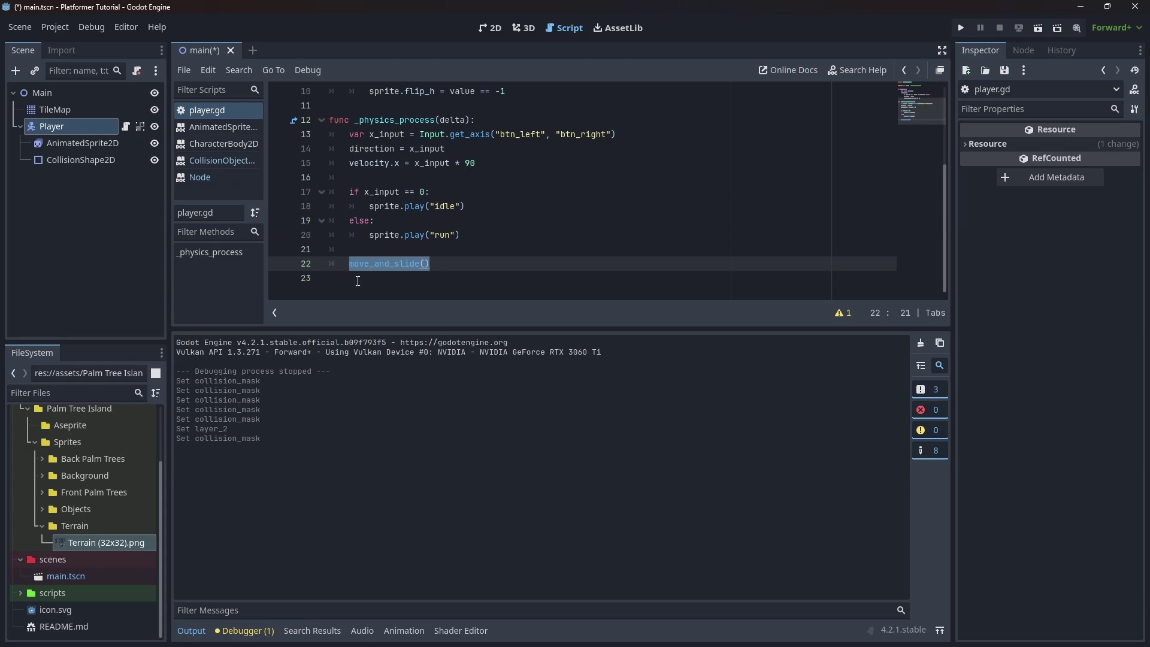
pyautogui.click(83, 126)
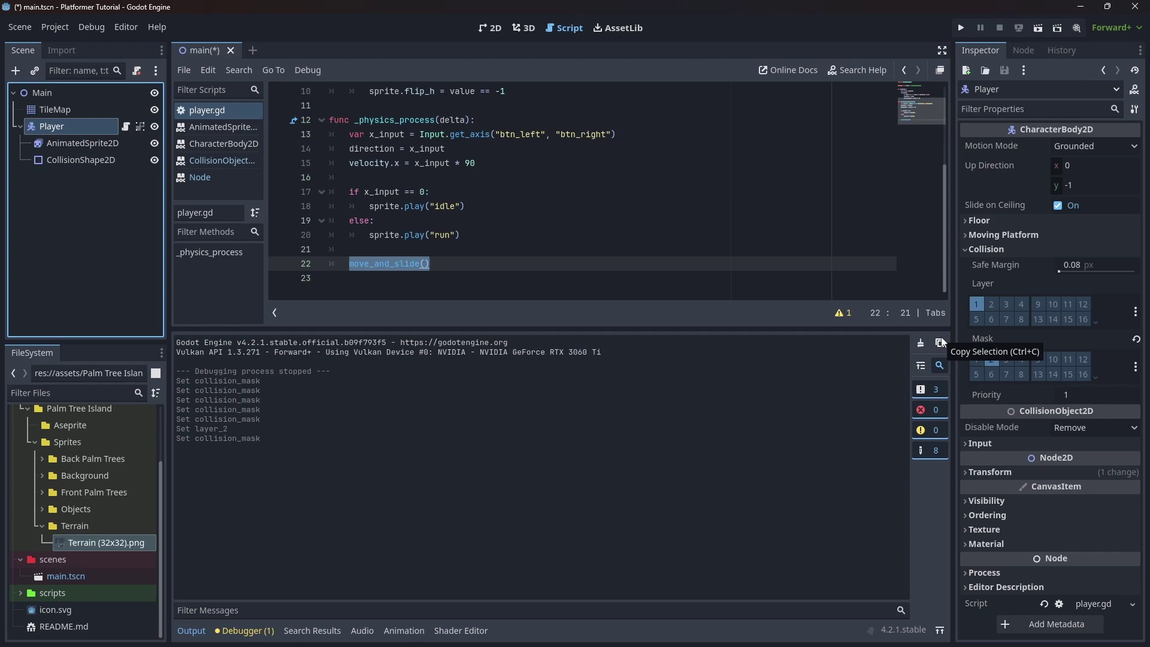
# Return to the 2D scene view and enable visible collision shapes for debugging.
pyautogui.click(489, 28)
pyautogui.scroll(-4, 648, 222)
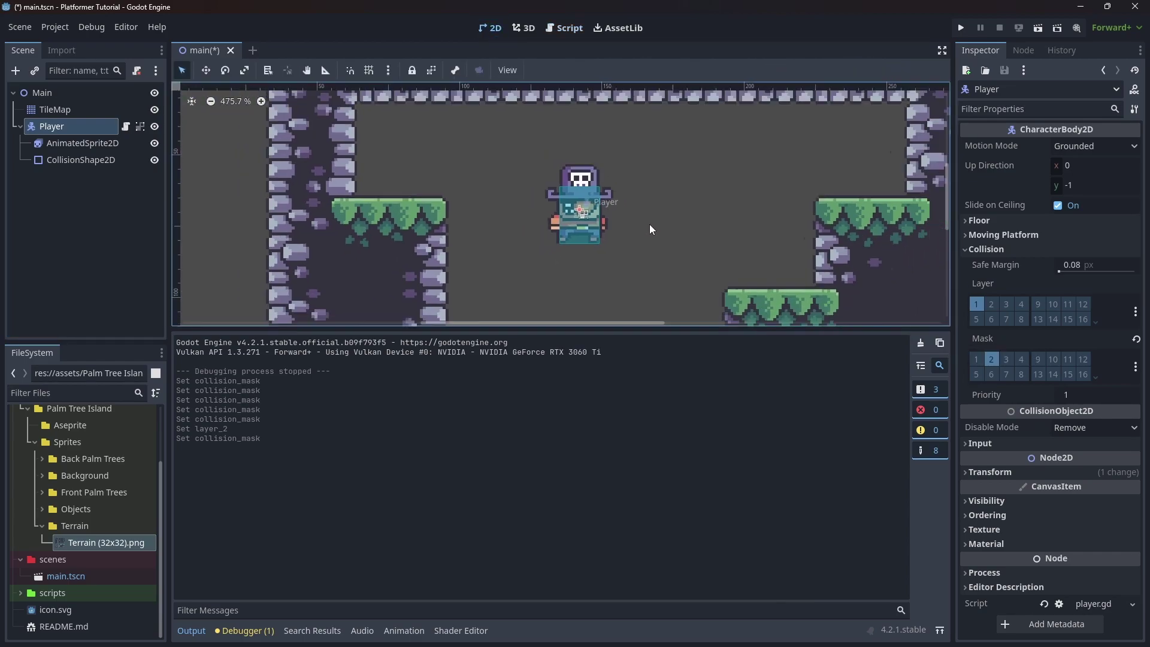
pyautogui.moveTo(691, 223); pyautogui.dragTo(641, 196, button='middle')
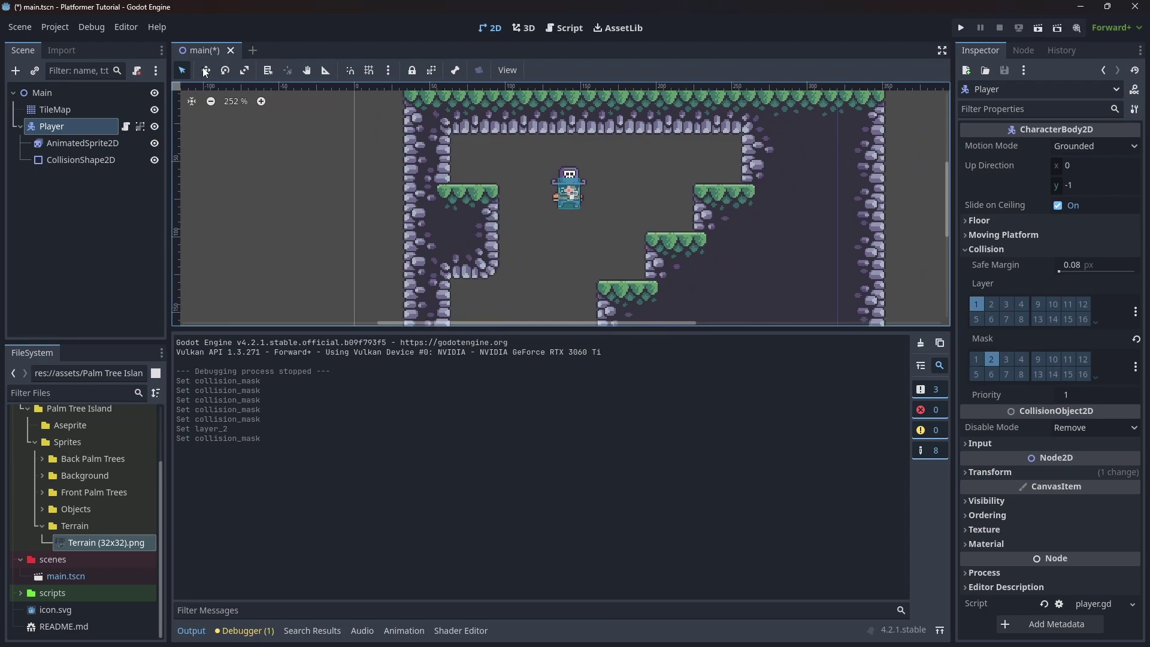
pyautogui.click(91, 28)
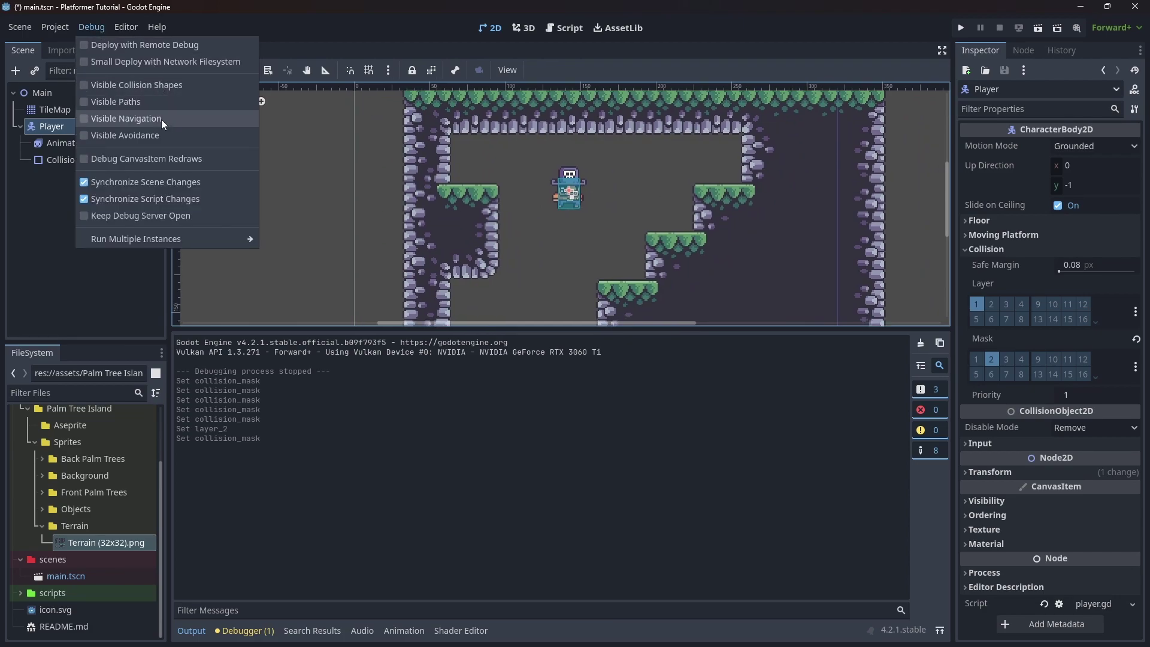
pyautogui.click(151, 87)
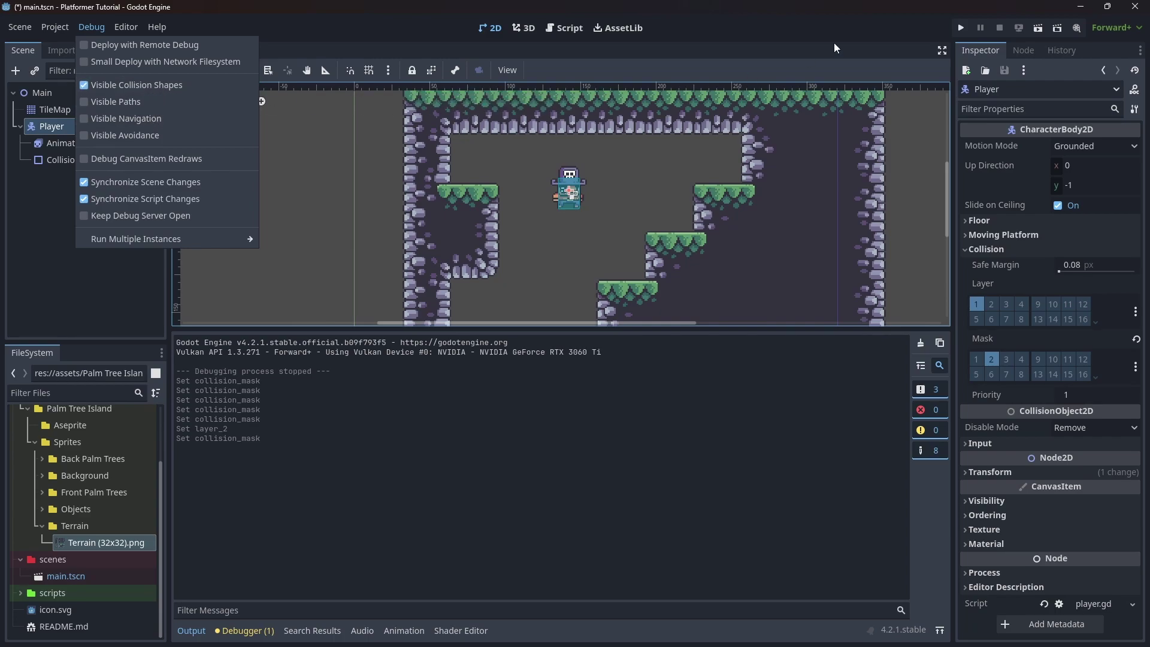
# Run the project with visible collision shapes, move the player left, and close the game window.
pyautogui.click(965, 29)
pyautogui.click(962, 27)
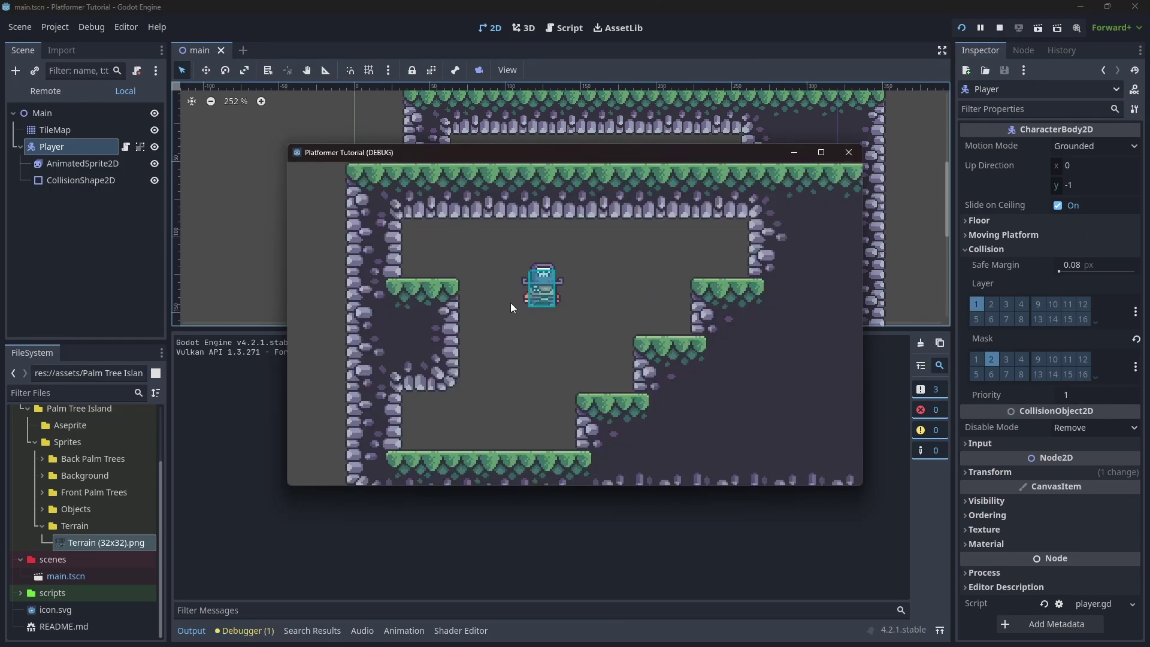
pyautogui.press('Left')
pyautogui.click(857, 153)
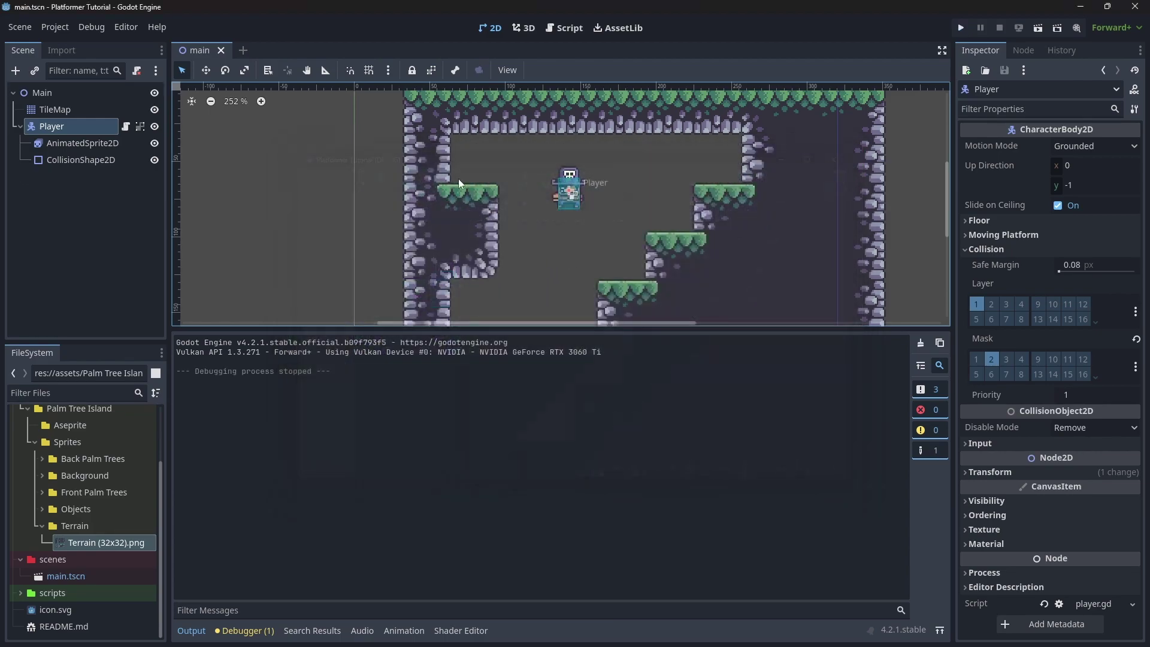
# Add a physics layer to the TileMap's tile set, with only collision layer 2 enabled and the collision mask cleared.
pyautogui.click(52, 110)
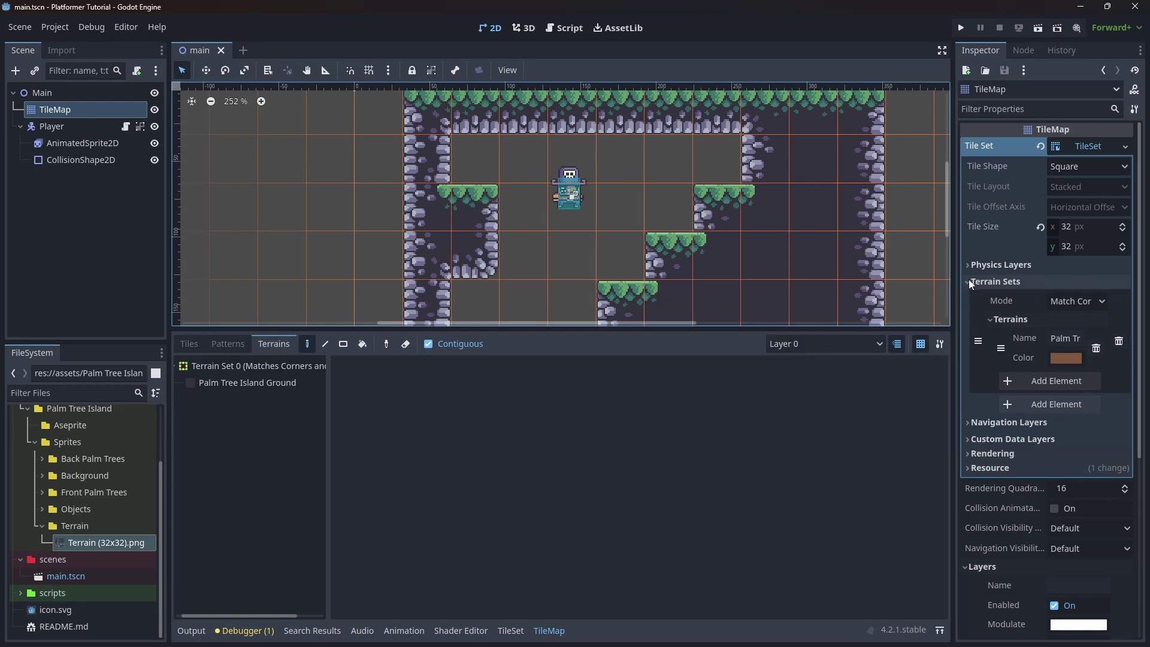
pyautogui.click(970, 282)
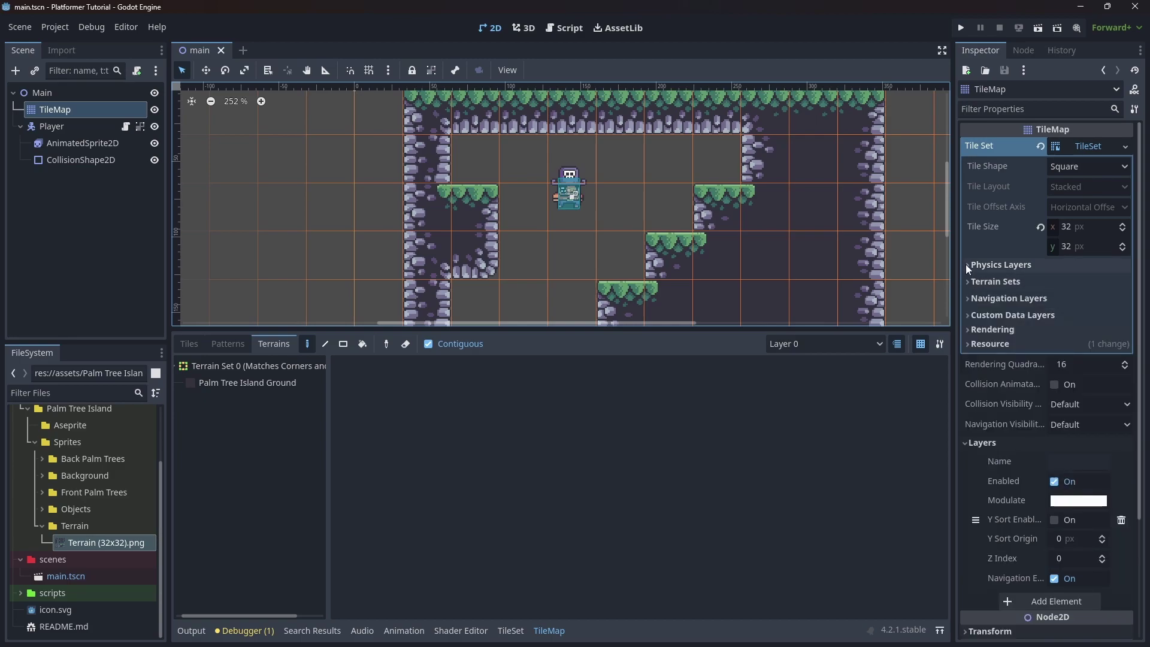
pyautogui.click(969, 265)
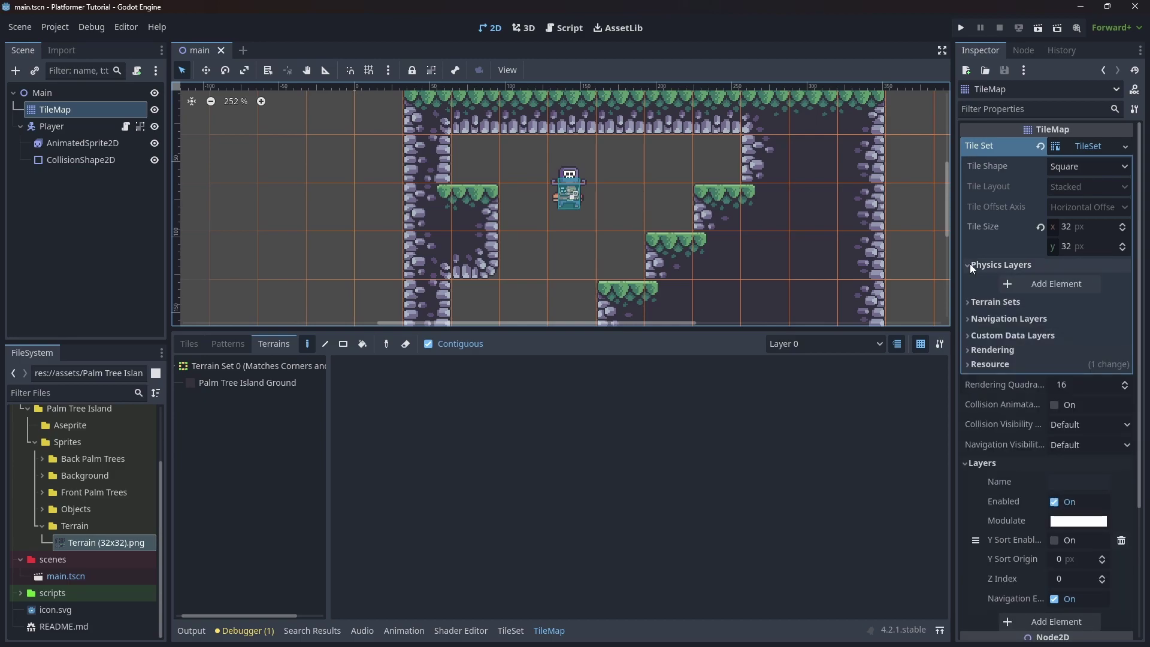
pyautogui.click(1032, 286)
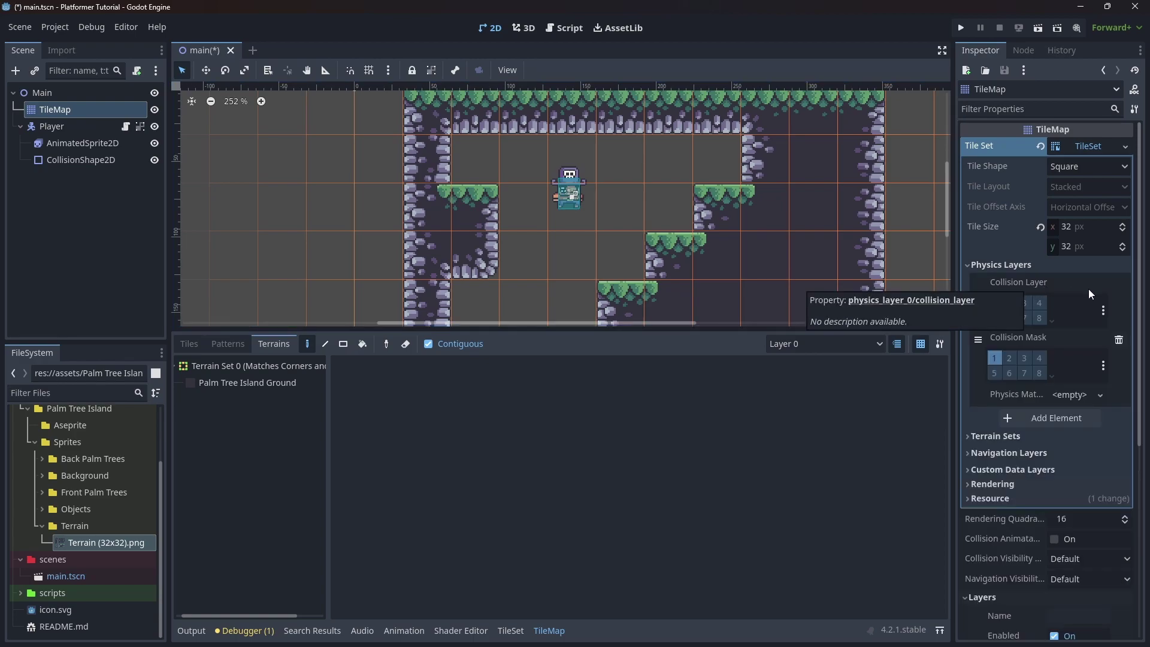
pyautogui.click(993, 358)
pyautogui.click(1009, 304)
# Set the TileSet editor to paint Physics Layer 0 on Terrain (32x32).png using the full-square collision polygon.
pyautogui.click(514, 632)
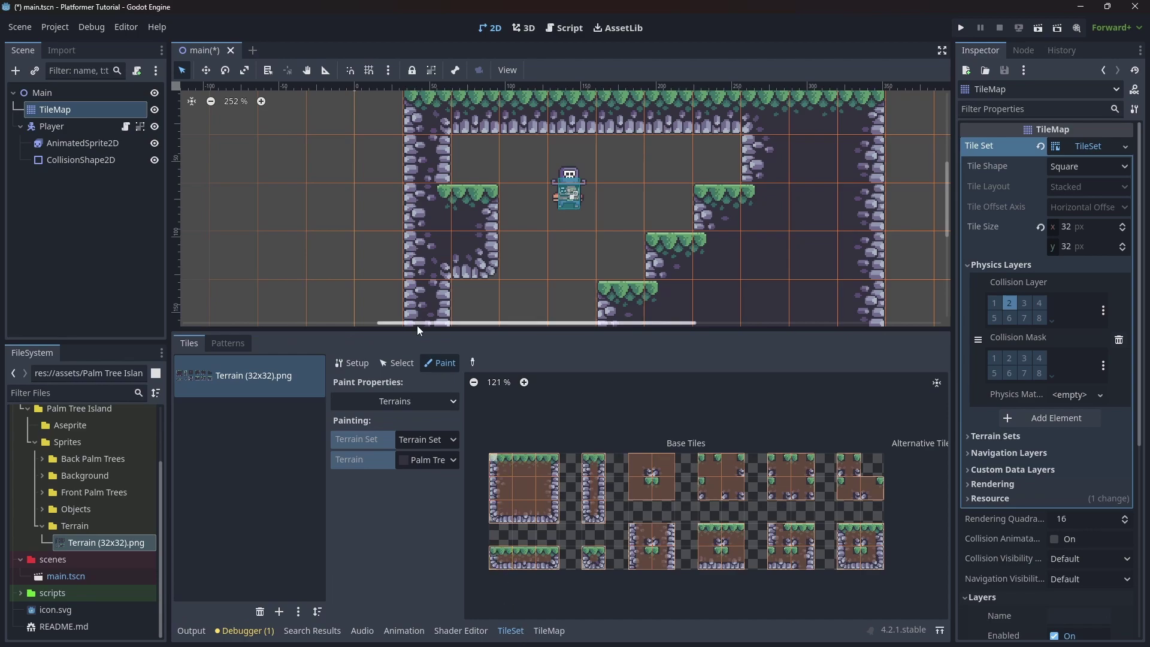
pyautogui.click(444, 365)
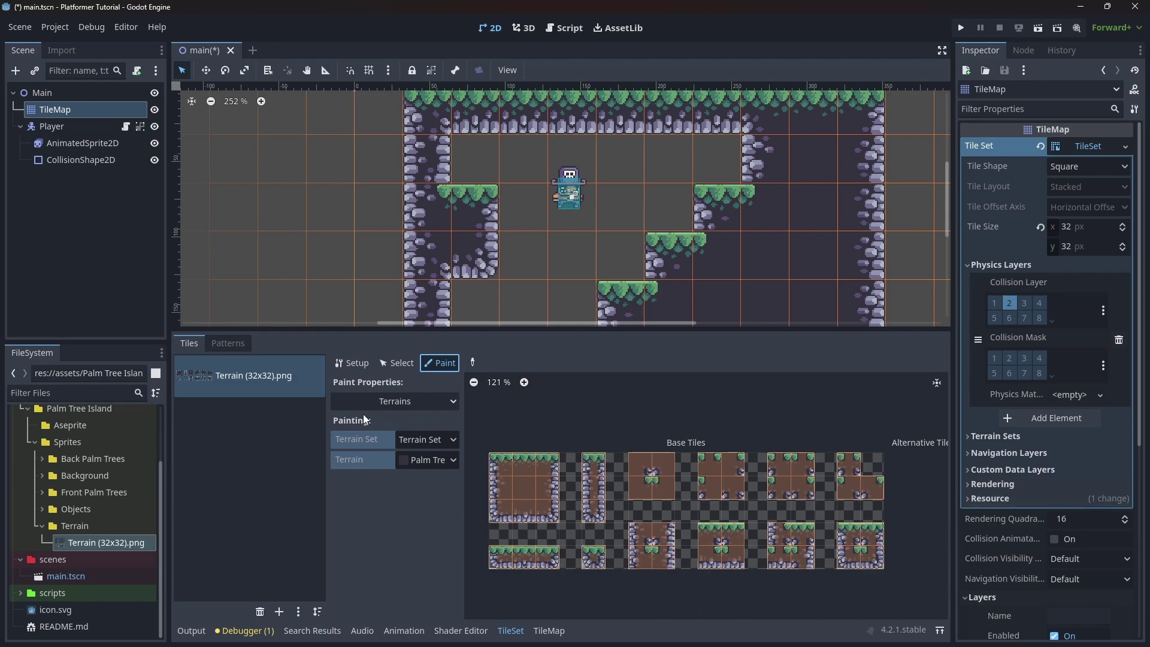
pyautogui.click(415, 404)
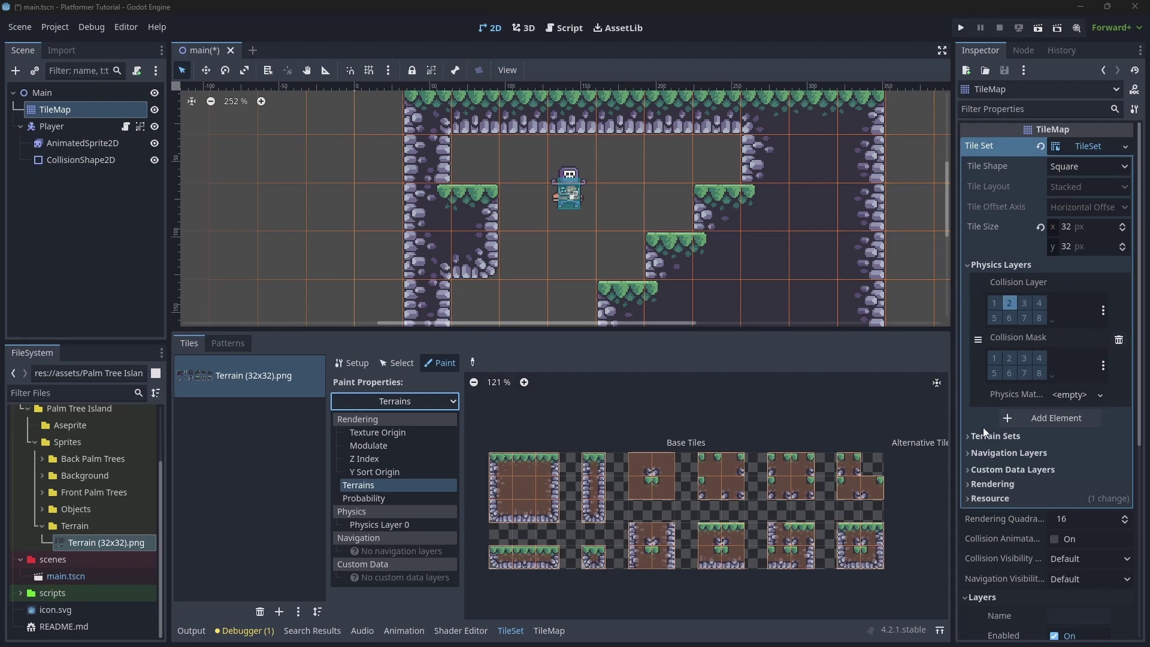
pyautogui.click(378, 526)
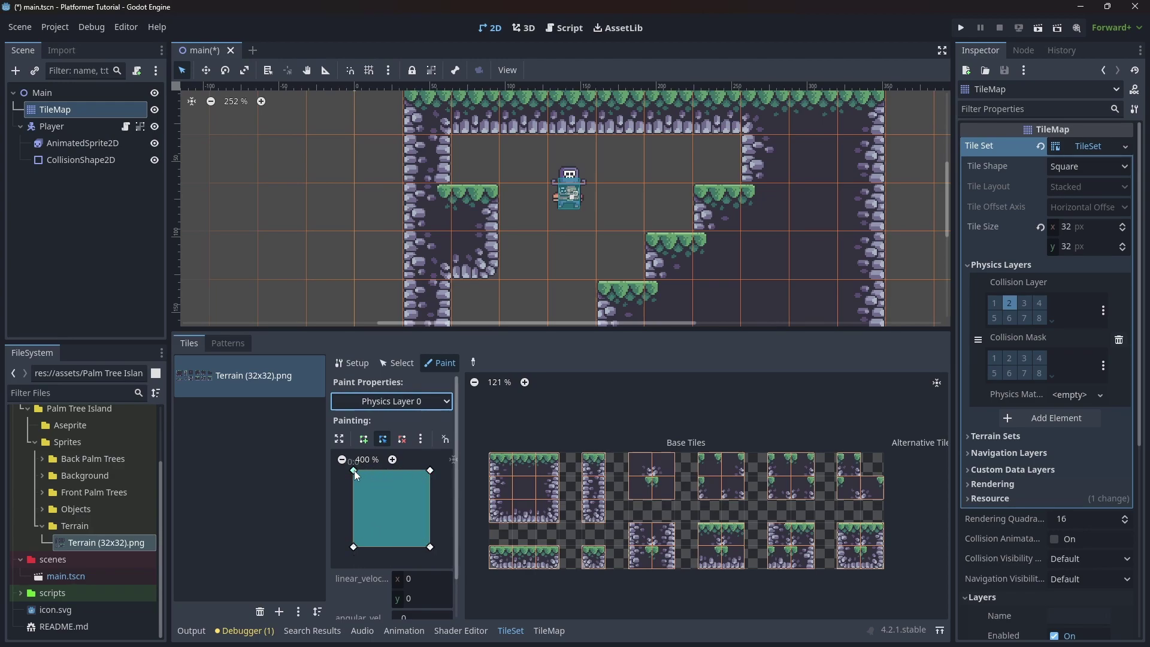
pyautogui.click(391, 470)
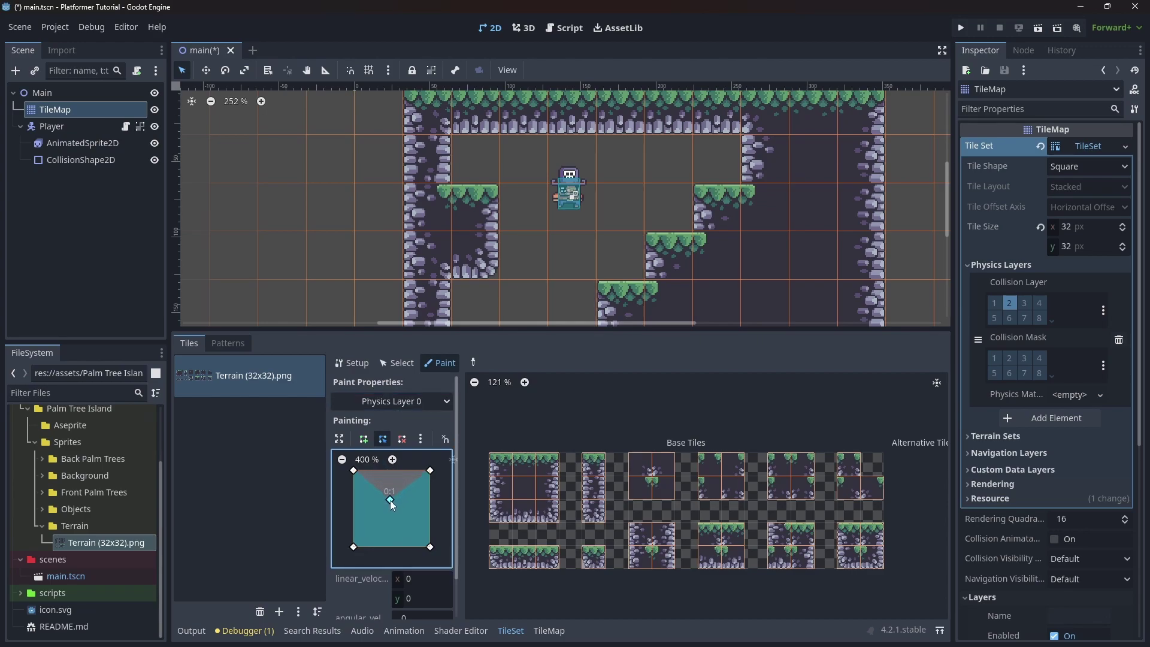
pyautogui.moveTo(390, 486); pyautogui.dragTo(390, 472)
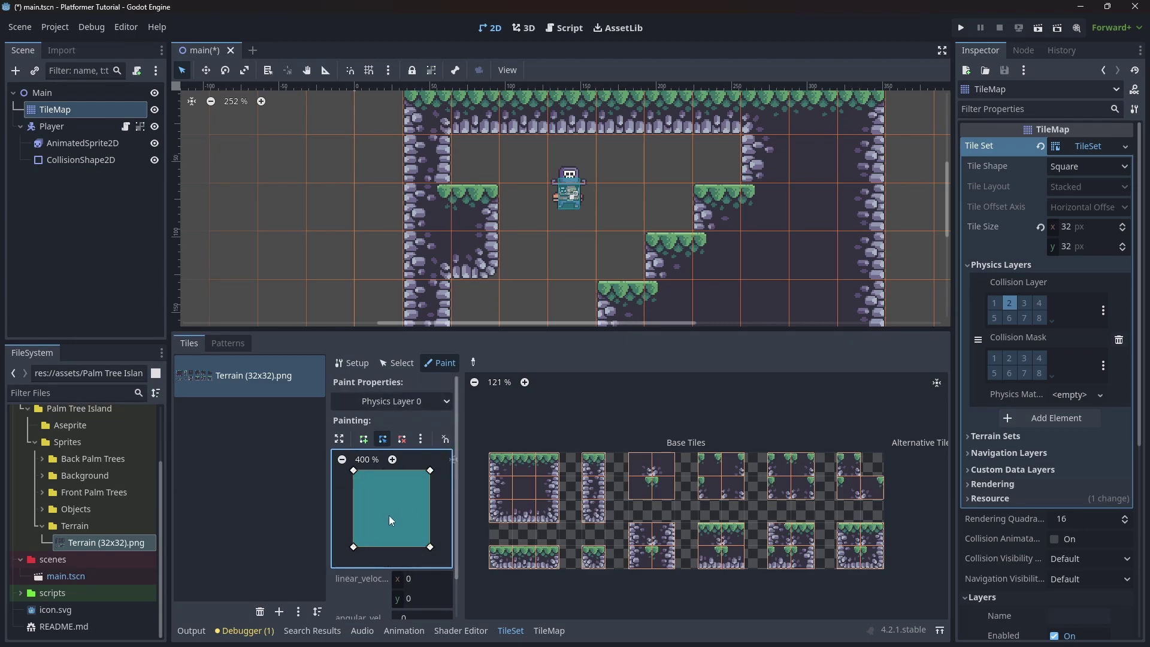
# Paint full-tile collision onto the three top-row tiles of the large 3x3 terrain block.
pyautogui.click(435, 364)
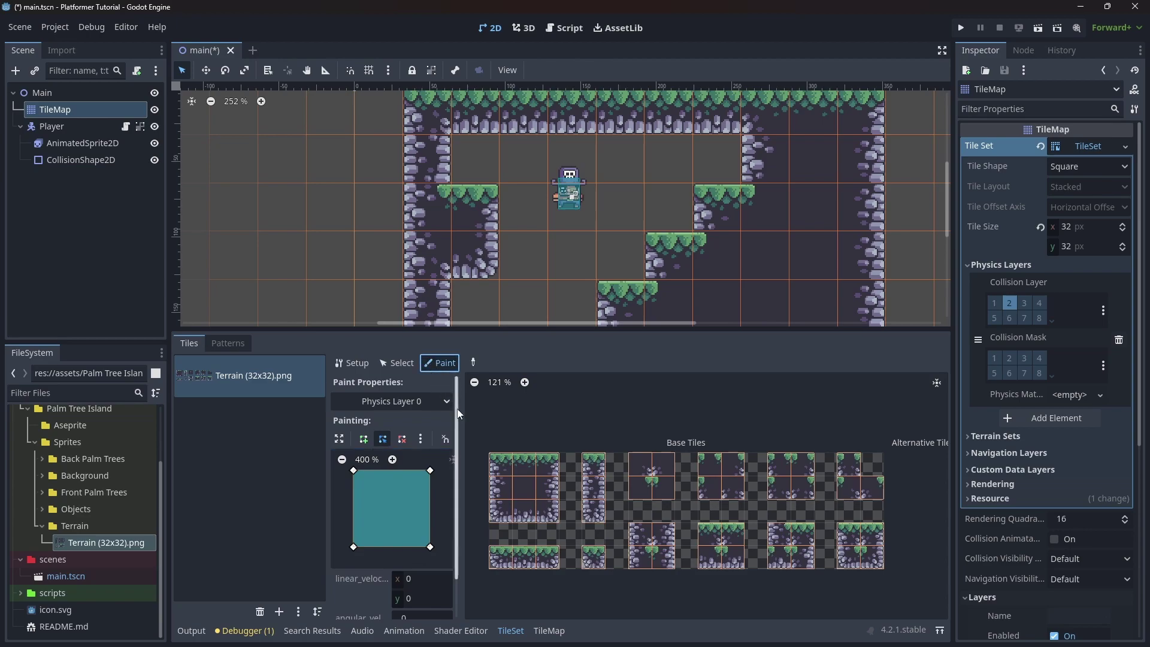
pyautogui.scroll(2, 500, 469)
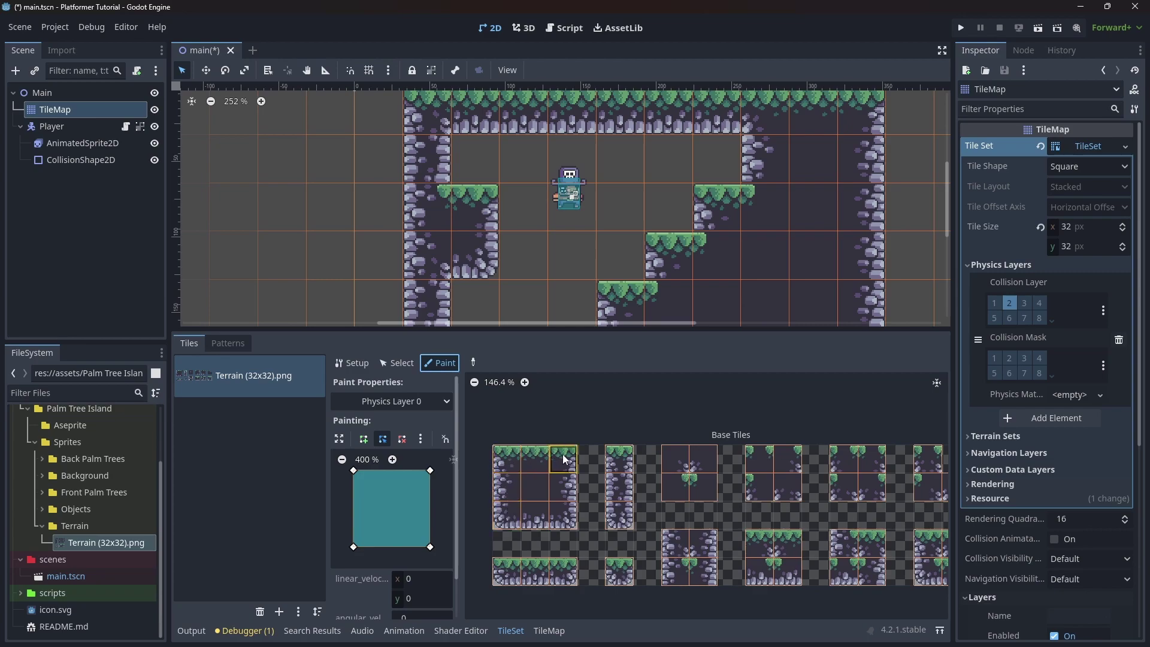
pyautogui.click(508, 462)
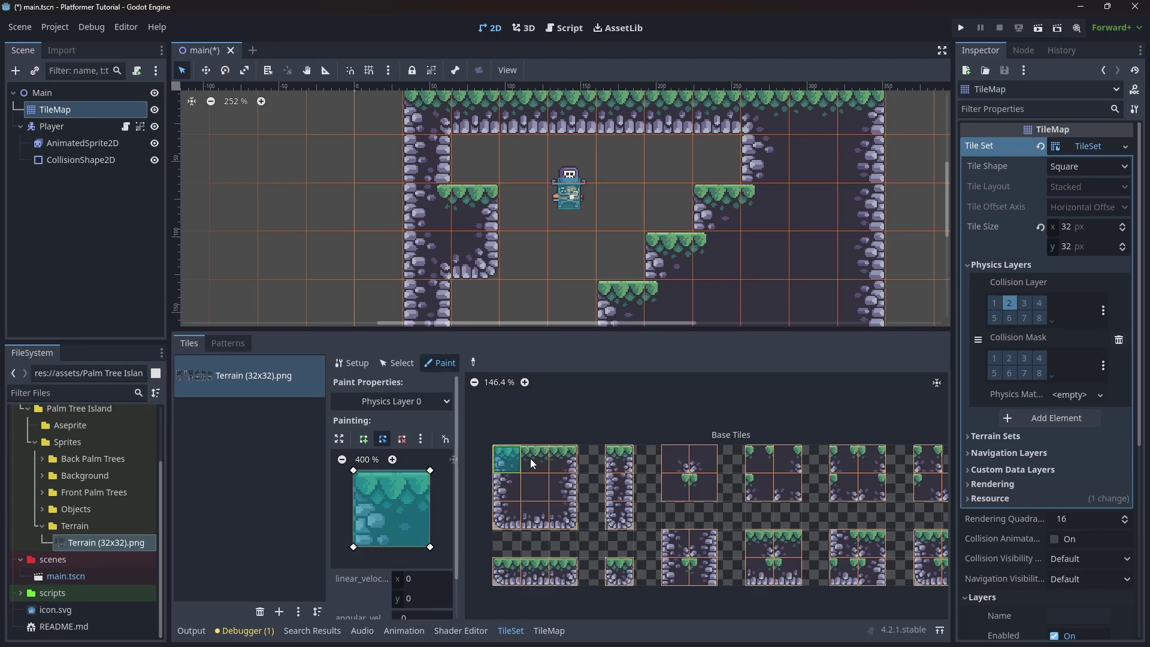
pyautogui.click(532, 461)
pyautogui.click(564, 460)
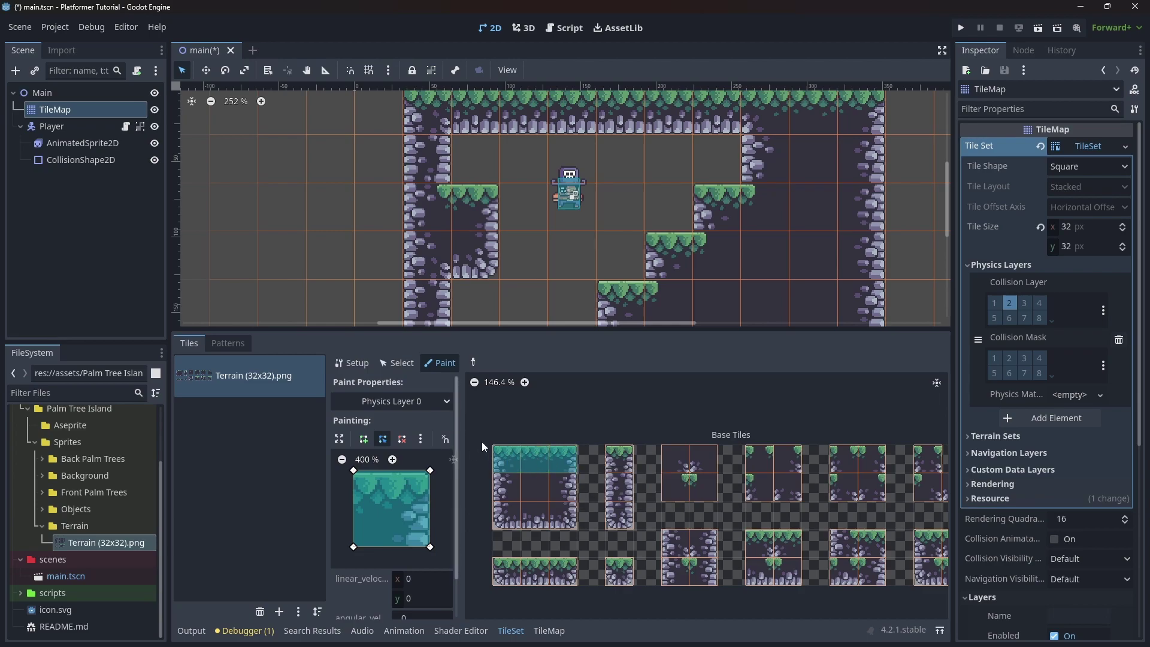
# Try painting collision on the 3x3 block's centre tile, erase it with a cleared polygon, and restore the default tile shape.
pyautogui.click(499, 382)
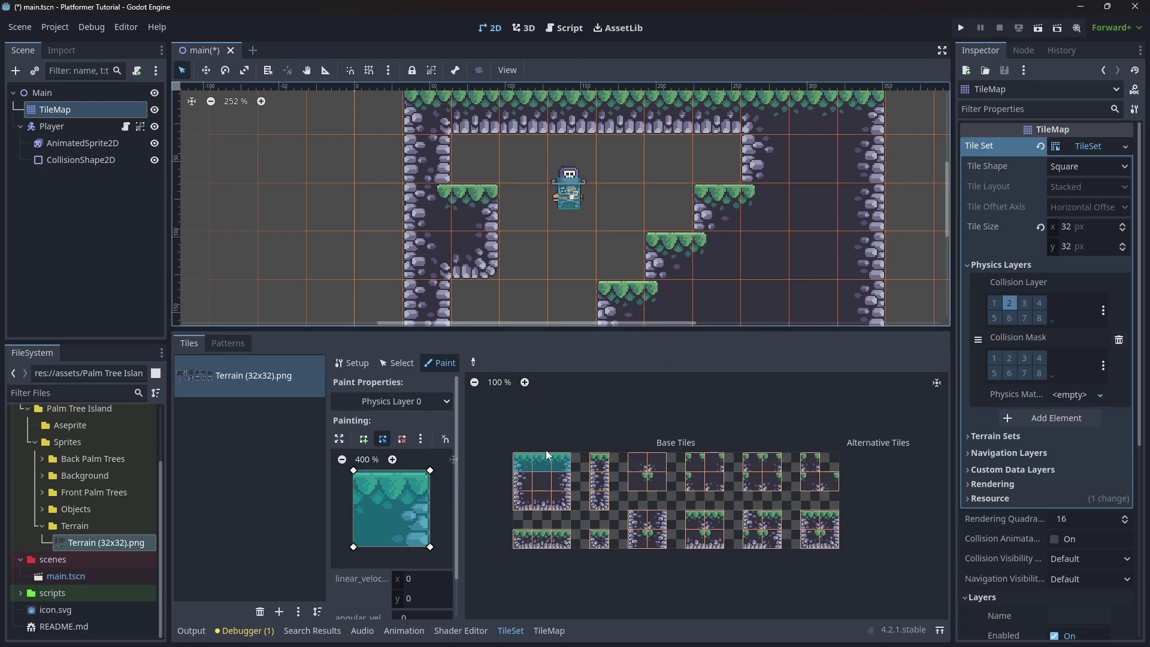
pyautogui.click(545, 488)
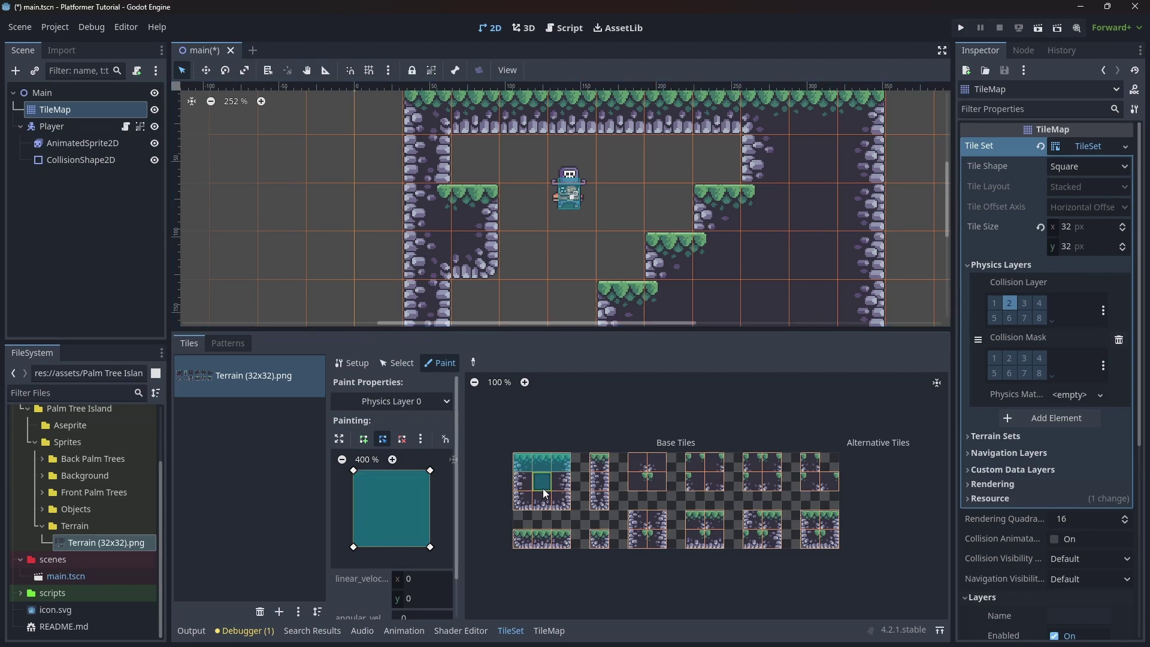
pyautogui.click(420, 439)
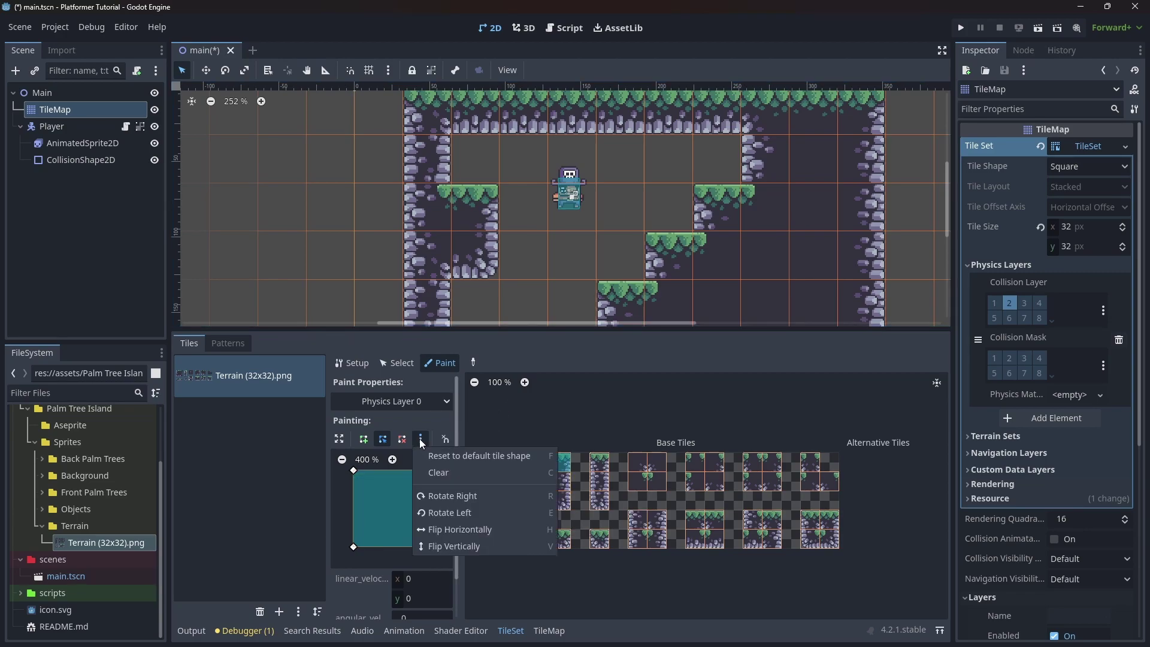
pyautogui.click(448, 473)
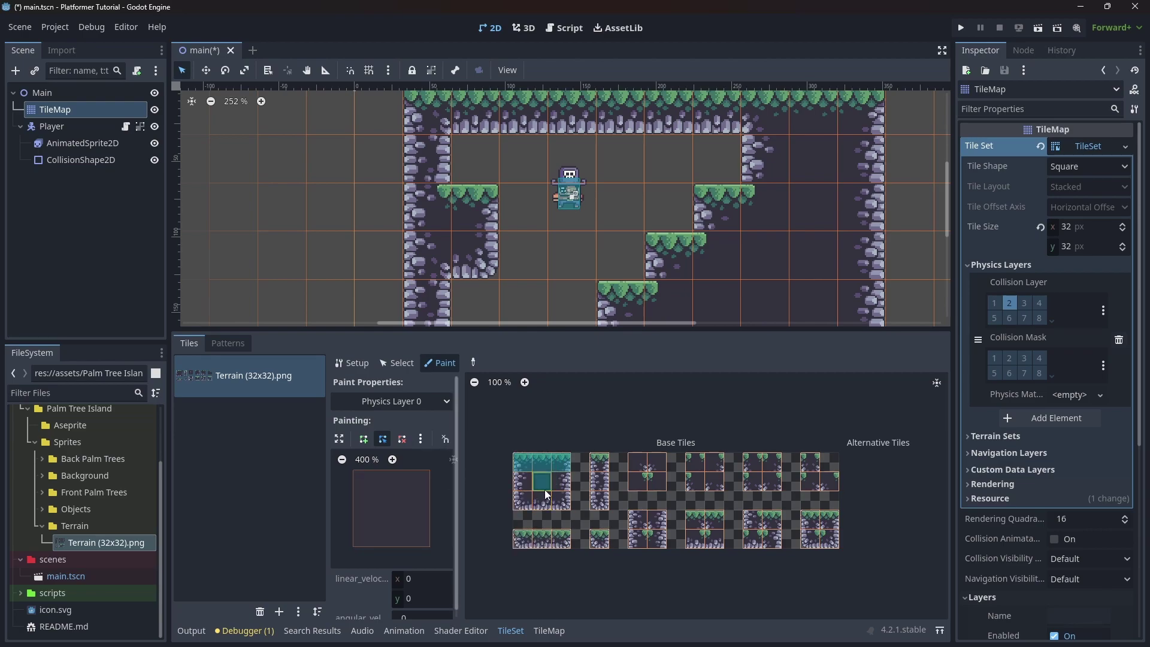
pyautogui.click(546, 492)
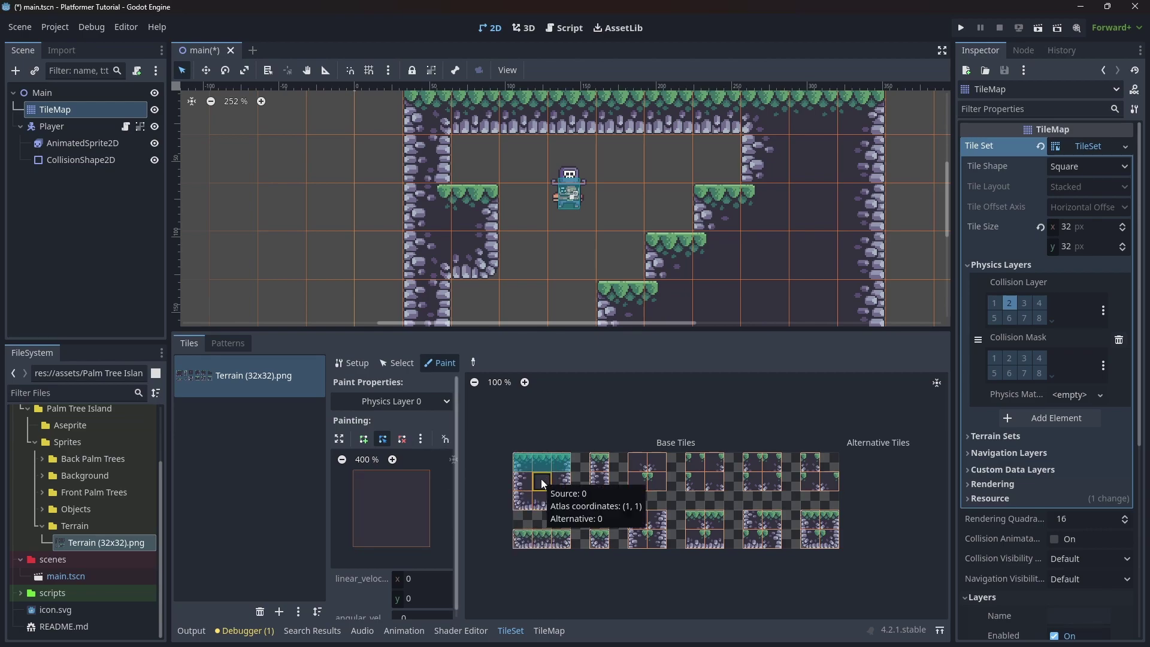
pyautogui.press('f')
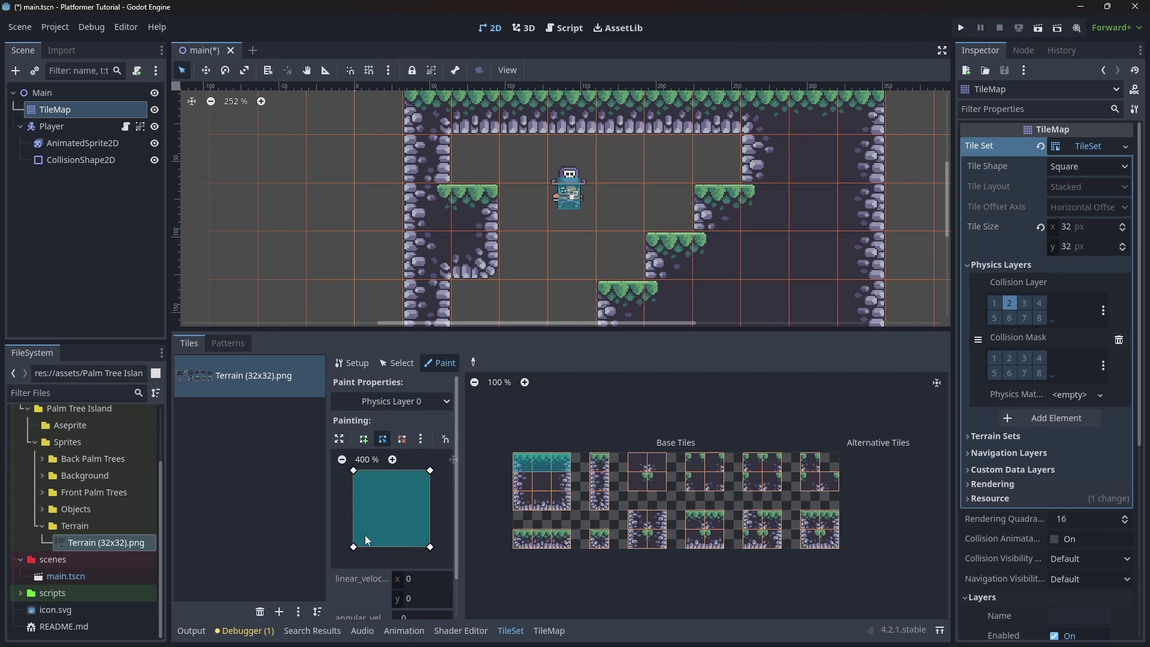
# Paint full-tile collision onto the remaining side and bottom tiles of the 3x3 block, leaving its centre tile empty.
pyautogui.click(526, 484)
pyautogui.click(526, 502)
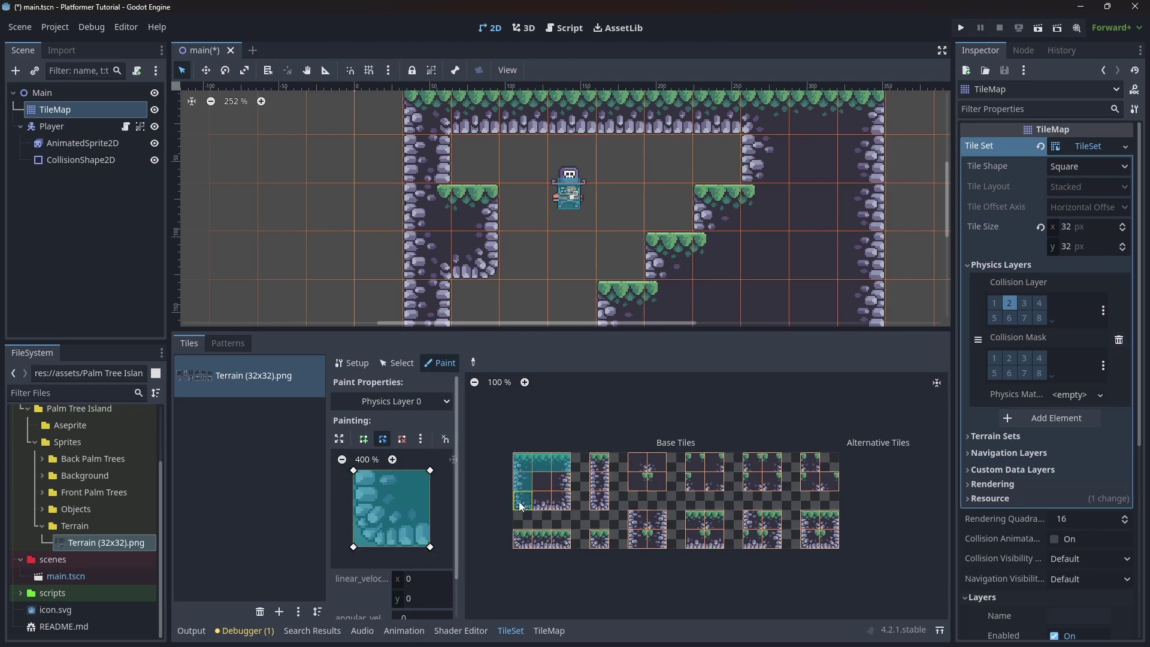
pyautogui.click(542, 504)
pyautogui.click(565, 505)
pyautogui.click(561, 483)
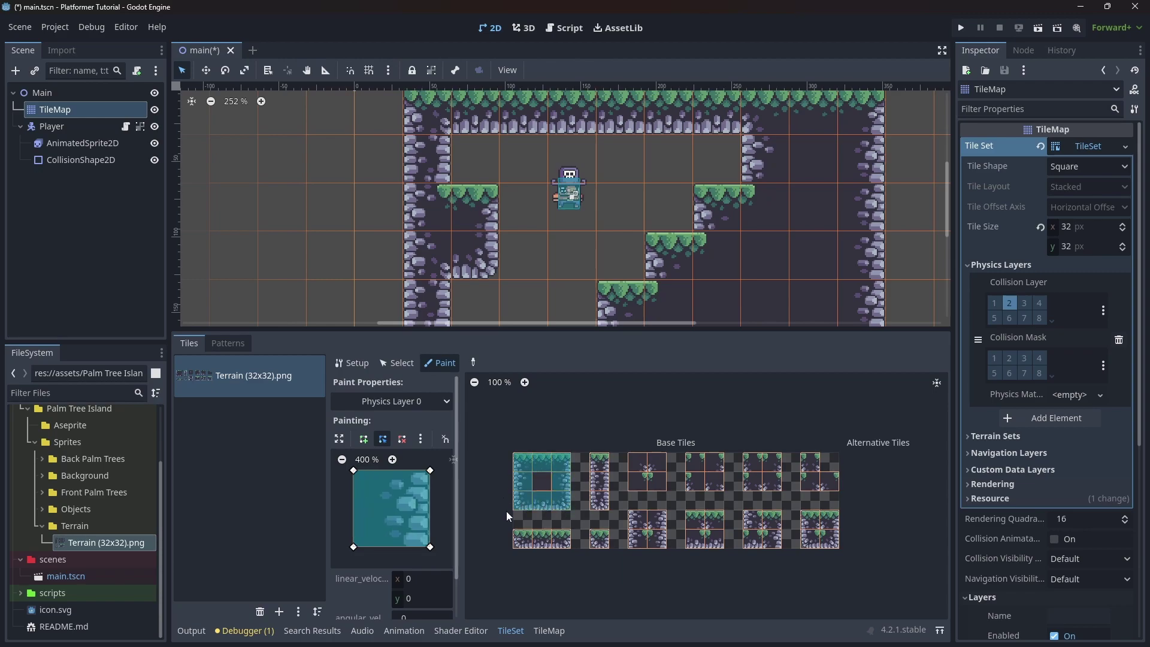
# Paint full-tile collision onto the narrow column, the bottom strip, the single tile and the four lower 2x2 terrain blocks.
pyautogui.click(600, 463)
pyautogui.click(601, 482)
pyautogui.moveTo(600, 478)
pyautogui.mouseDown()
pyautogui.moveTo(584, 540)
pyautogui.moveTo(638, 524)
pyautogui.moveTo(750, 544)
pyautogui.moveTo(811, 522)
pyautogui.mouseUp()
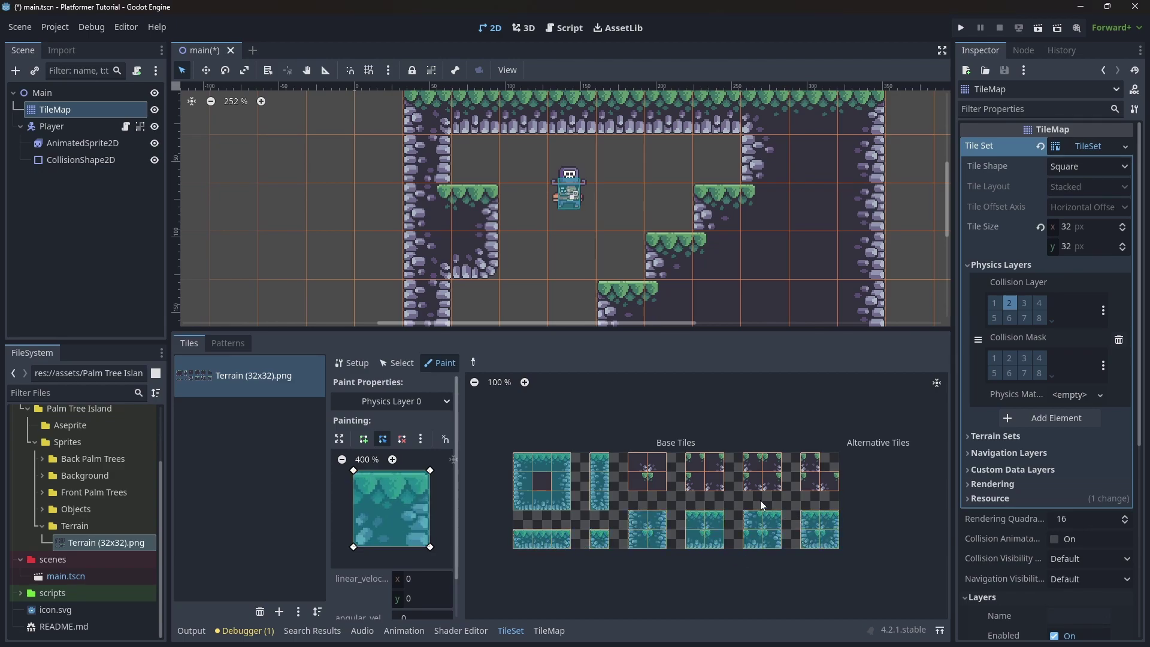
pyautogui.scroll(-3, 718, 490)
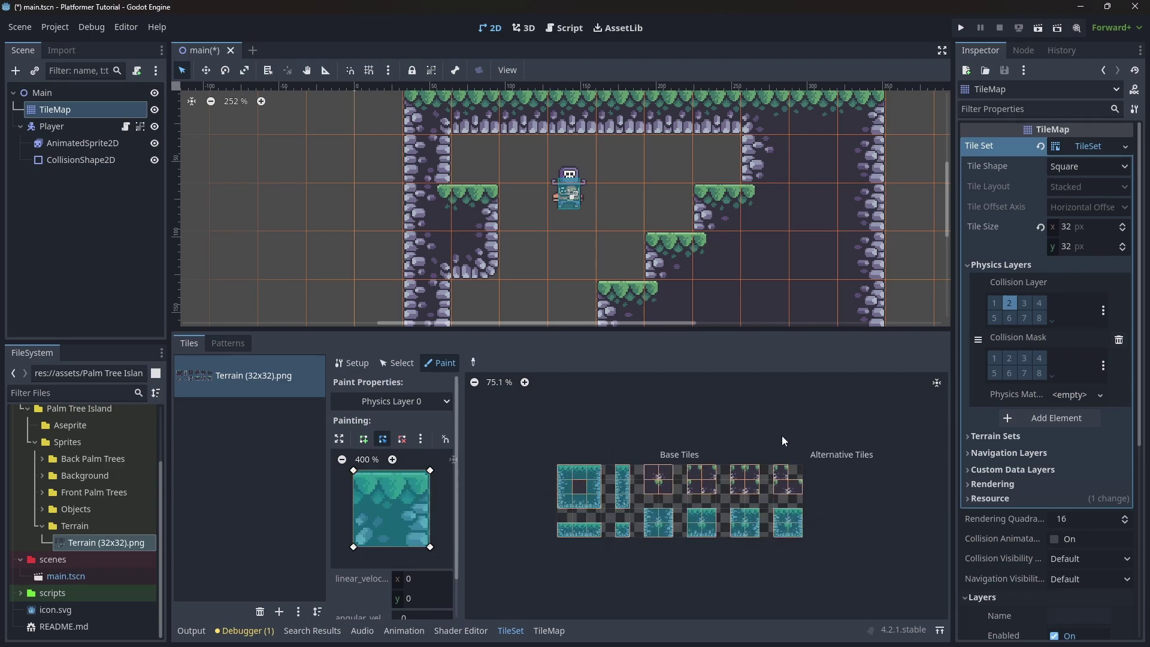
# Run the project to inspect the terrain's collision shapes while moving the player left and right, and close the game window.
pyautogui.click(960, 28)
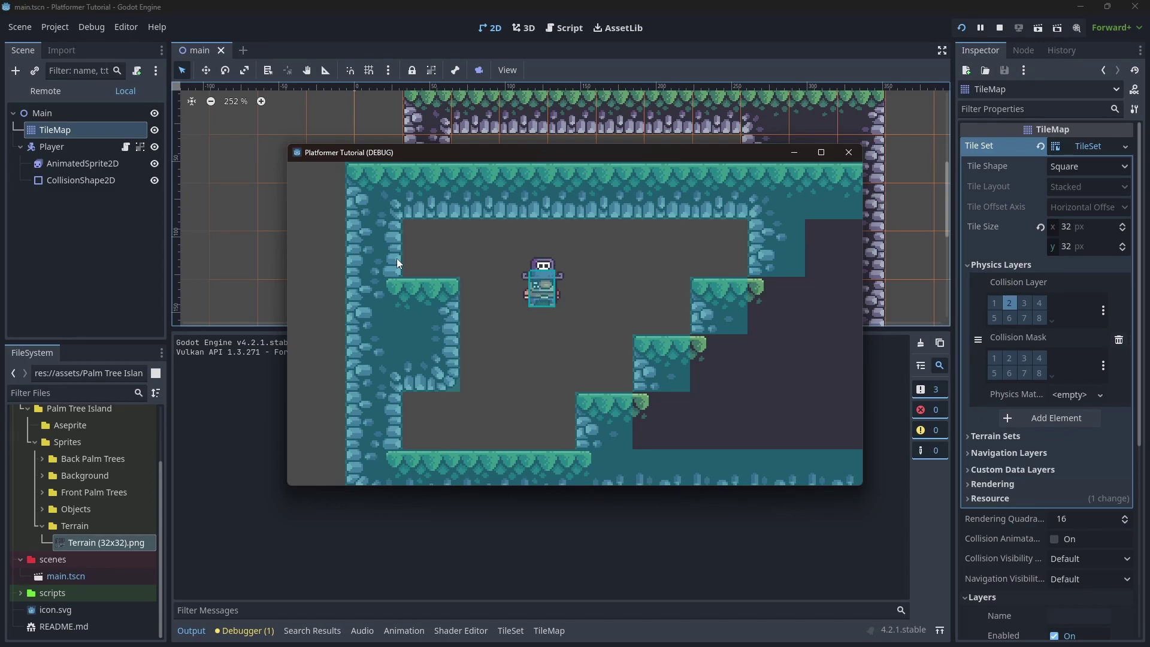
pyautogui.press('Right')
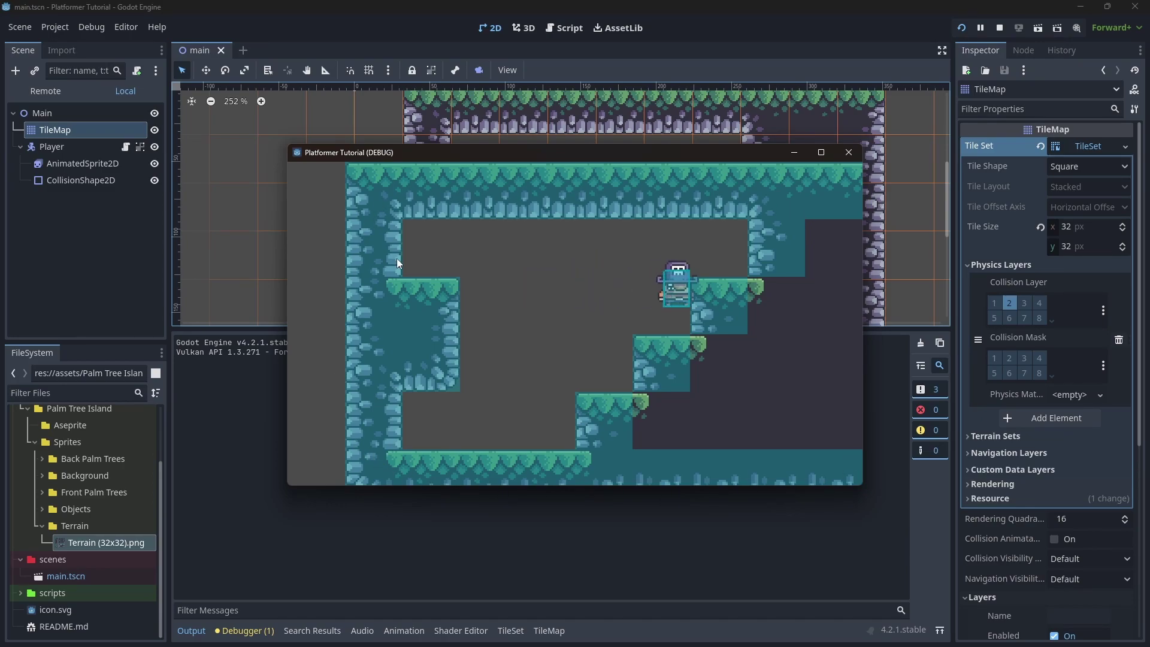
pyautogui.press('Left')
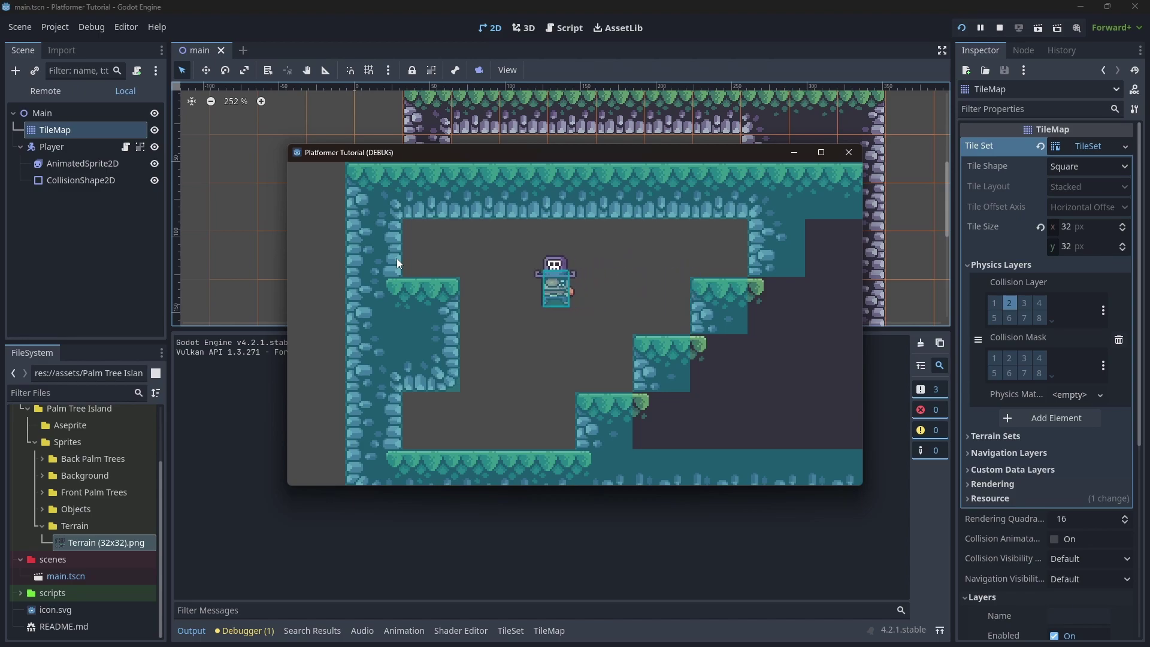
pyautogui.press('Right')
pyautogui.press('Right')
pyautogui.press('Left')
pyautogui.press('Right')
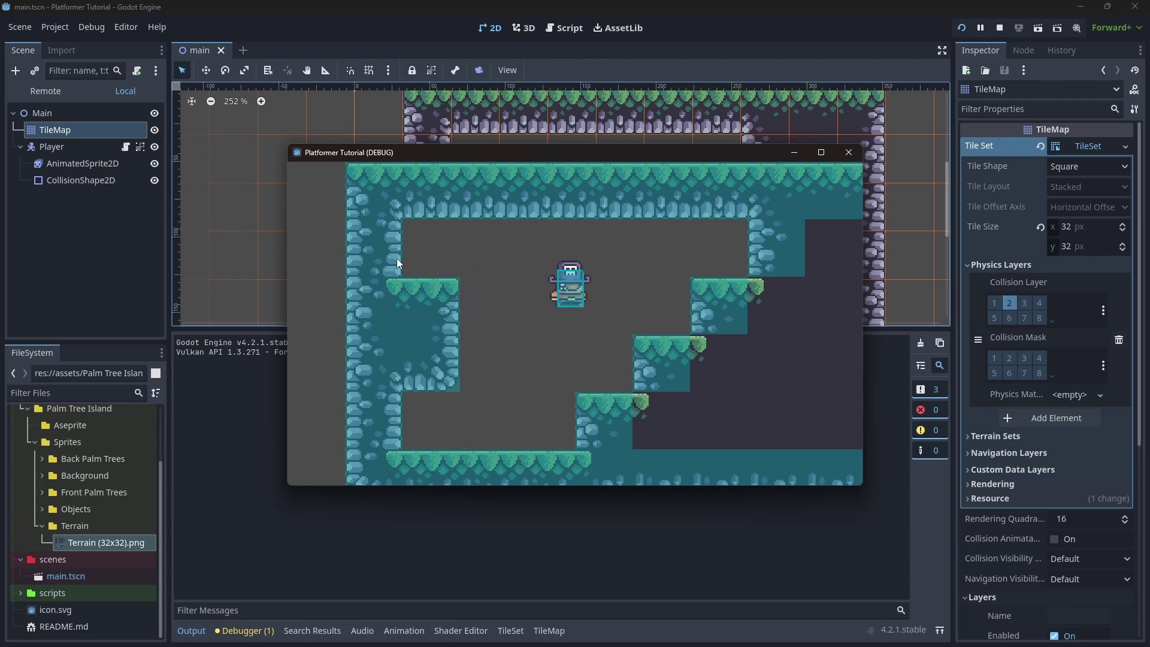
pyautogui.press('Left')
pyautogui.press('Right')
pyautogui.press('Left')
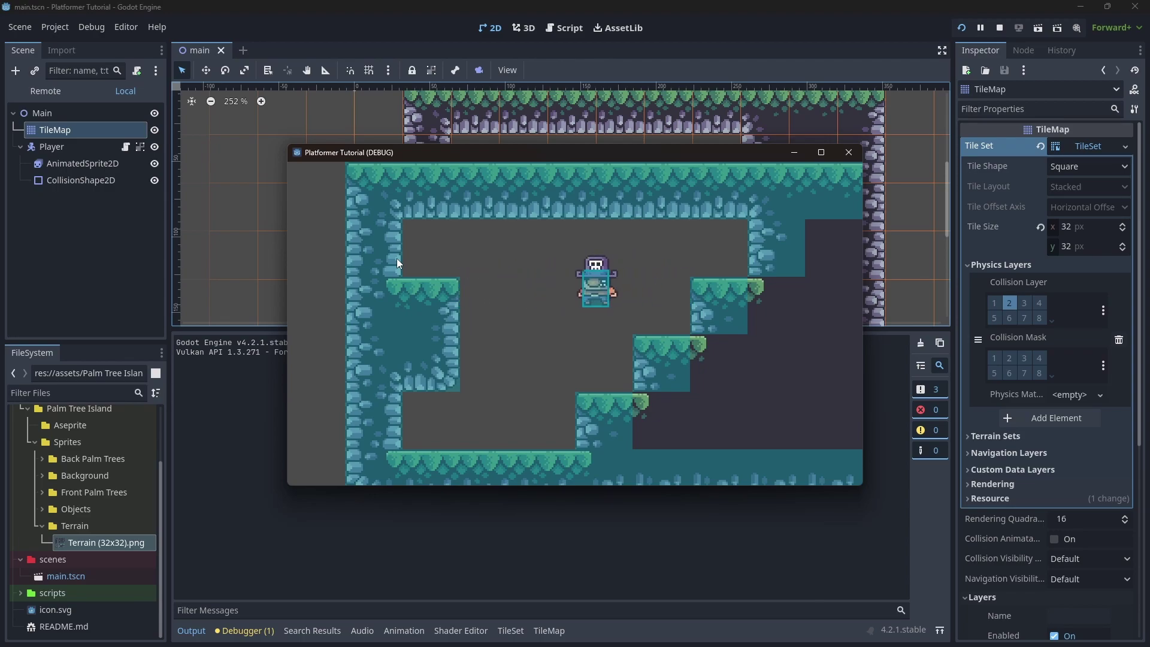
pyautogui.press('Right')
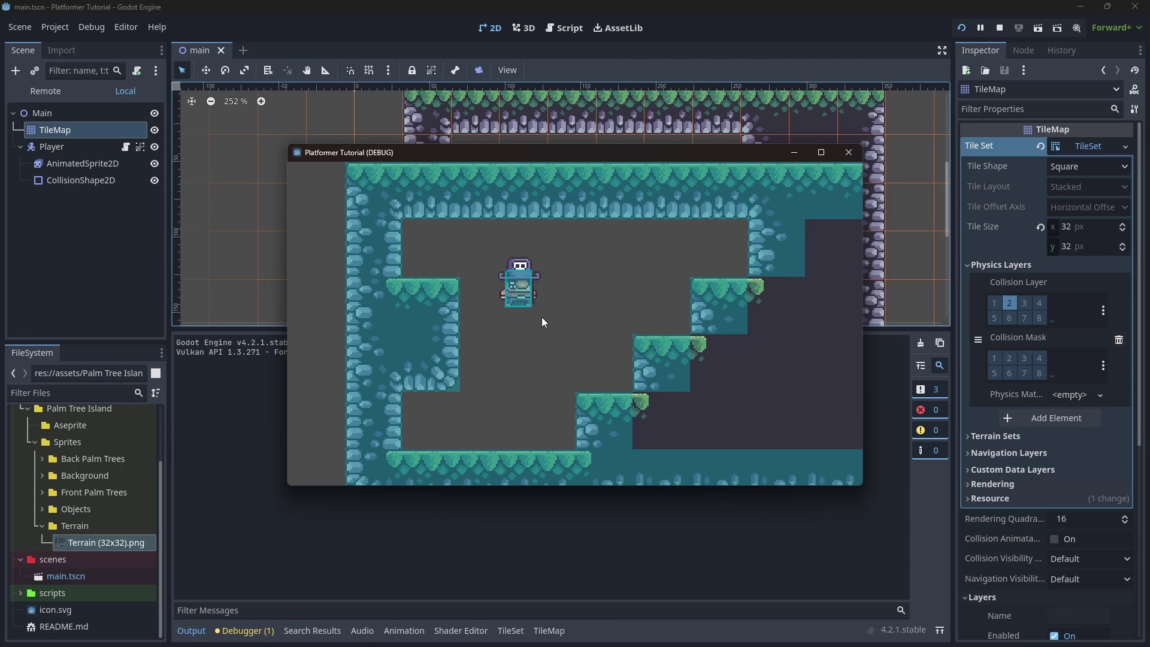
pyautogui.click(848, 152)
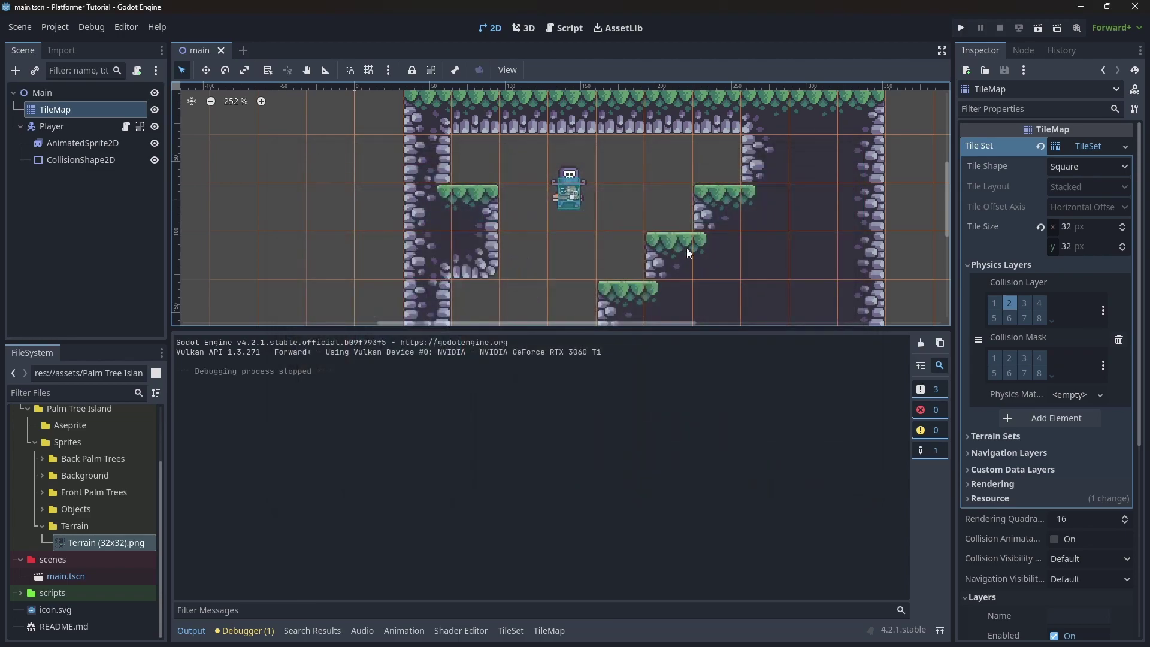
# Select the Player node and open its player.gd script.
pyautogui.scroll(-3, 588, 250)
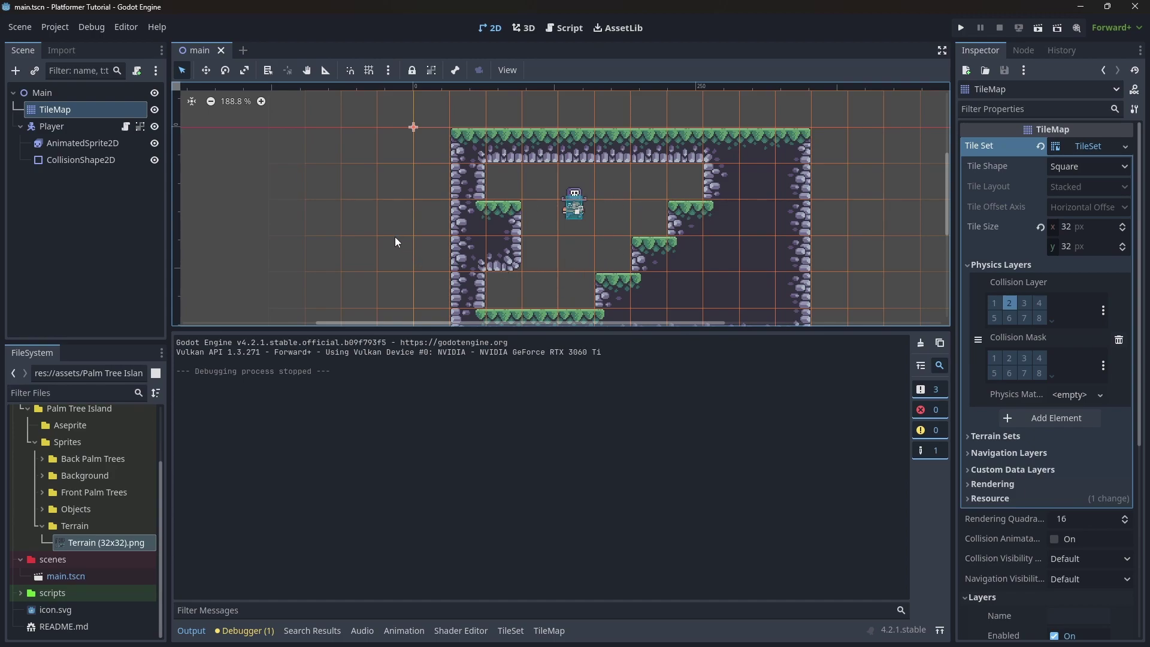
pyautogui.click(73, 129)
pyautogui.click(127, 127)
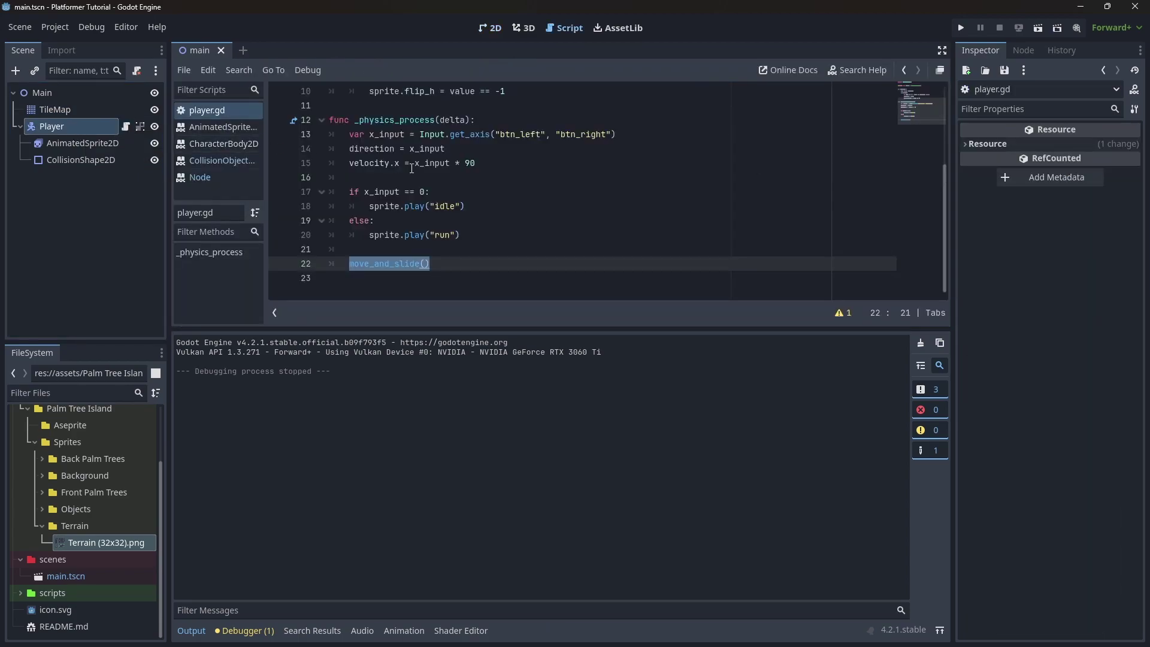
# Enlarge the script editor and add a new input action named btn_jump to the project's Input Map.
pyautogui.click(552, 234)
pyautogui.moveTo(578, 330); pyautogui.dragTo(563, 450)
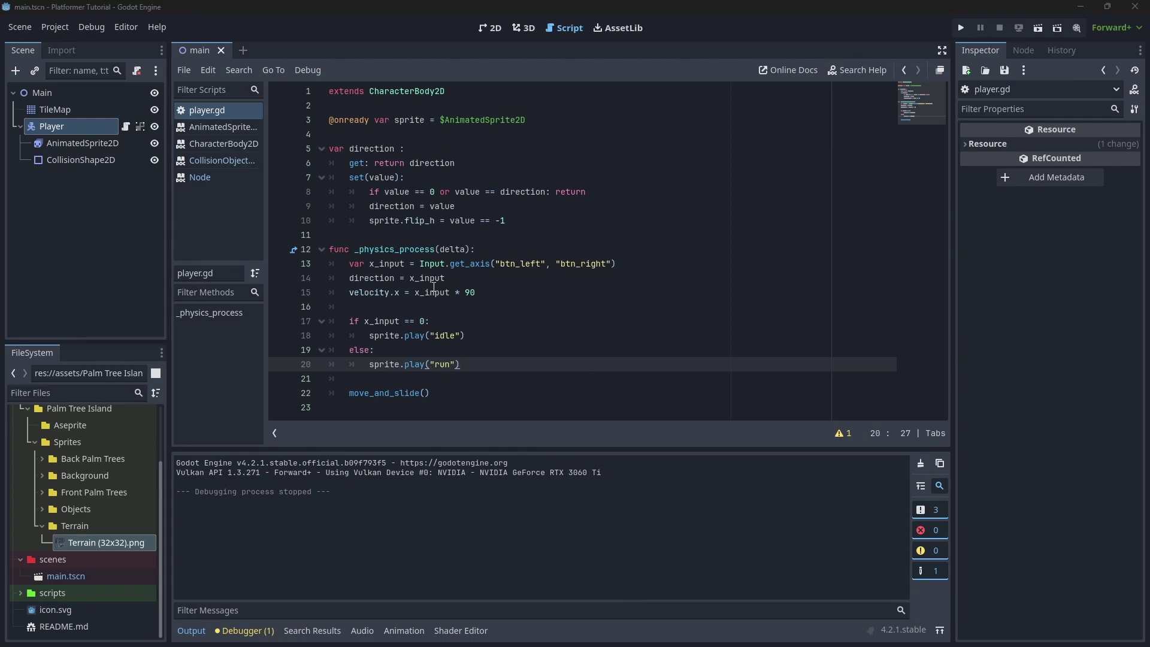
pyautogui.click(54, 27)
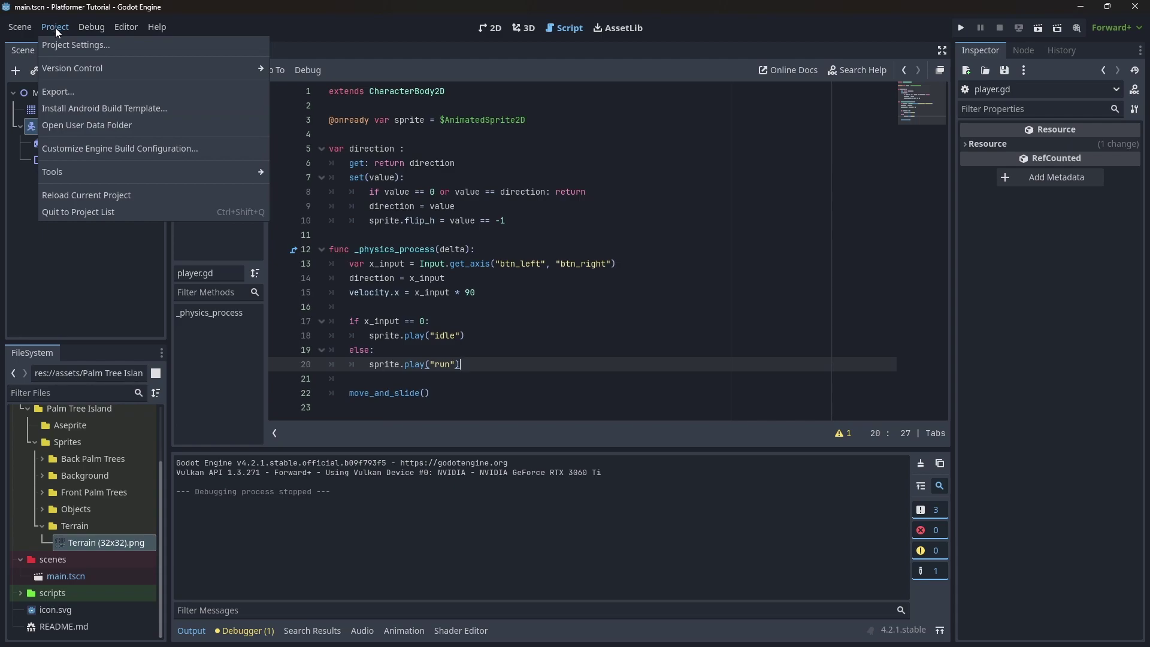
pyautogui.click(59, 44)
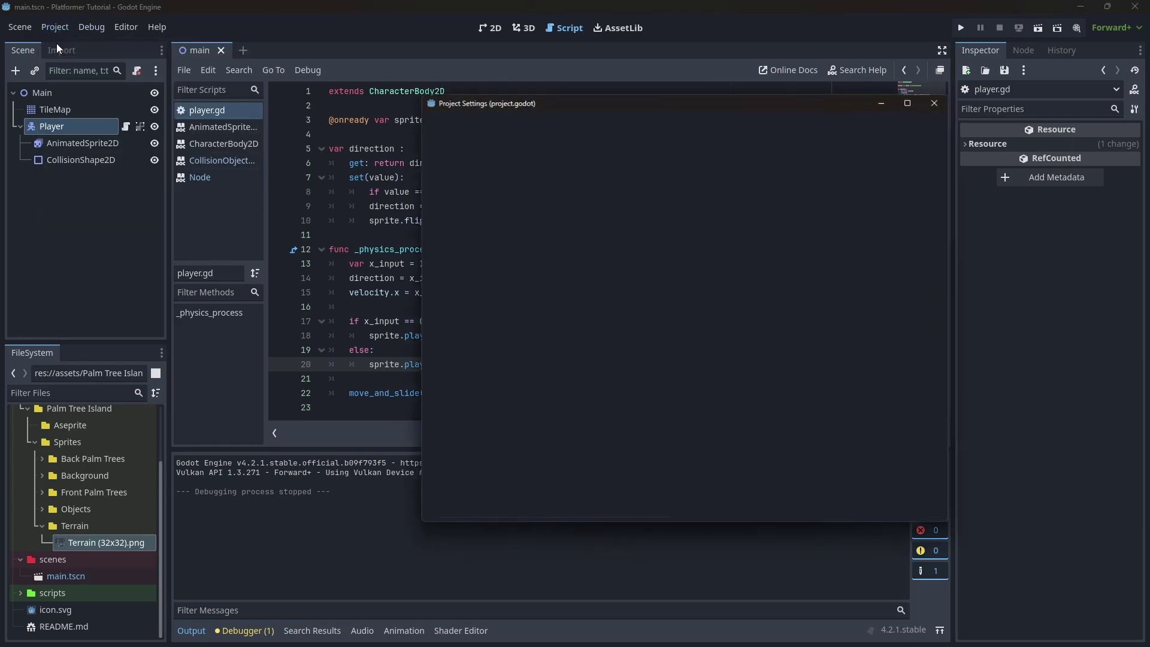
pyautogui.click(490, 124)
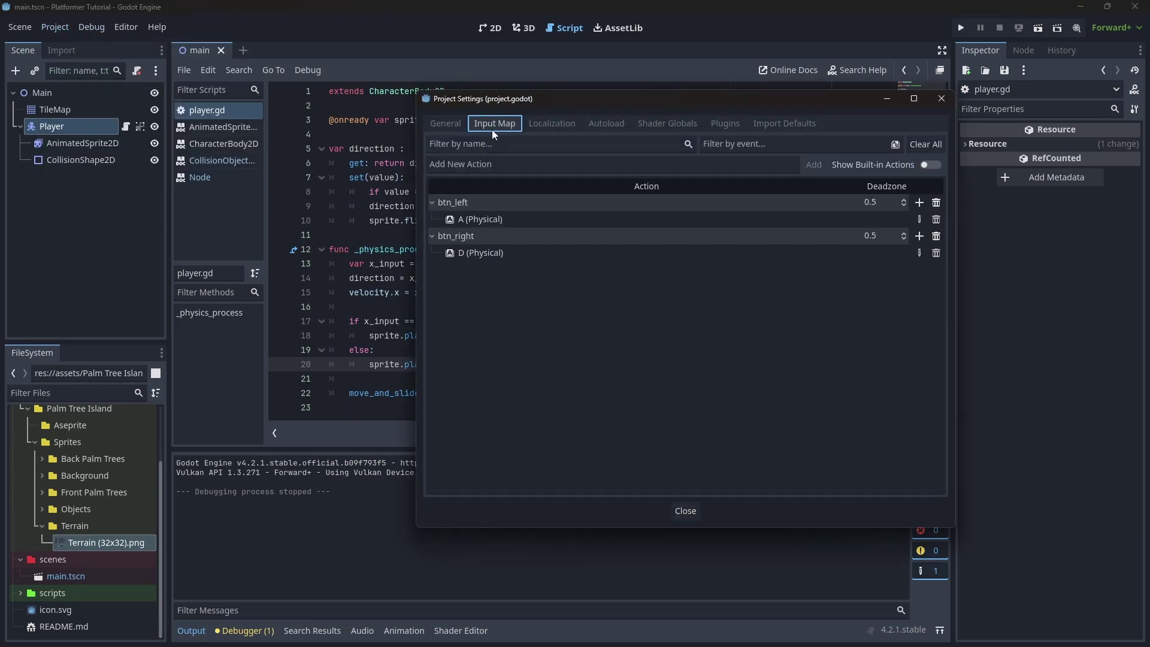
pyautogui.click(614, 169)
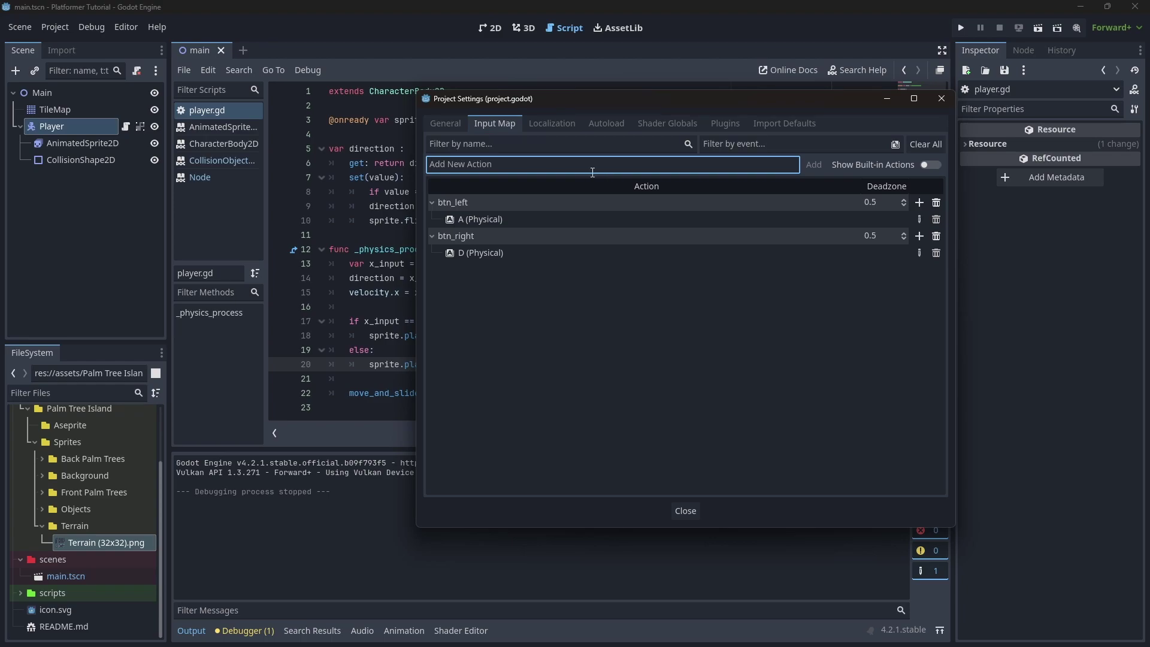
pyautogui.write('btn_jump')
pyautogui.click(813, 164)
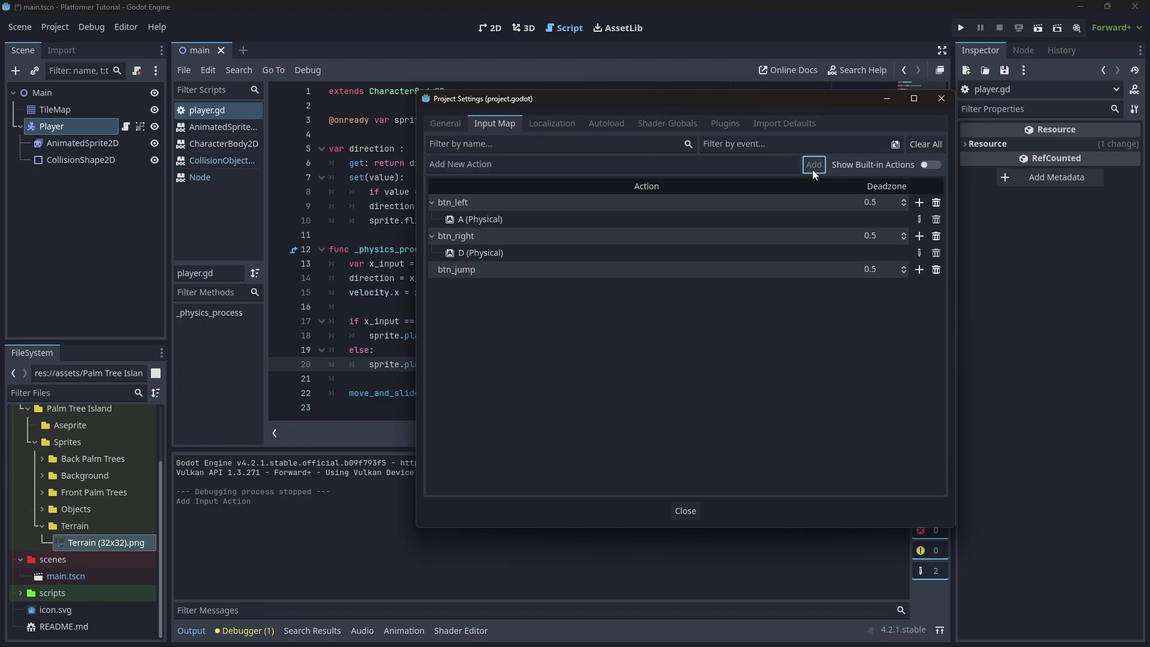
# Bind the physical Space key to the btn_jump action and close the project settings.
pyautogui.click(919, 270)
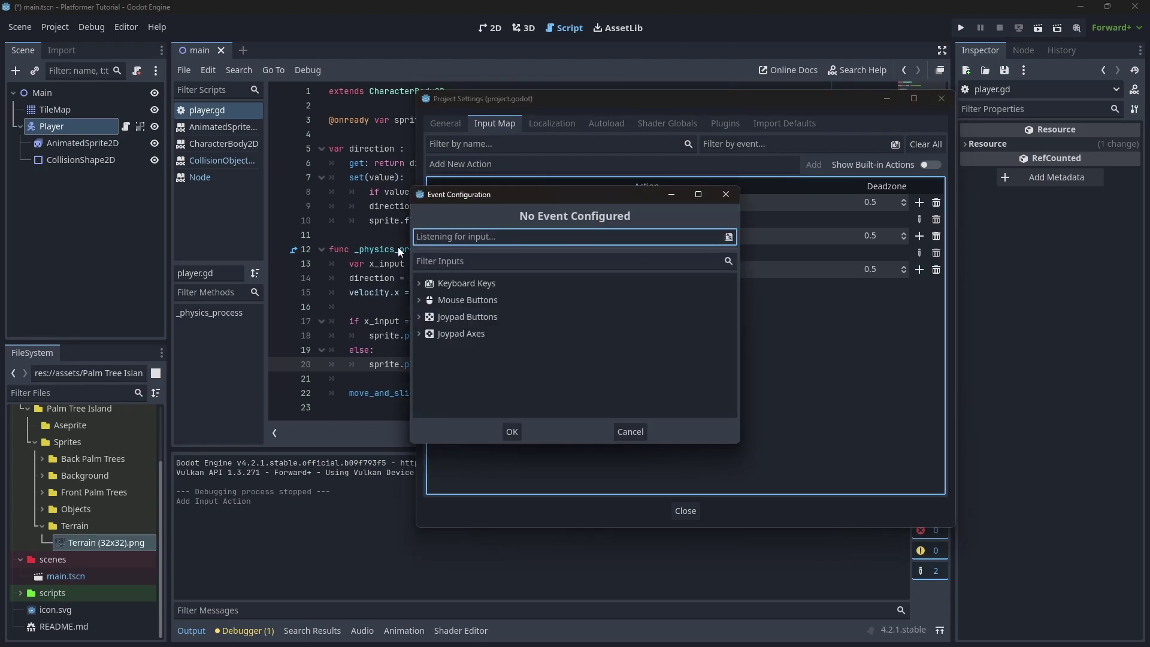
pyautogui.press('space')
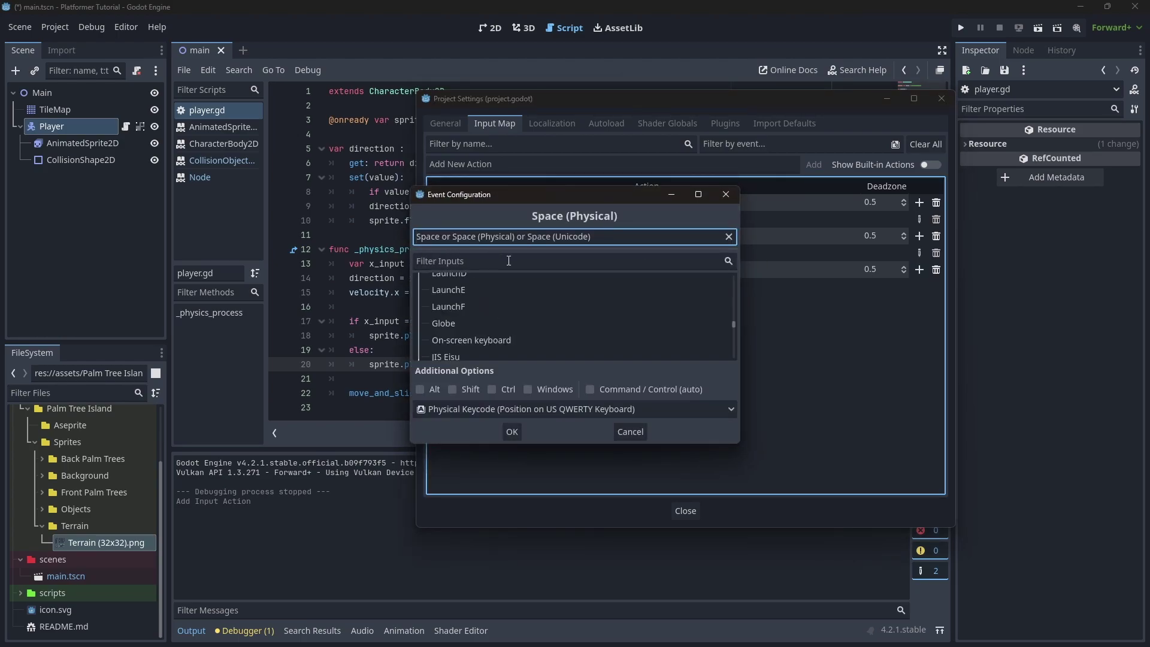
pyautogui.click(513, 432)
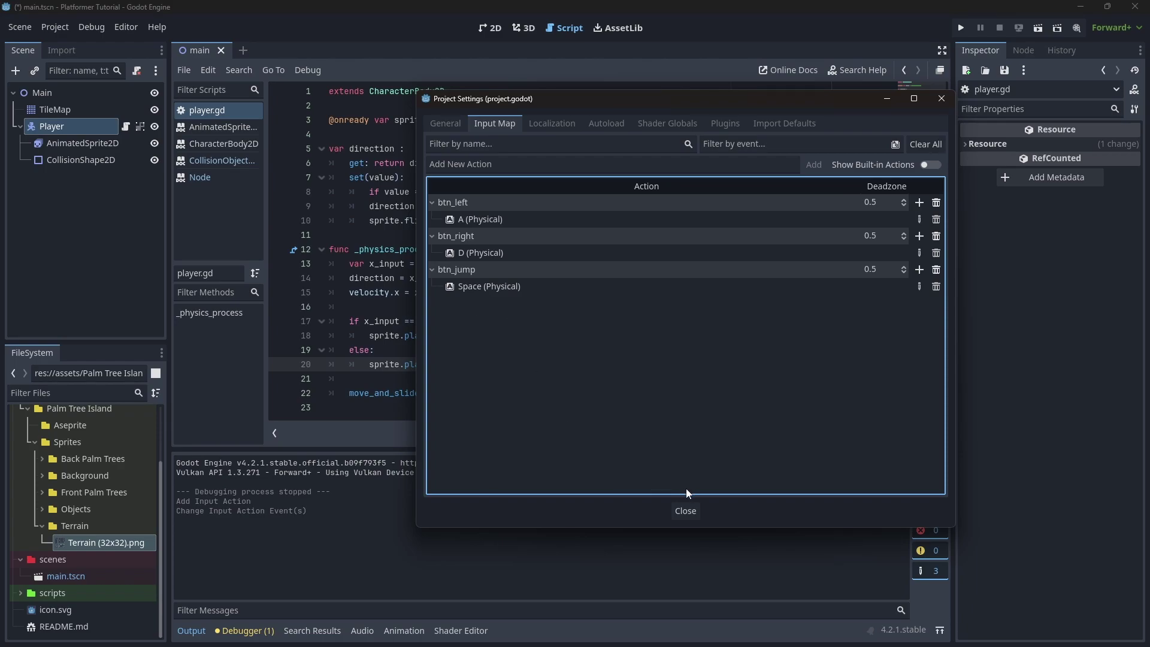
pyautogui.click(691, 509)
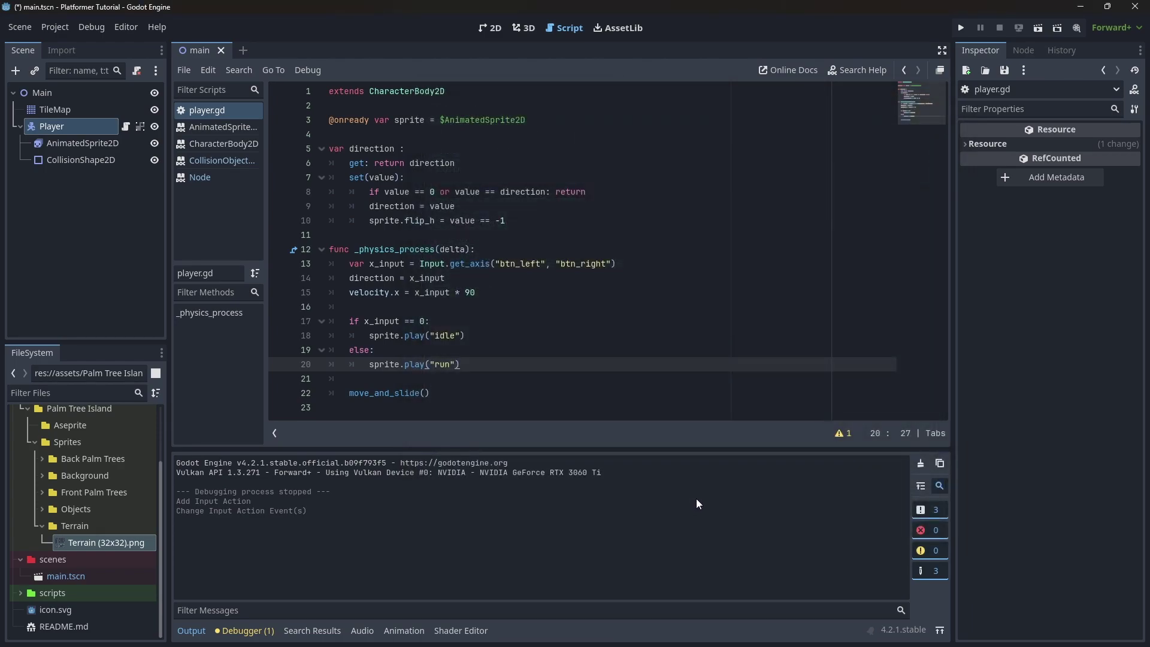
# Move the velocity.x = x_input * 90 line in _physics_process to directly above move_and_slide().
pyautogui.click(350, 293)
pyautogui.moveTo(457, 294); pyautogui.dragTo(483, 293)
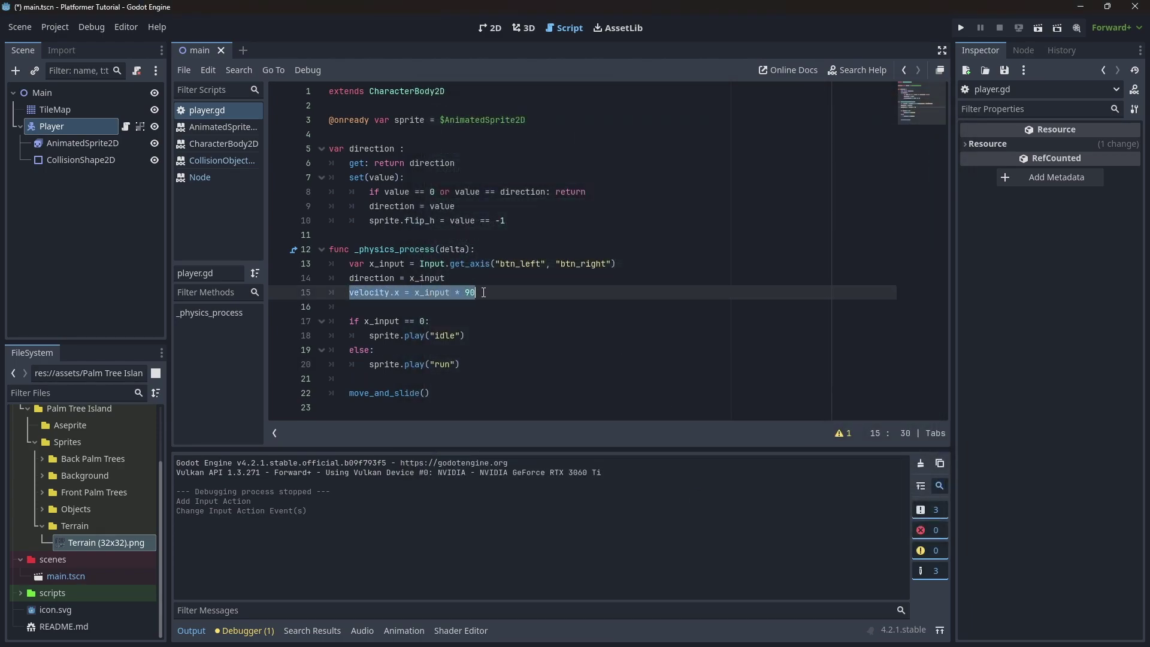
pyautogui.hotkey('ctrl', 'x')
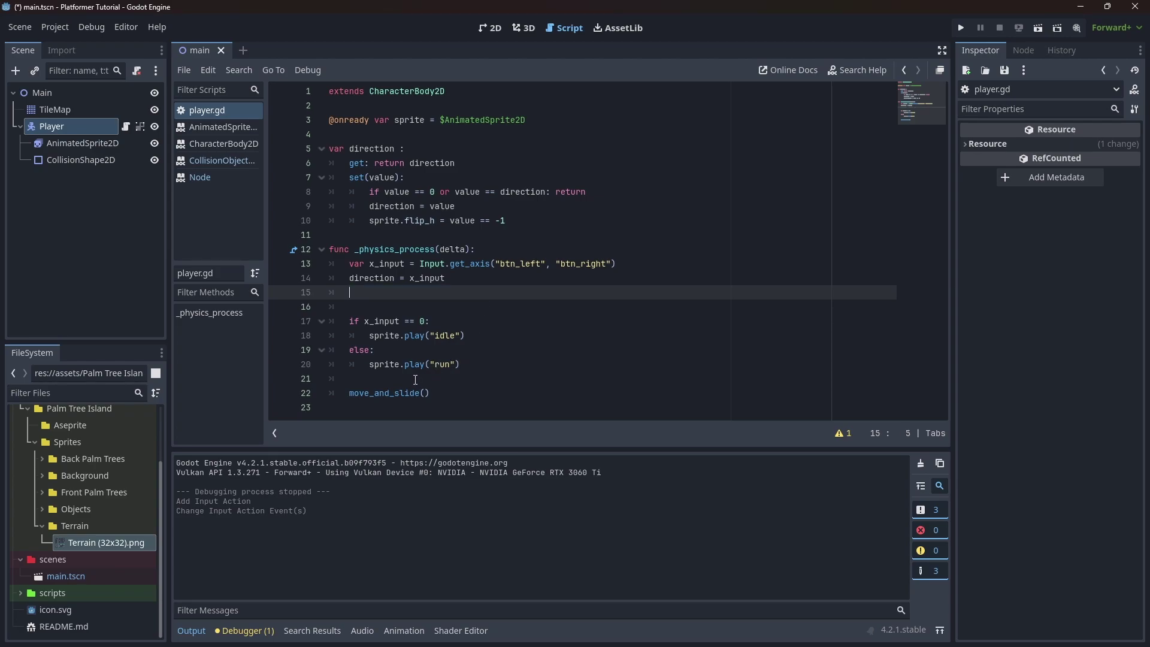
pyautogui.click(457, 378)
pyautogui.press('Return')
pyautogui.hotkey('ctrl', 'v')
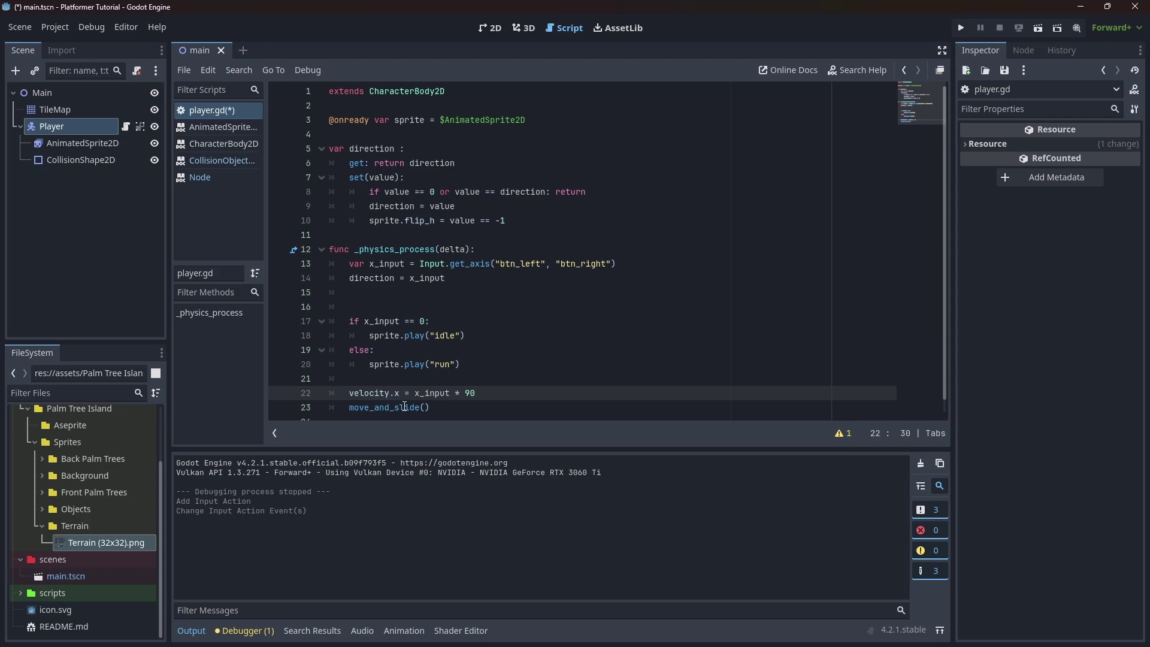
# Add the gravity line velocity.y += 900 * delta between the velocity.x assignment and move_and_slide().
pyautogui.scroll(-1, 503, 366)
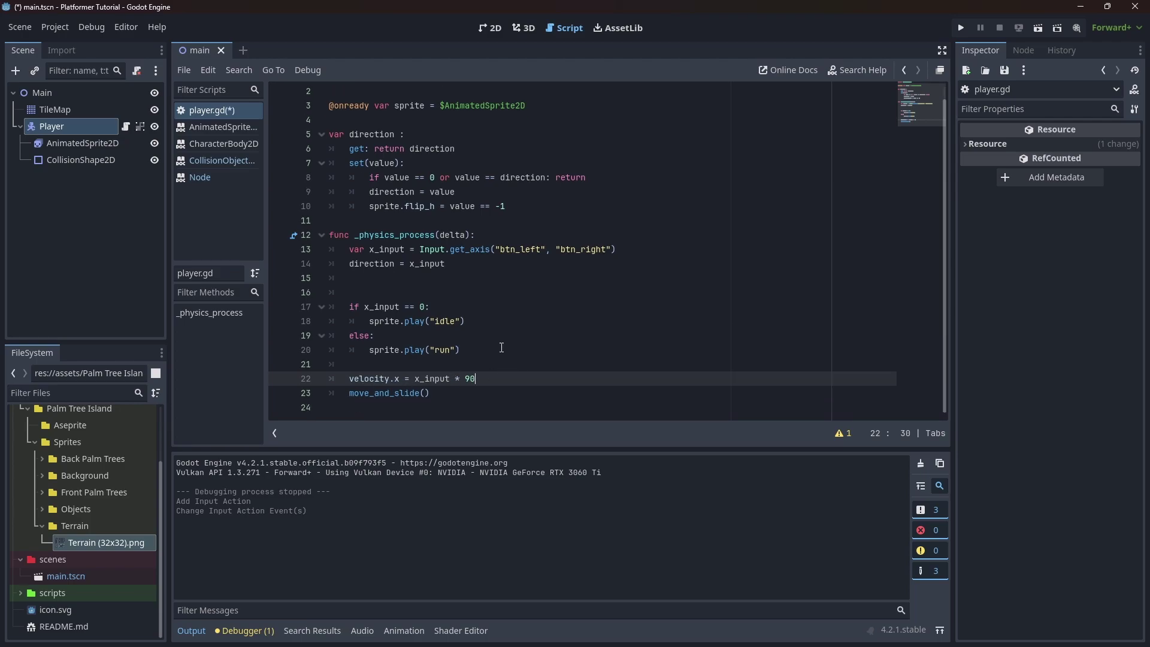
pyautogui.press('Return')
pyautogui.write('velocity.')
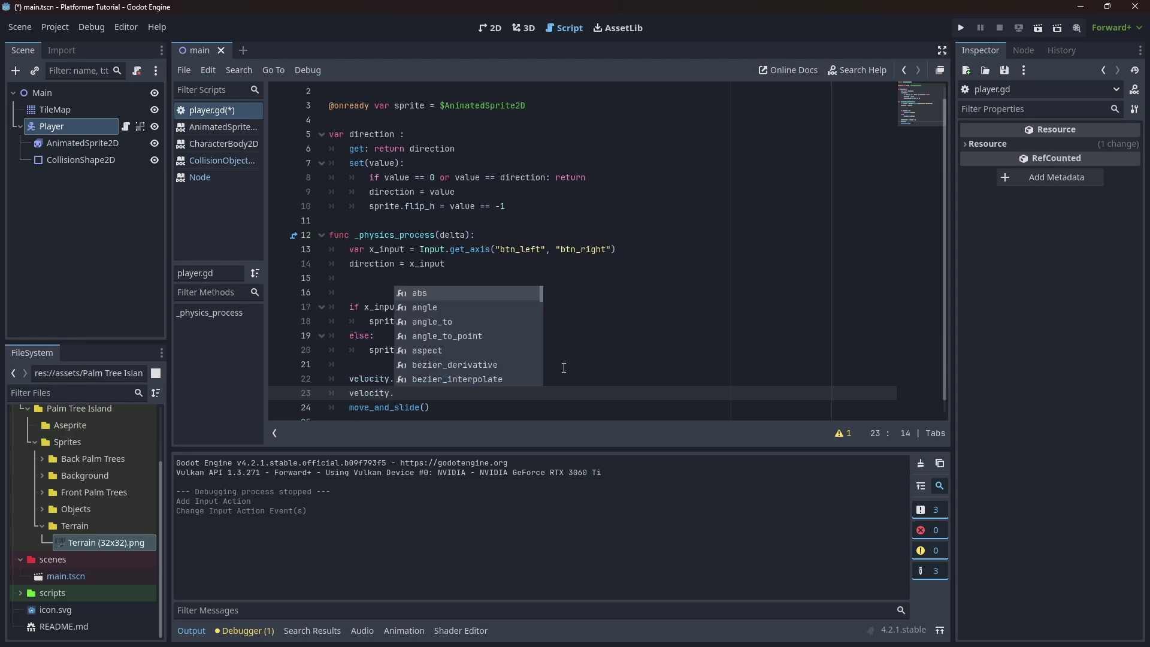
pyautogui.write('y ')
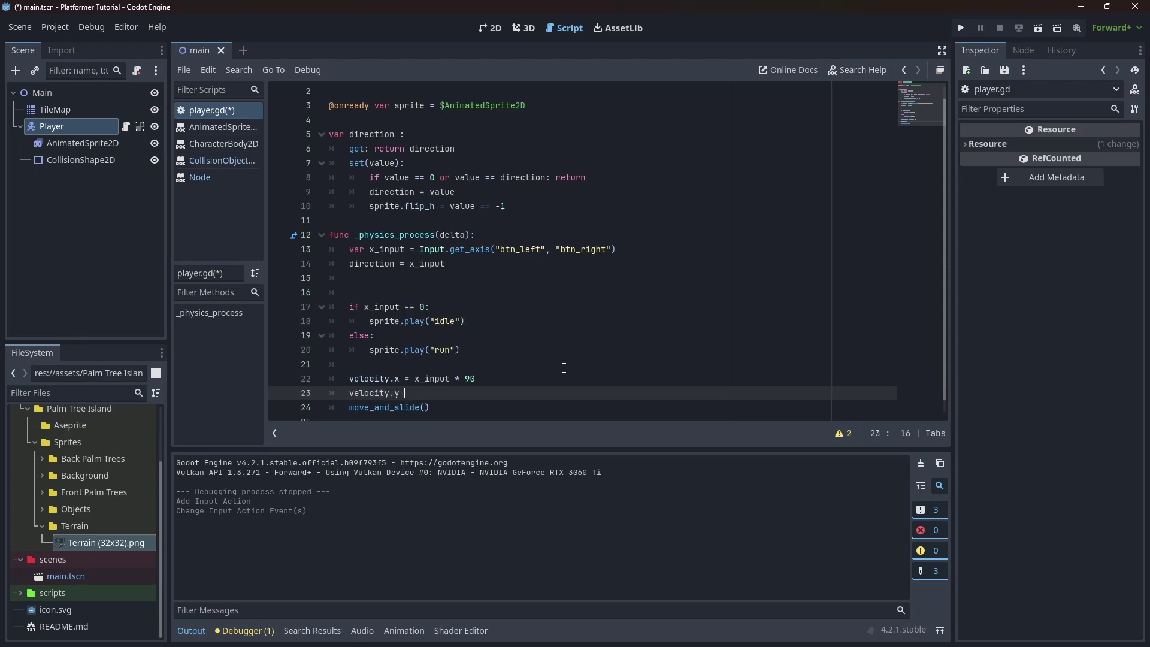
pyautogui.write('+= ')
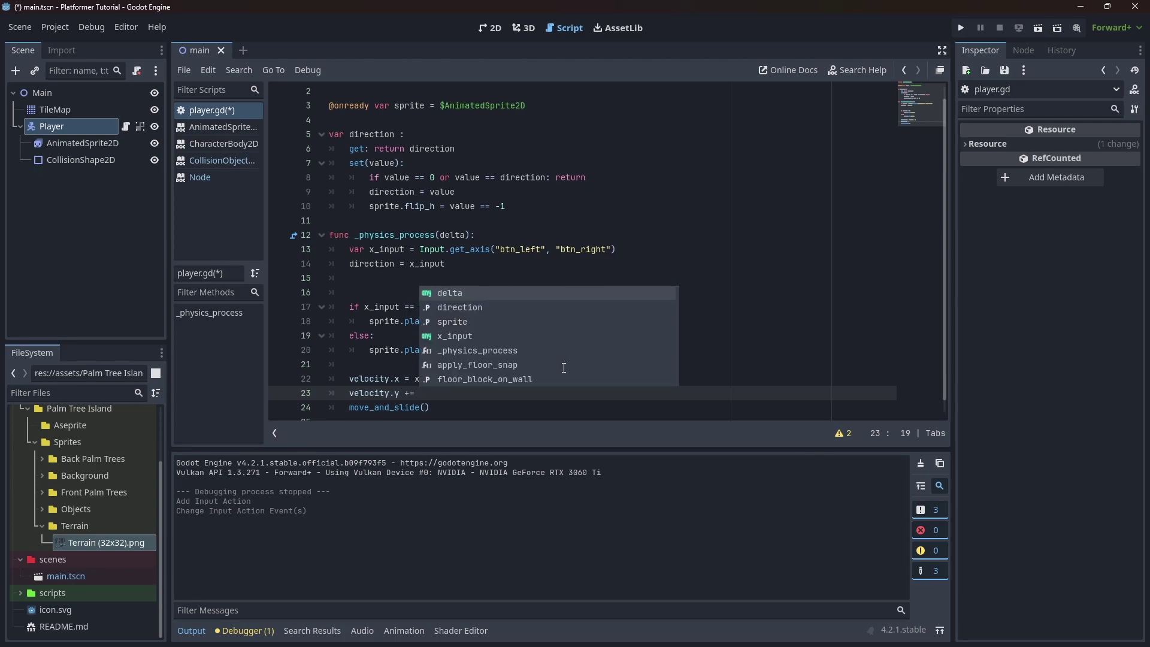
pyautogui.write('900 * delta')
pyautogui.moveTo(419, 393); pyautogui.dragTo(476, 398)
pyautogui.click(482, 397)
pyautogui.doubleClick(396, 394)
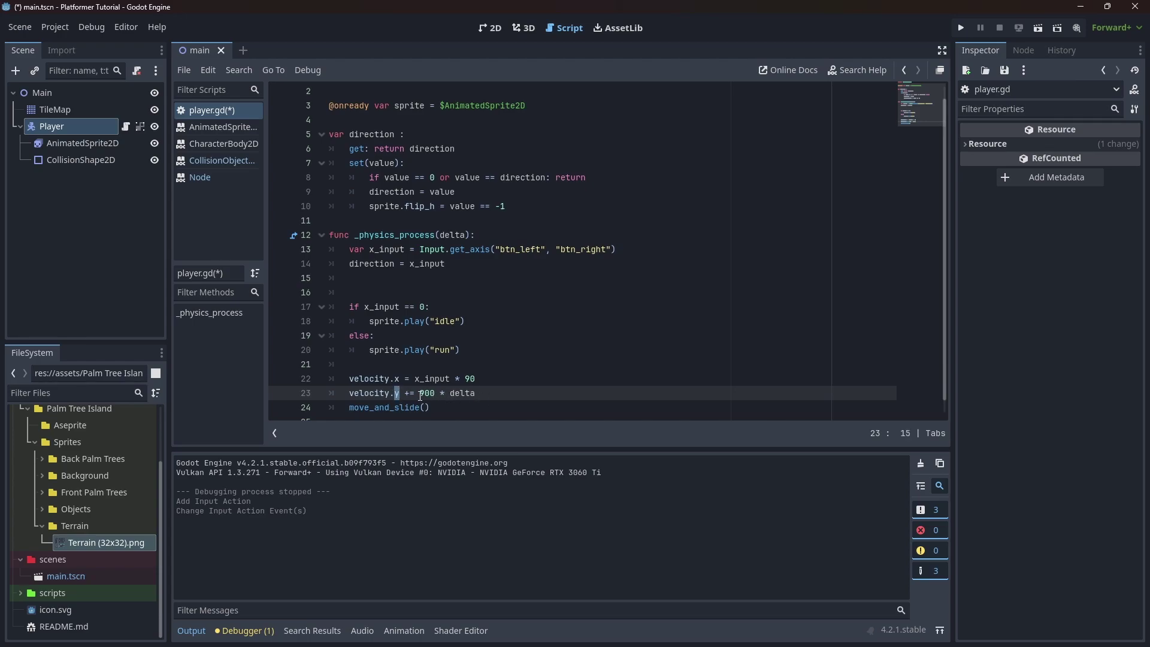
pyautogui.moveTo(419, 394); pyautogui.dragTo(487, 396)
pyautogui.click(665, 278)
# Run the project to test gravity while moving the player left and right on the floor, and close the game window.
pyautogui.click(960, 28)
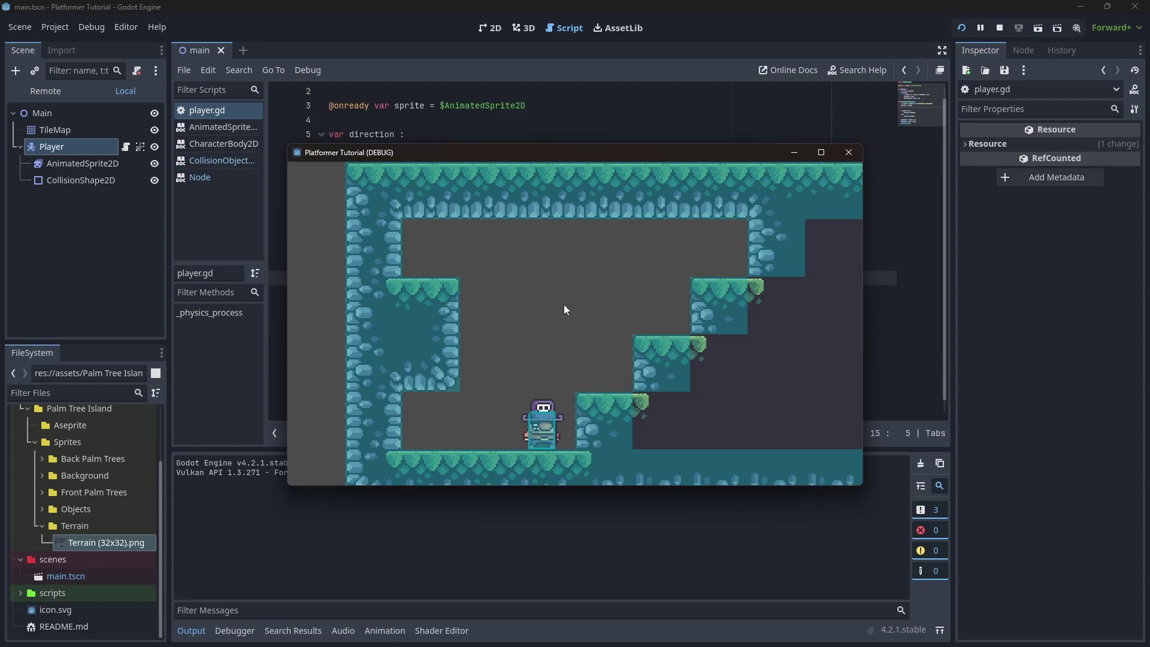
pyautogui.press('Left')
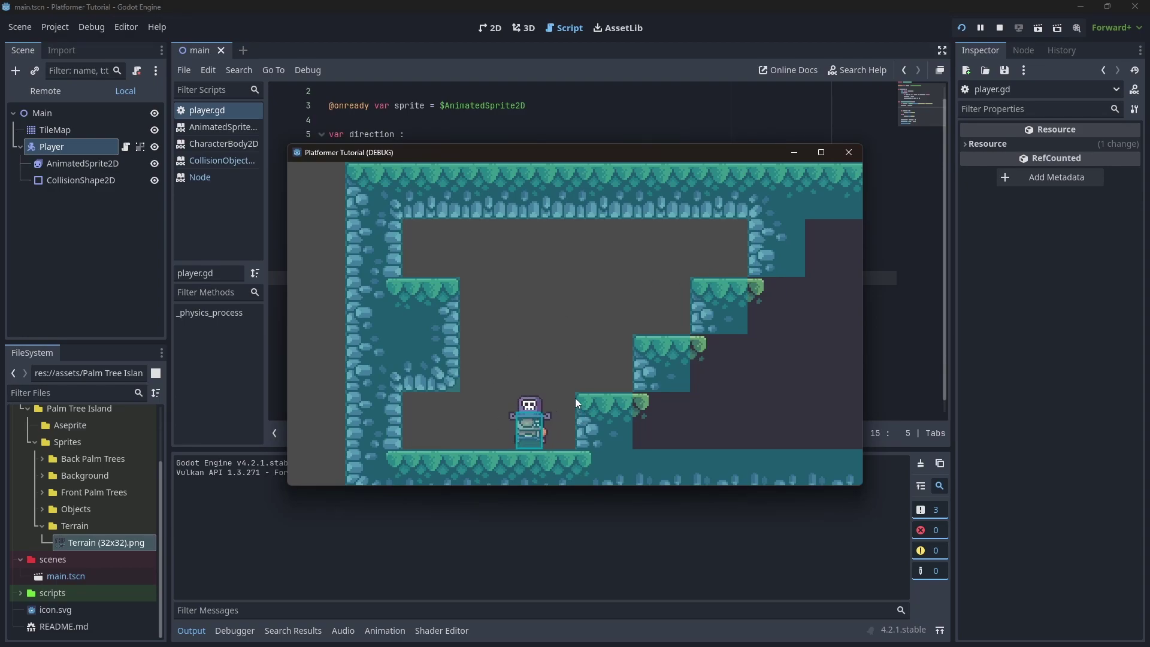
pyautogui.press('Right')
pyautogui.press('Left')
pyautogui.press('Right')
pyautogui.press('Left')
pyautogui.press('Right')
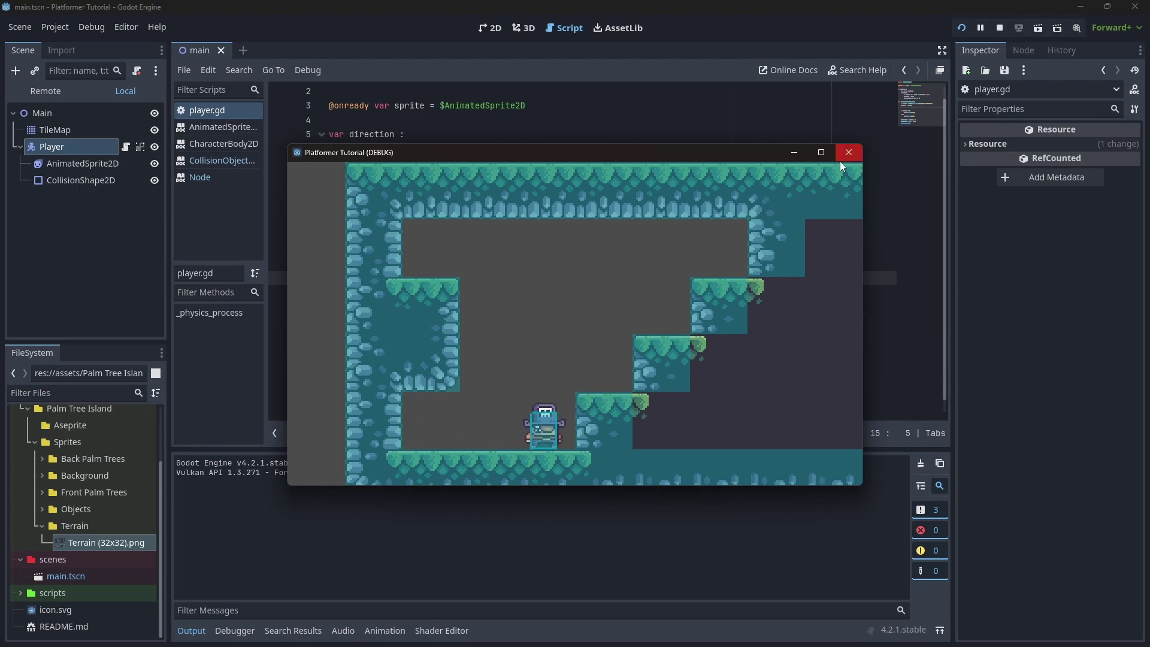
pyautogui.click(849, 152)
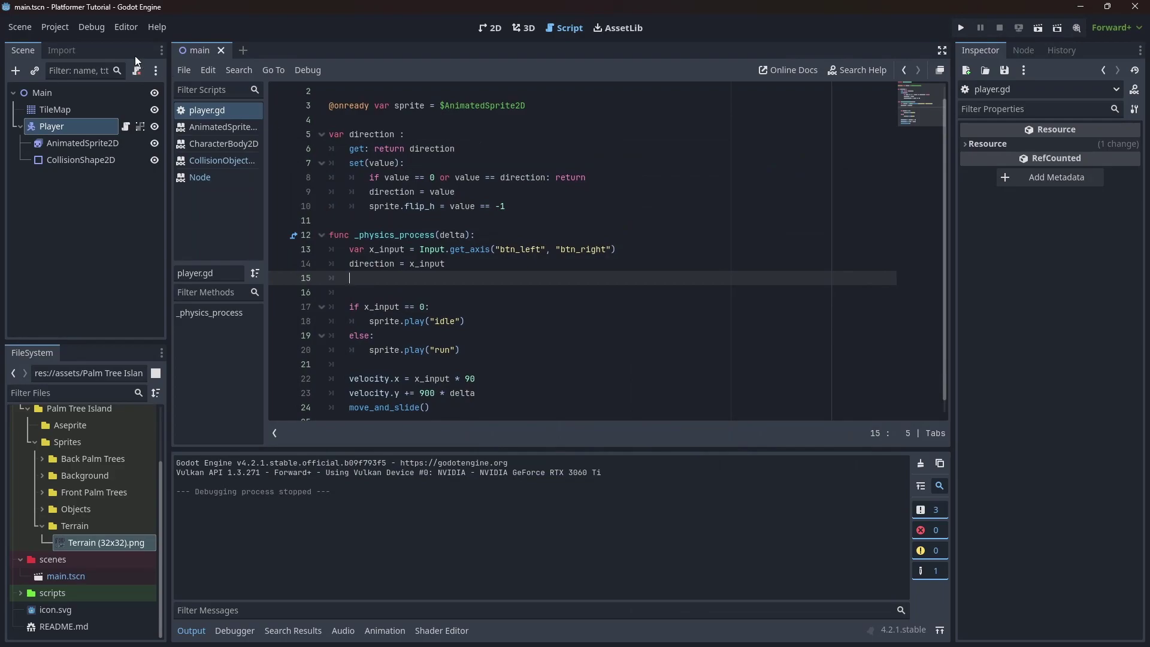
pyautogui.click(91, 26)
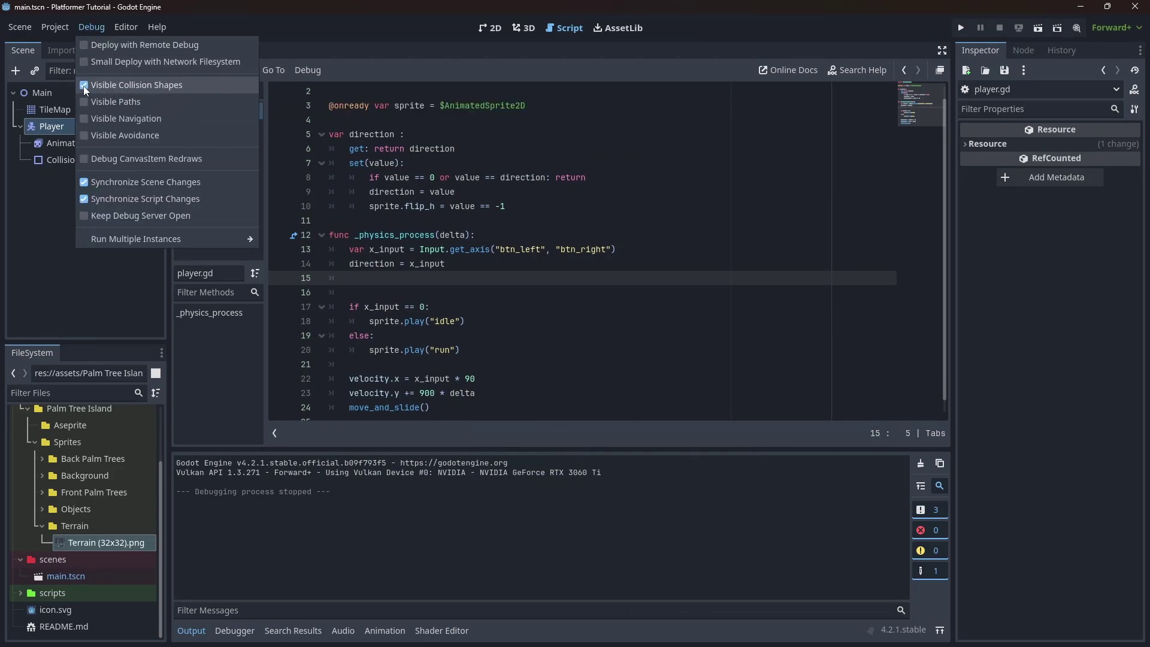
pyautogui.click(456, 284)
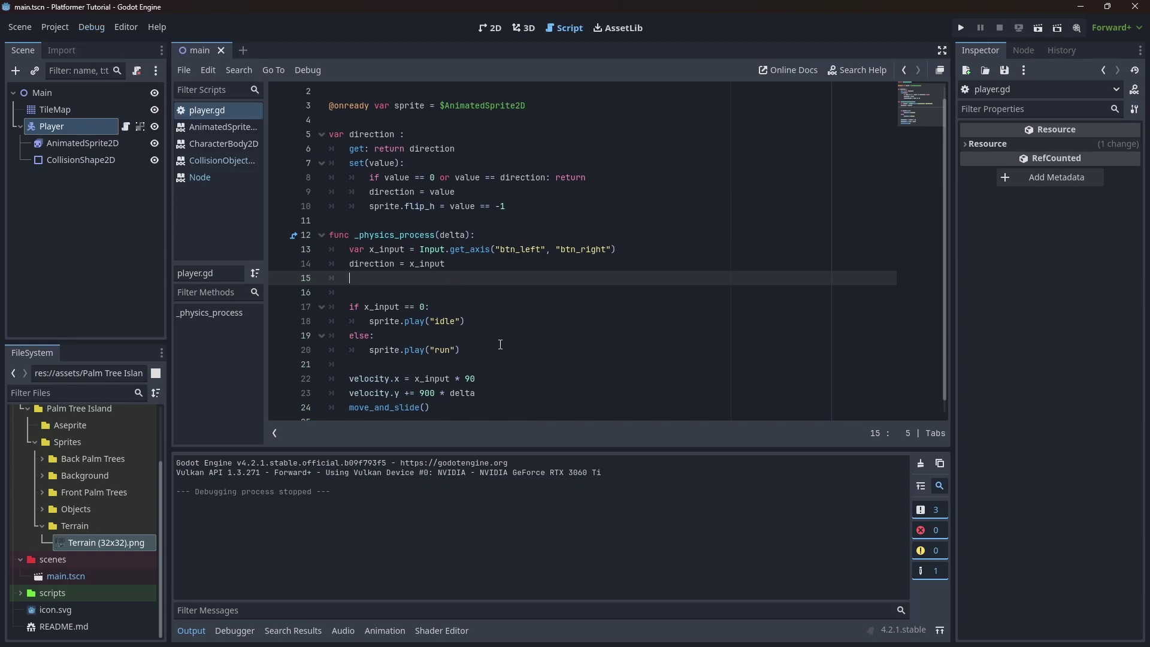
# Begin an if statement above the x_input == 0 check with the condition Input.is_action_just_pressed("btn_jump").
pyautogui.press('Down')
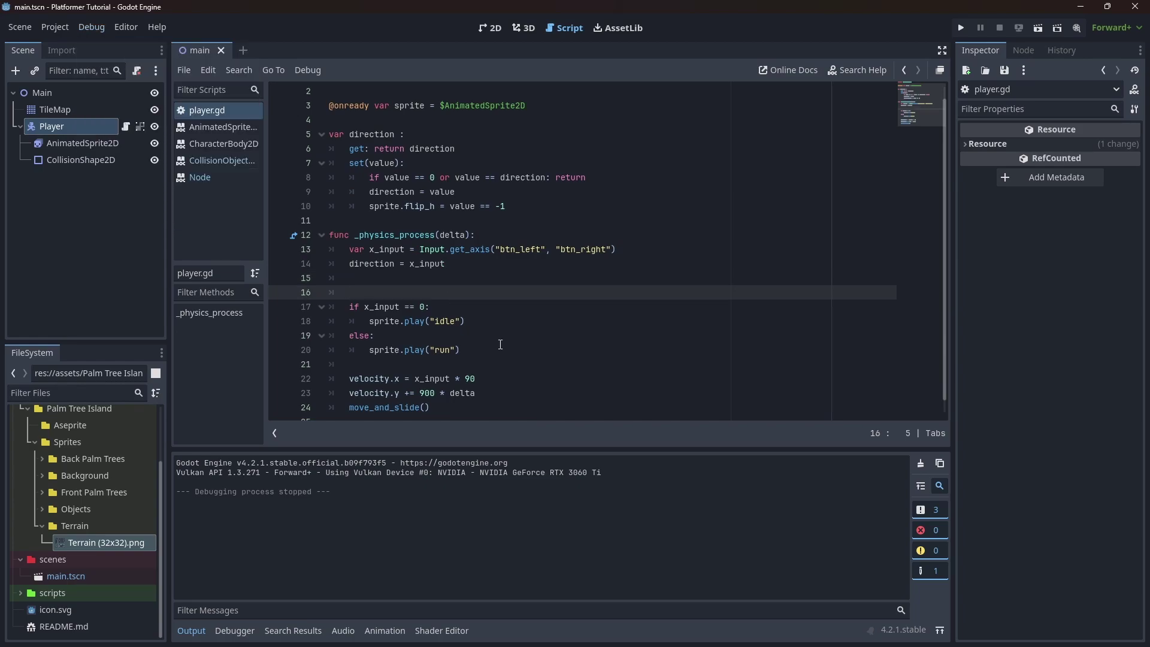
pyautogui.write('if')
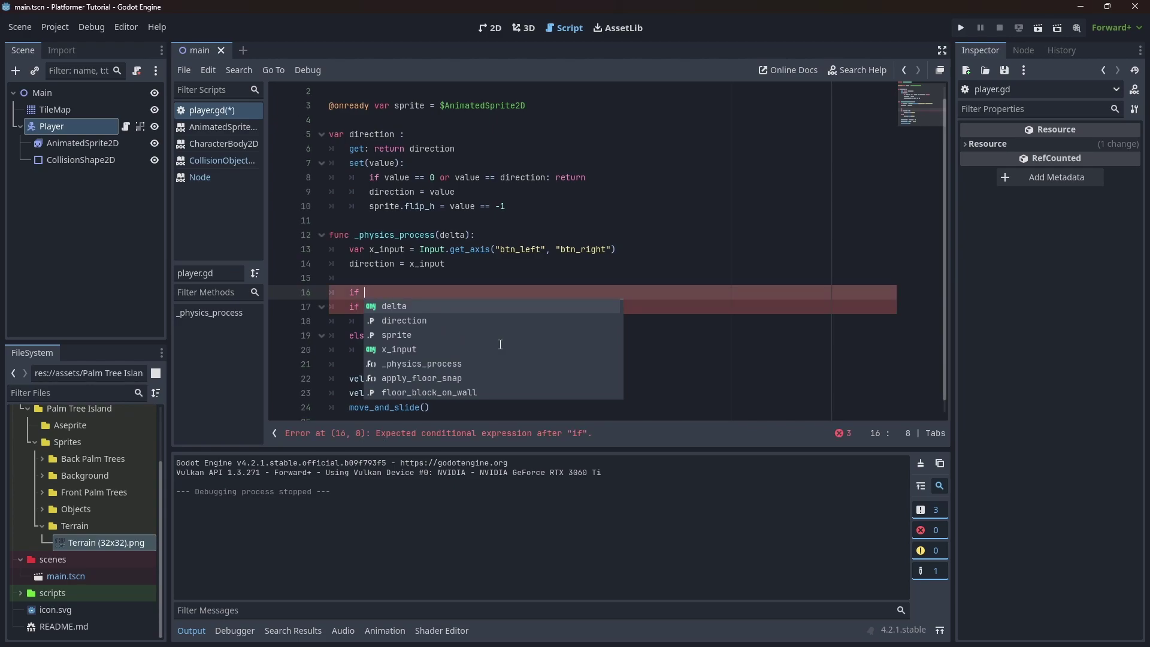
pyautogui.write('Input.')
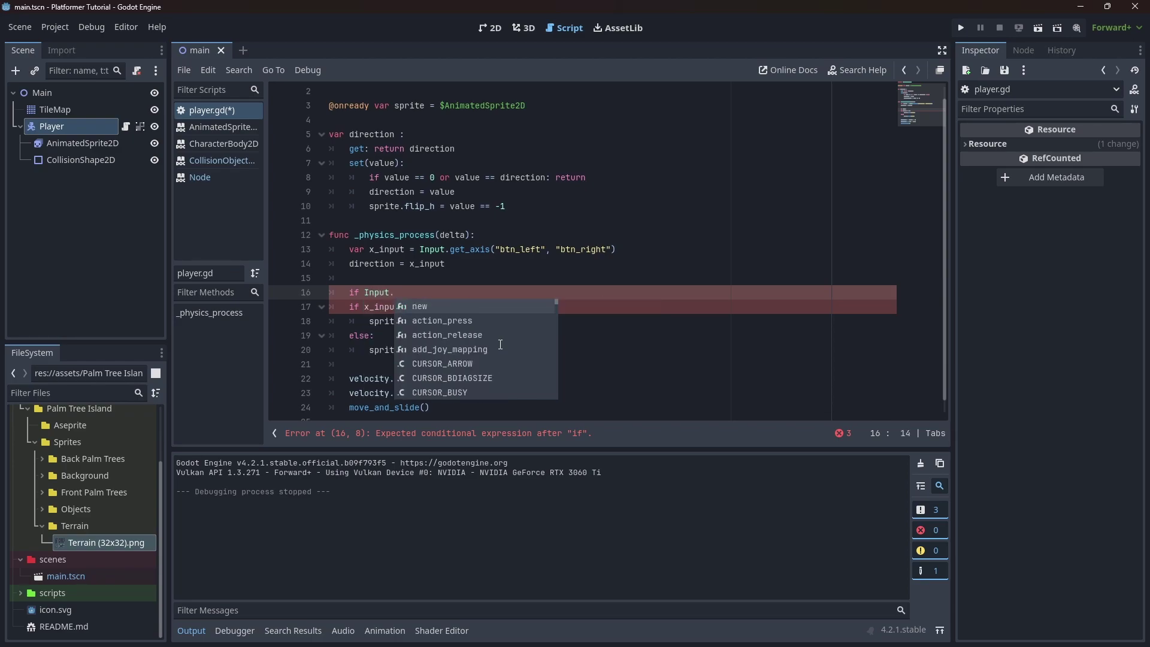
pyautogui.write('is_action')
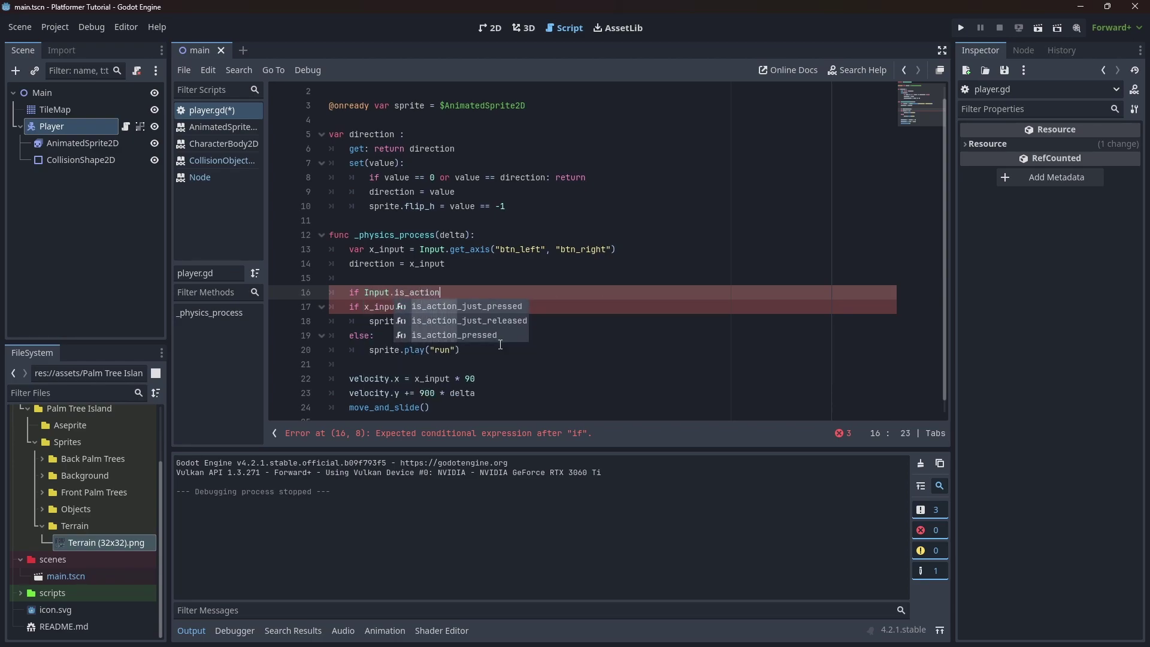
pyautogui.press('Return')
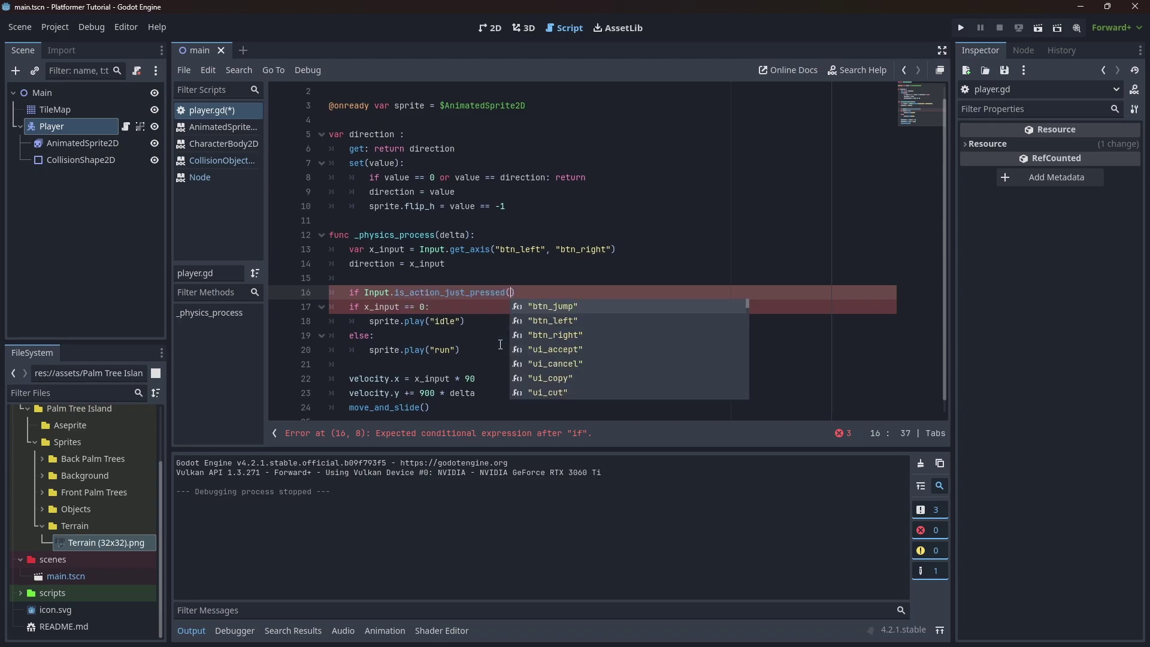
pyautogui.press('Return')
pyautogui.click(540, 250)
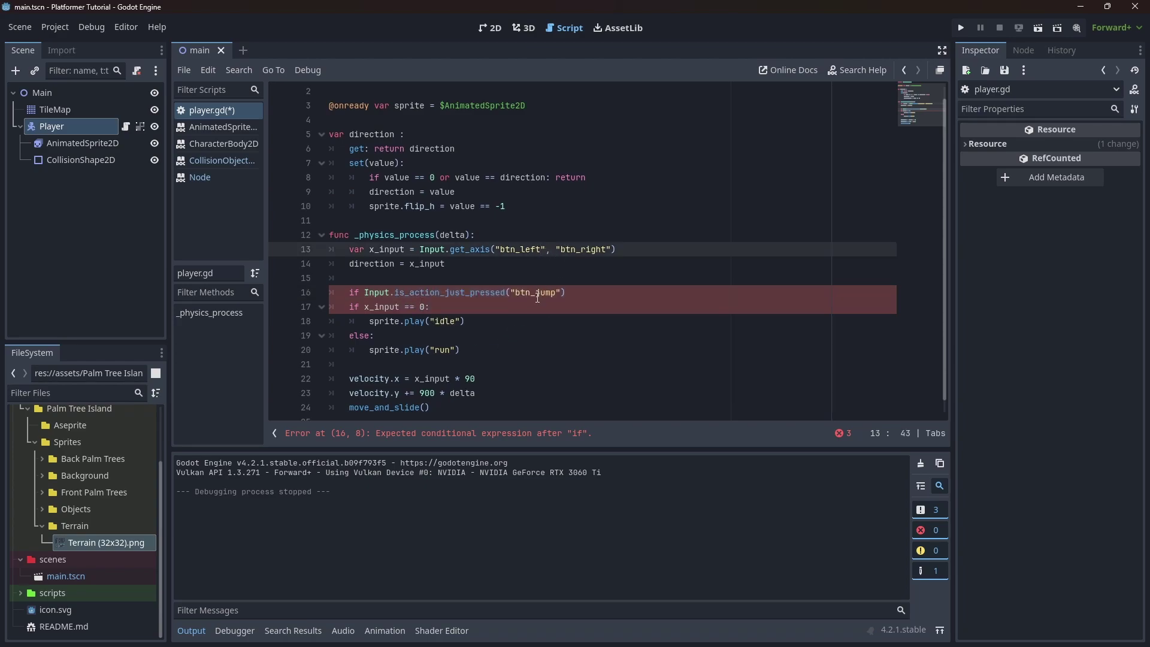
pyautogui.click(537, 293)
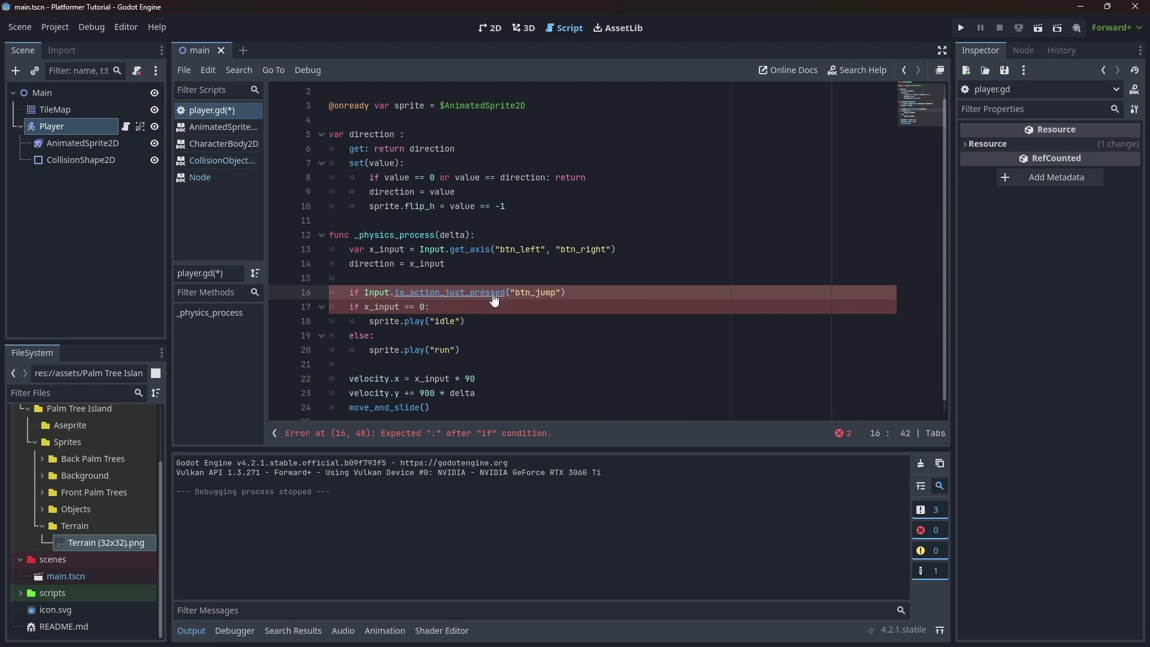
pyautogui.moveTo(516, 294); pyautogui.dragTo(557, 294)
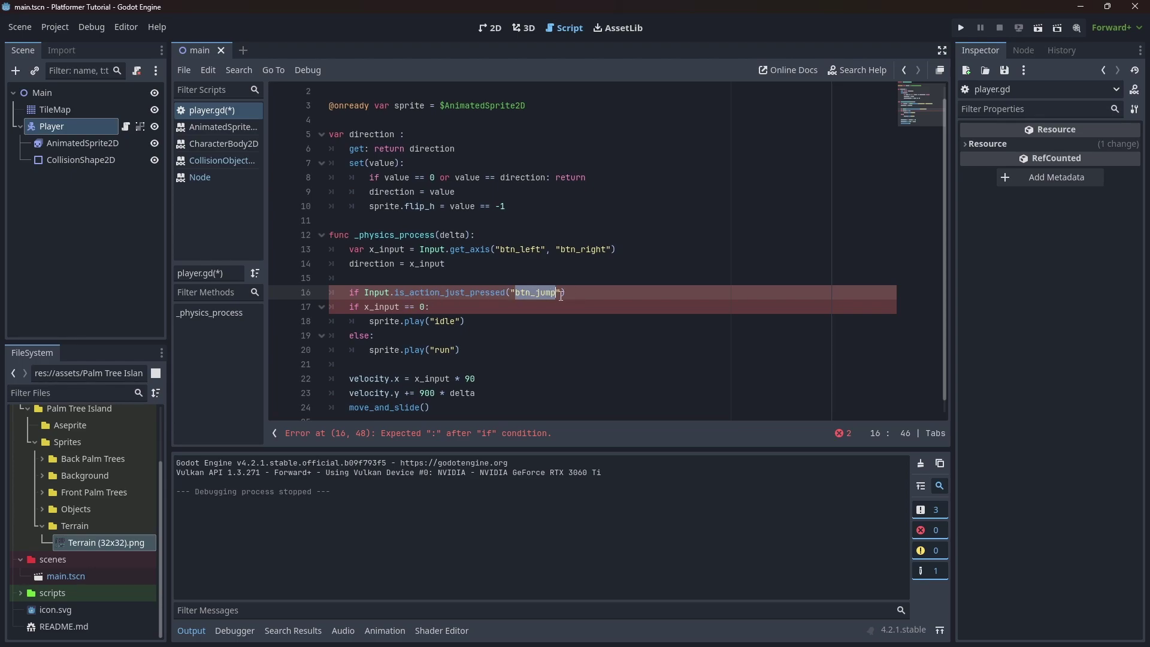
pyautogui.doubleClick(493, 292)
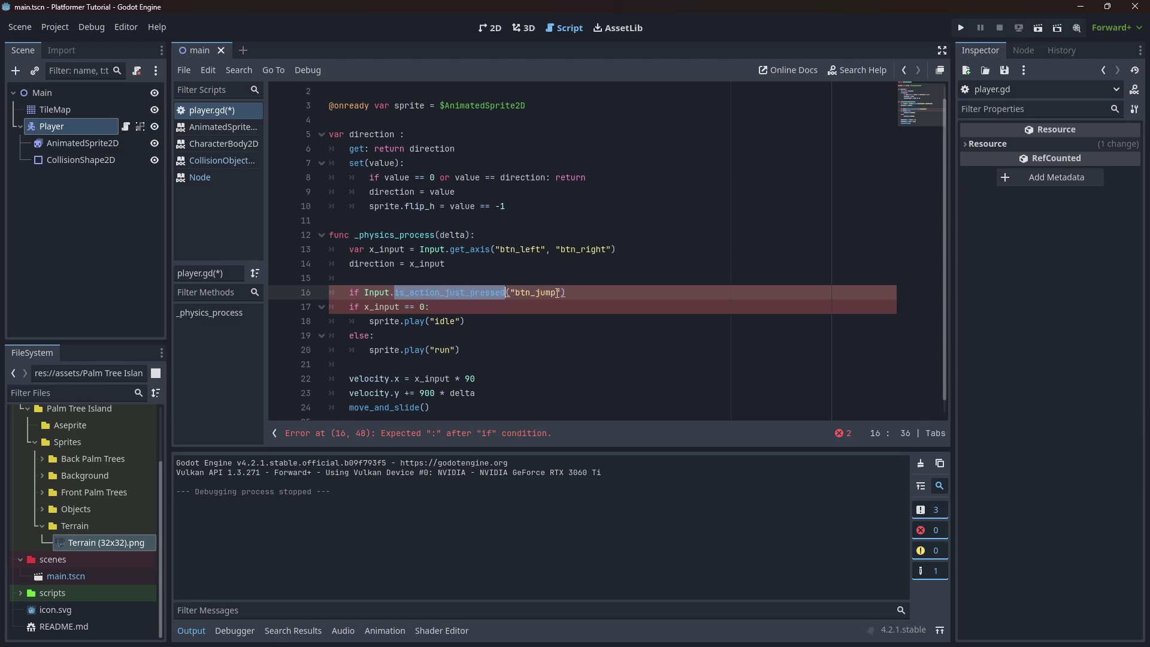
# Extend the jump condition on the btn_jump line with "and is_on_floor()".
pyautogui.press('End')
pyautogui.write('and is_on_flo')
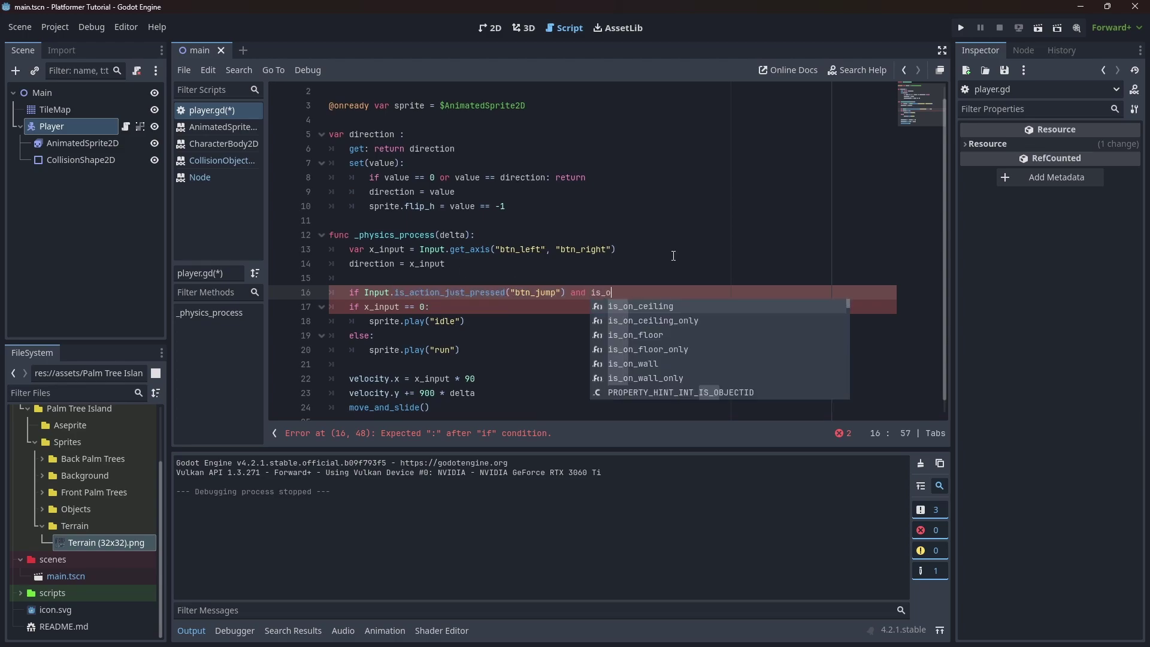
pyautogui.press('Return')
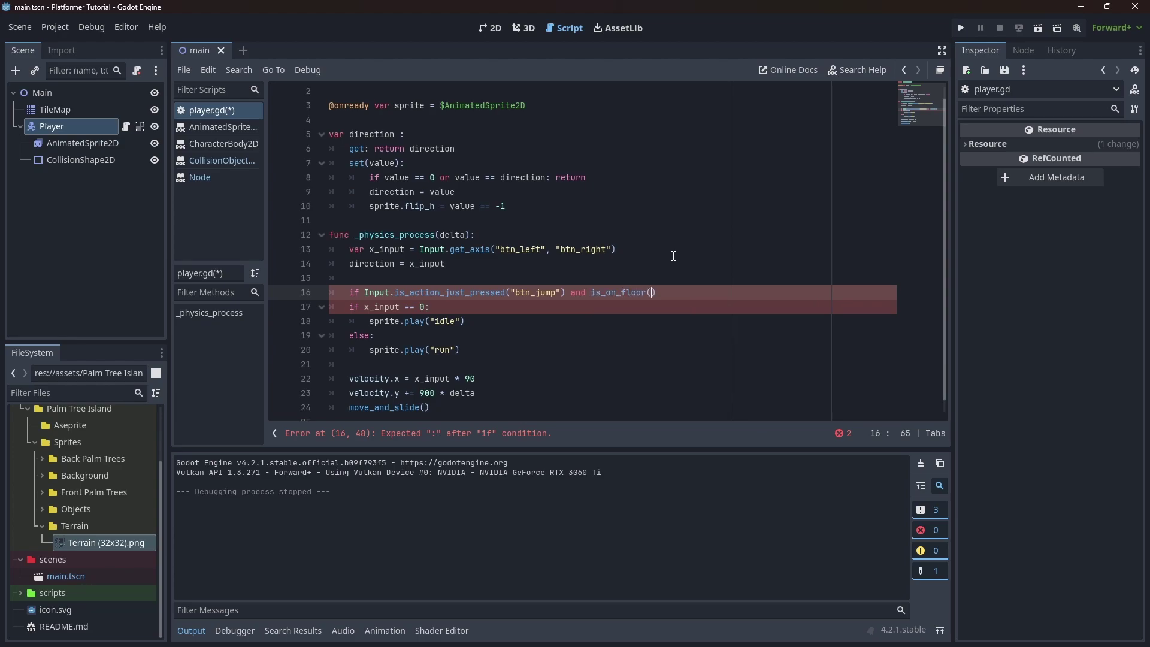
pyautogui.press('Down')
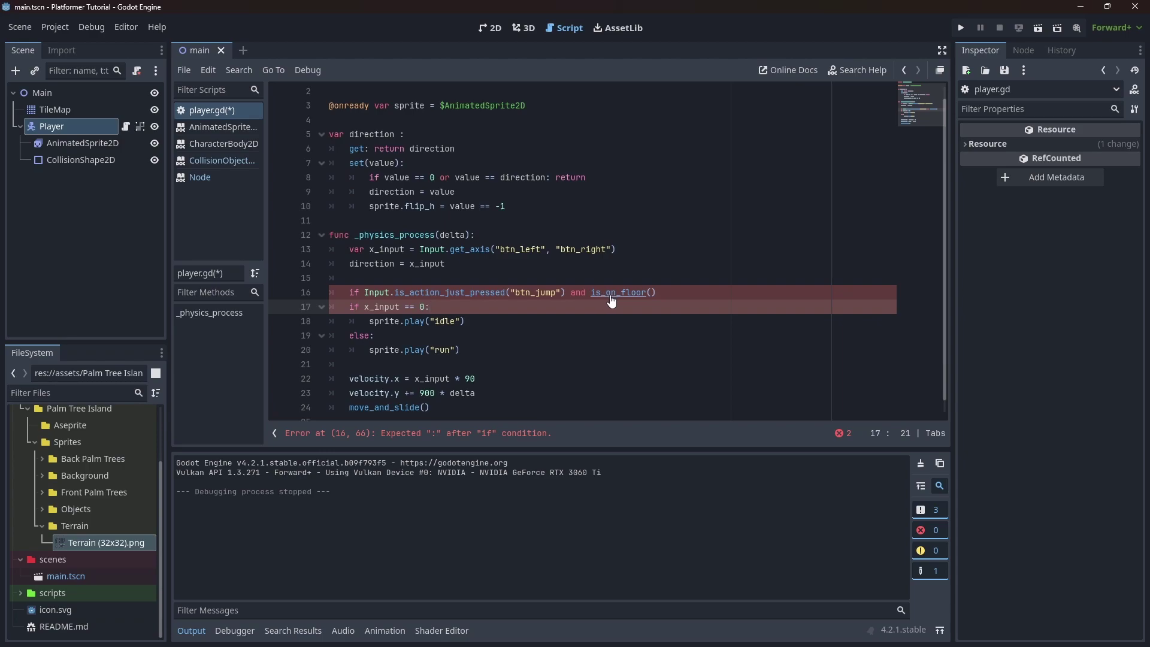
# Look up is_on_floor() in the CharacterBody2D documentation, return to player.gd and end the jump condition with a colon and an indented line.
pyautogui.keyDown('ctrl'); pyautogui.click(612, 293); pyautogui.keyUp('ctrl')
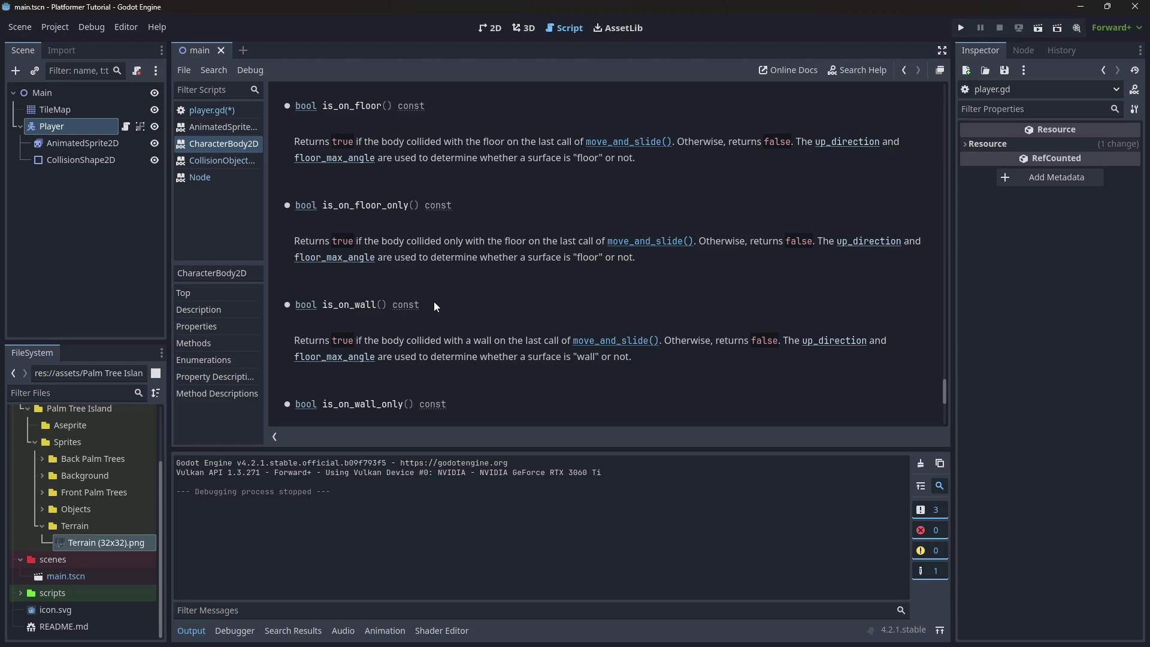
pyautogui.click(212, 111)
pyautogui.click(677, 296)
pyautogui.write(':')
pyautogui.press('Return')
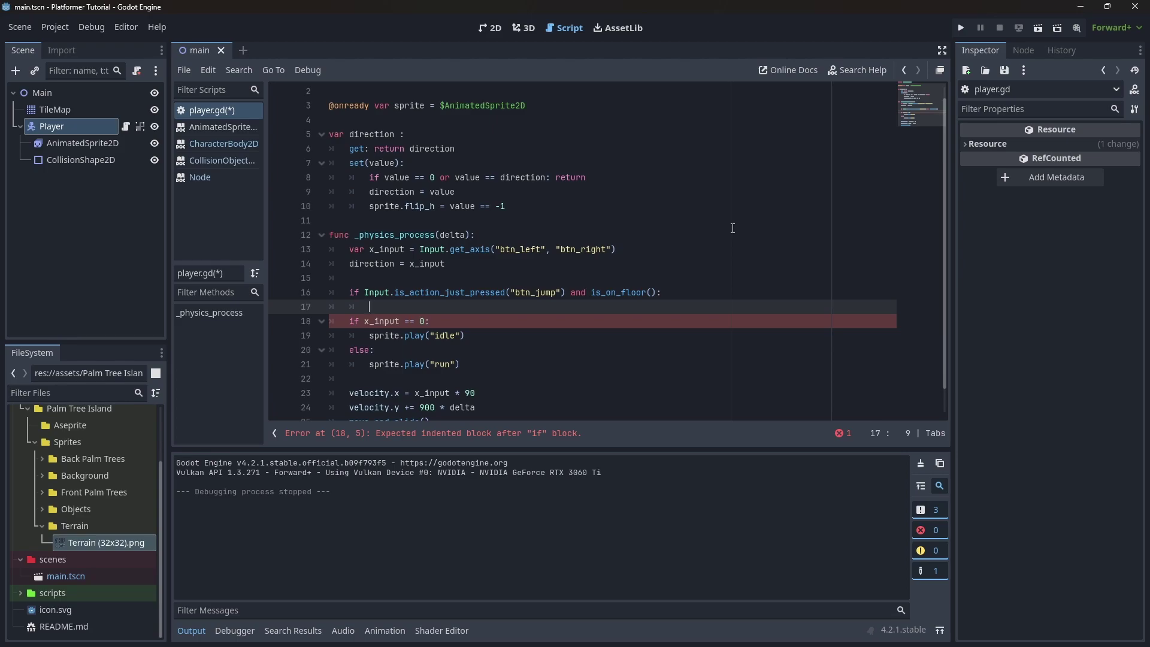
# Fill the jump branch with velocity.y = -300 and sprite.play("jump").
pyautogui.write('velocity')
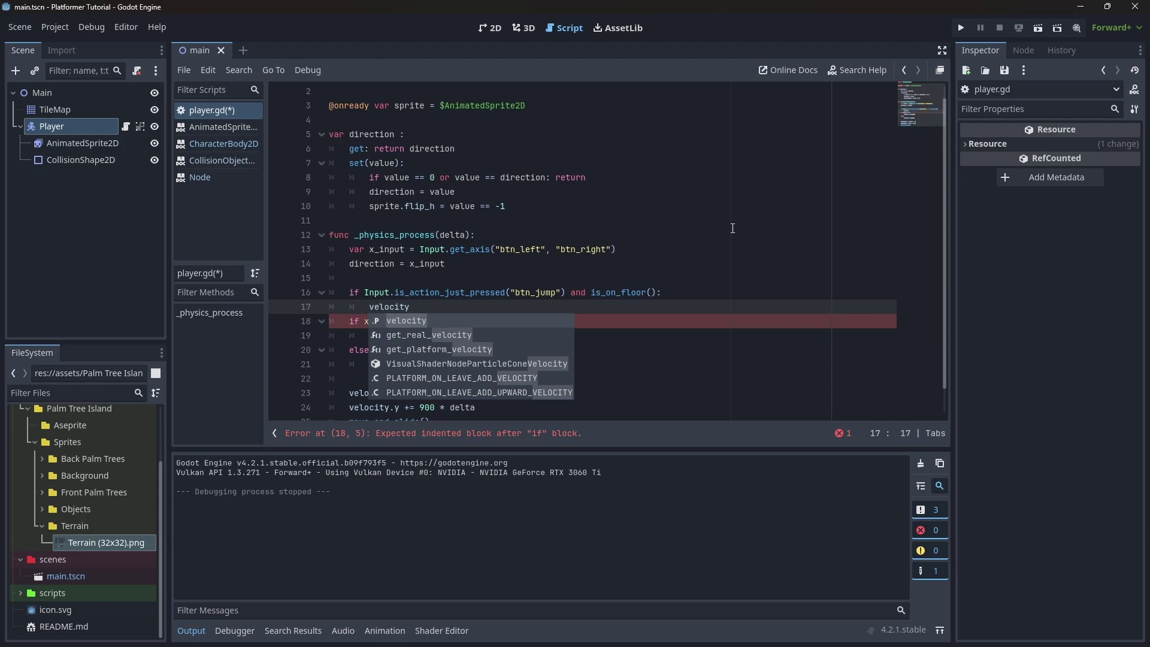
pyautogui.write('.y = -300')
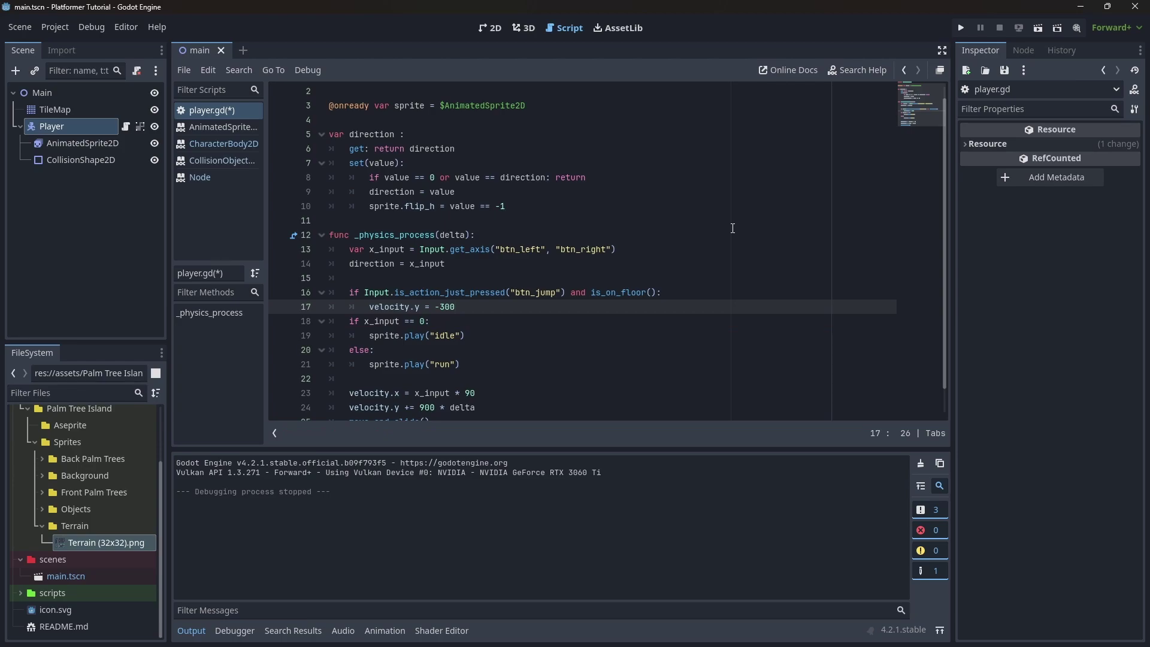
pyautogui.press('Return')
pyautogui.write('sprite')
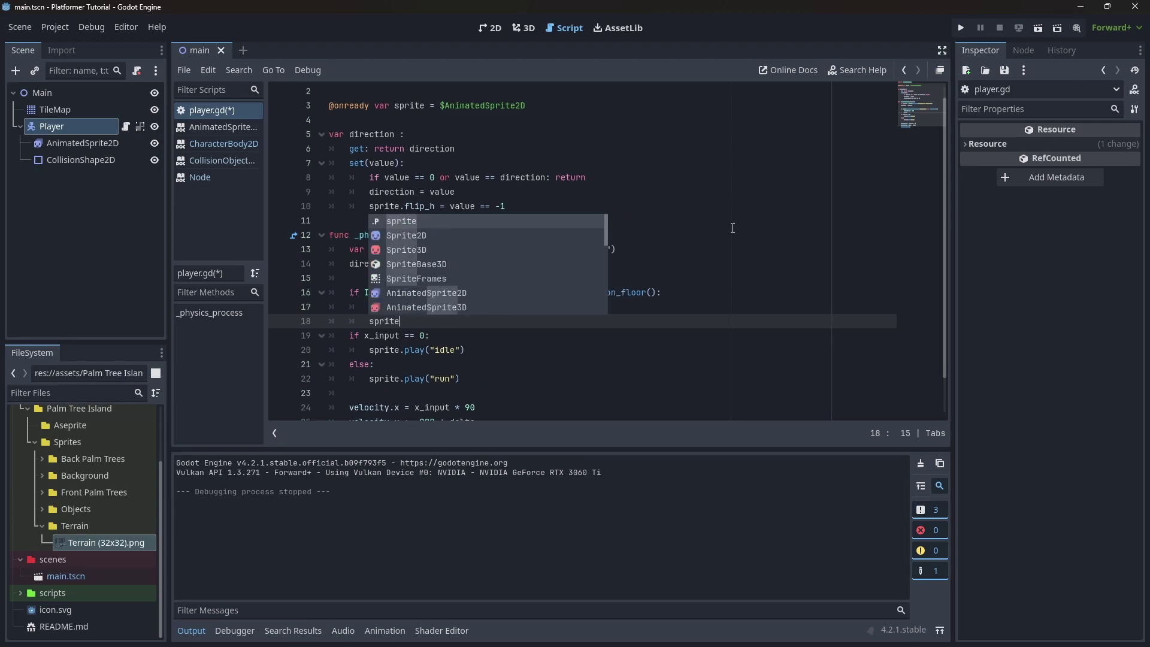
pyautogui.write('.play("jump"')
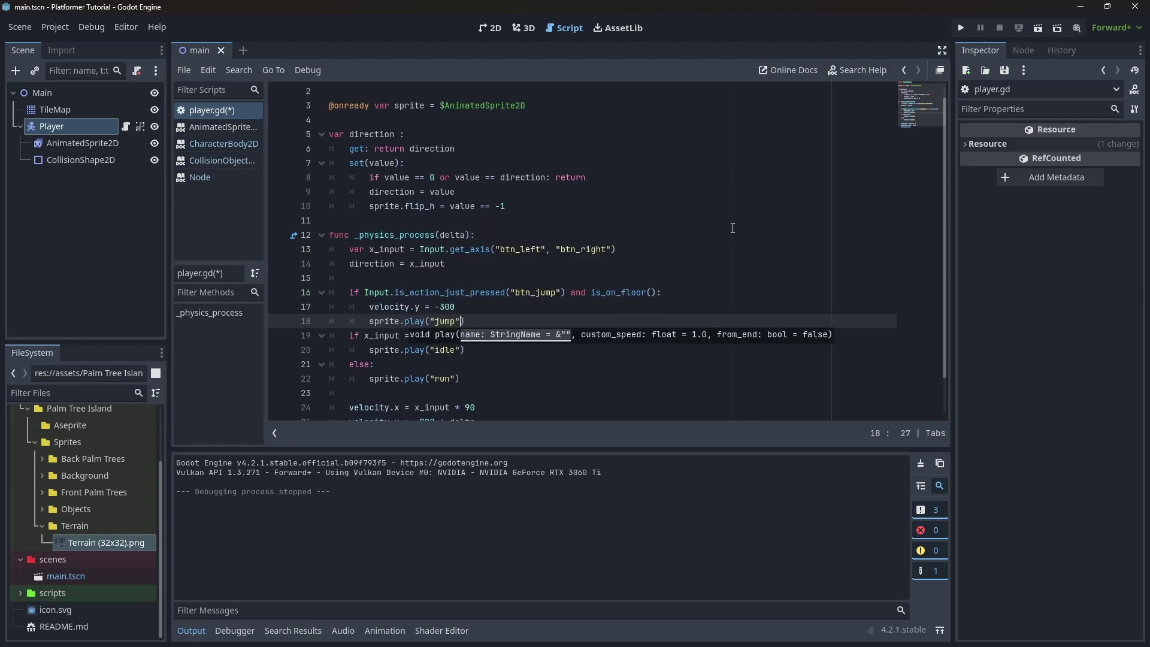
pyautogui.click(507, 293)
pyautogui.click(495, 321)
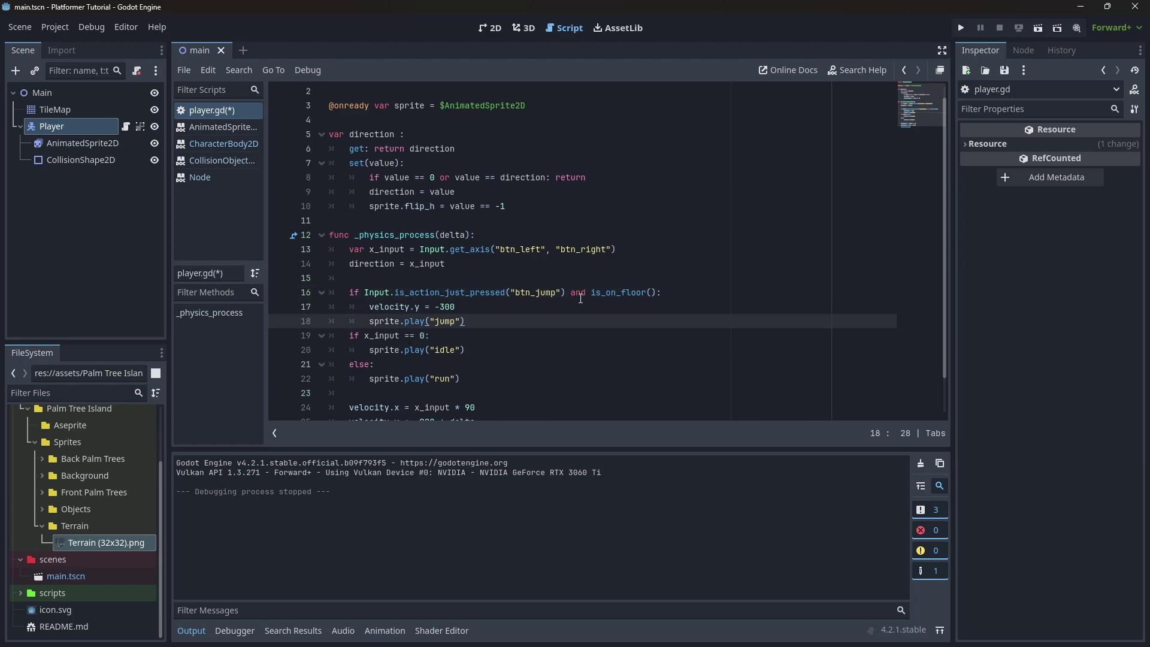
# Add an elif line below the jump branch with the condition not is_on_floor() and velocity.y >= 0.
pyautogui.press('Return')
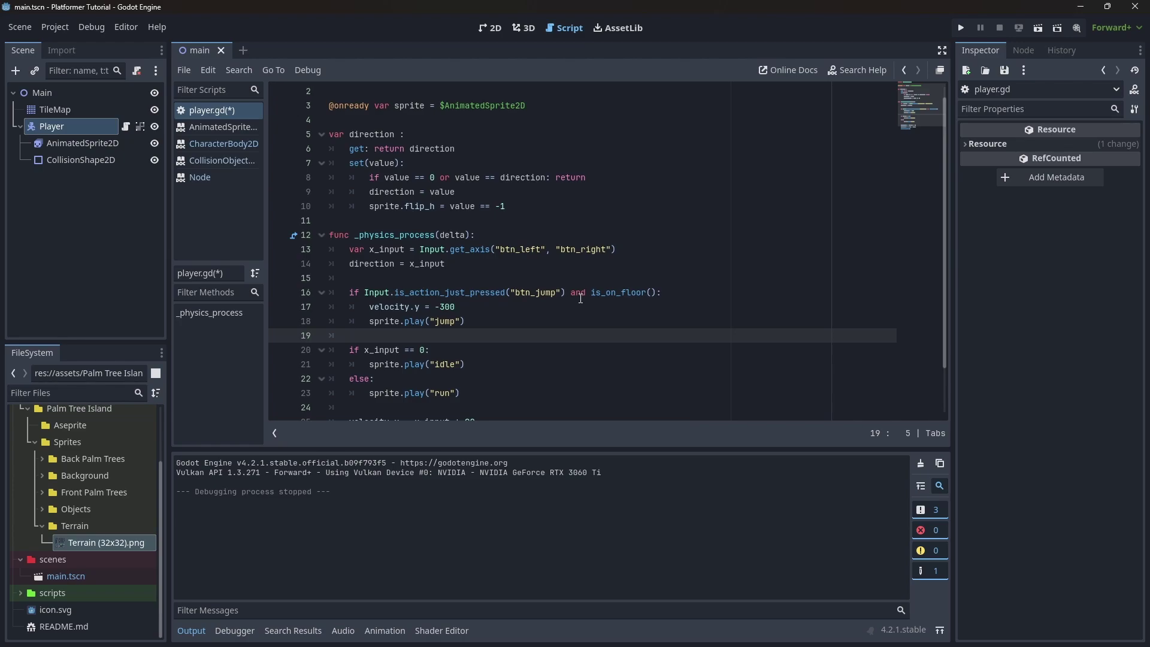
pyautogui.write('elif no')
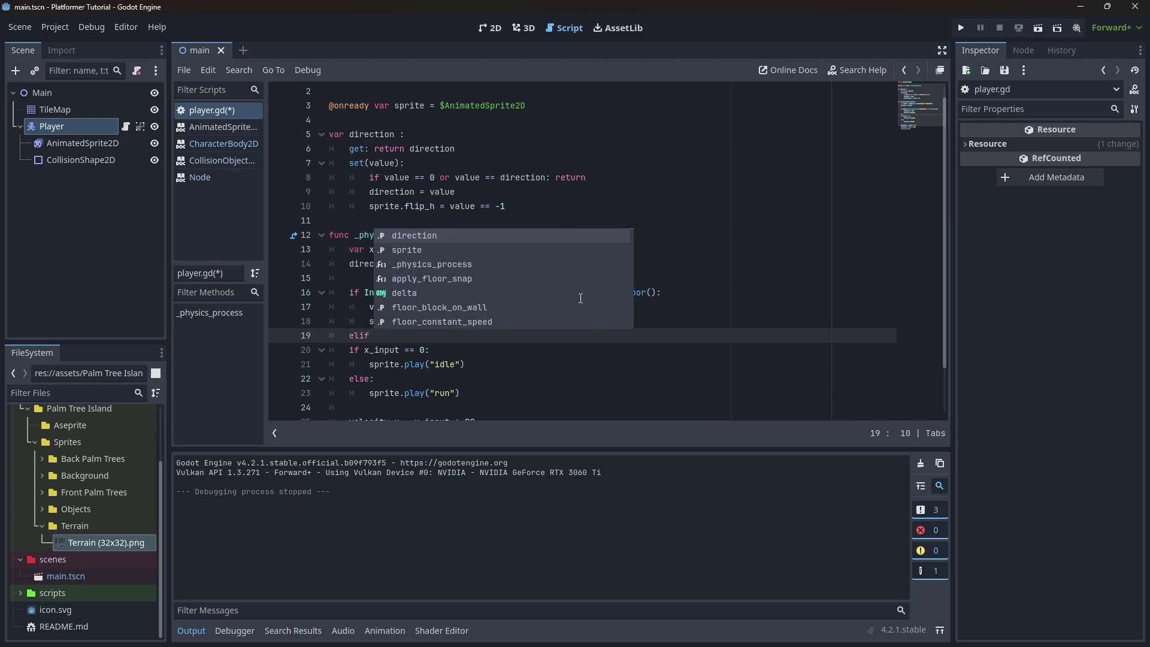
pyautogui.write('t is')
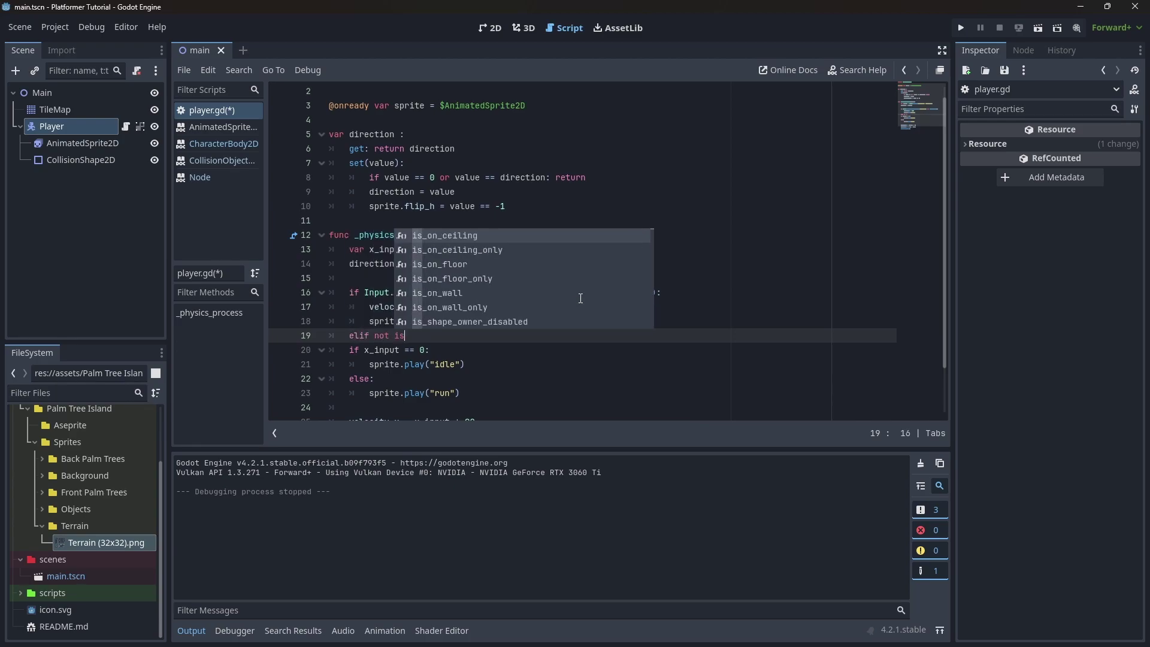
pyautogui.write('_on_flo')
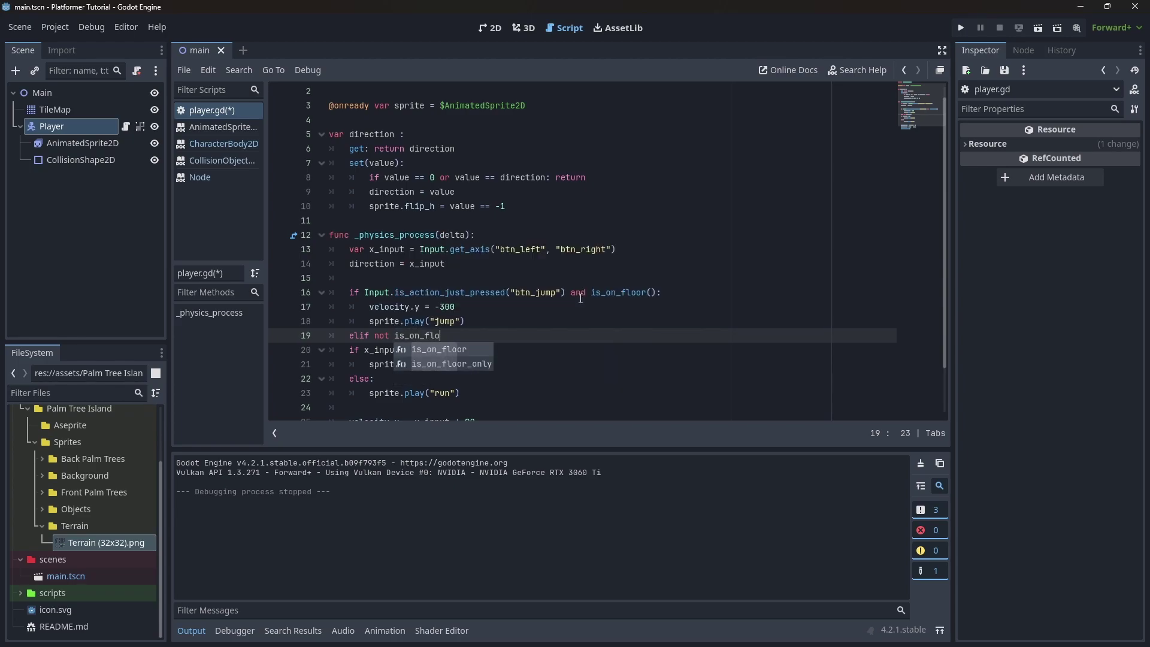
pyautogui.press('Return')
pyautogui.write('an')
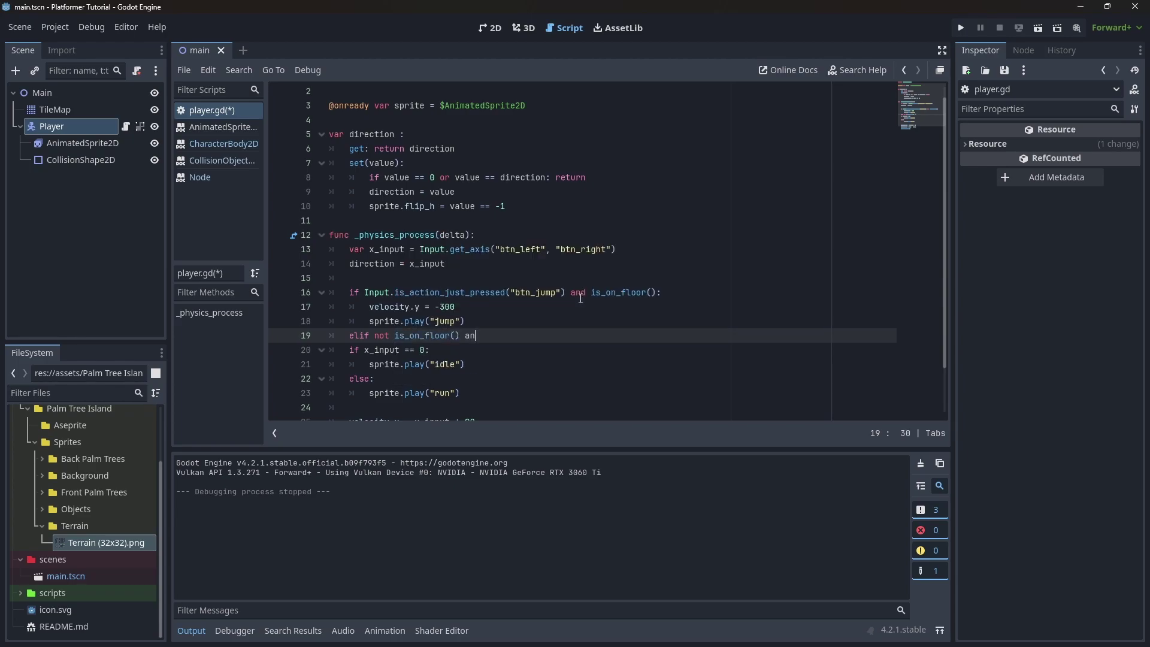
pyautogui.write('d veloci')
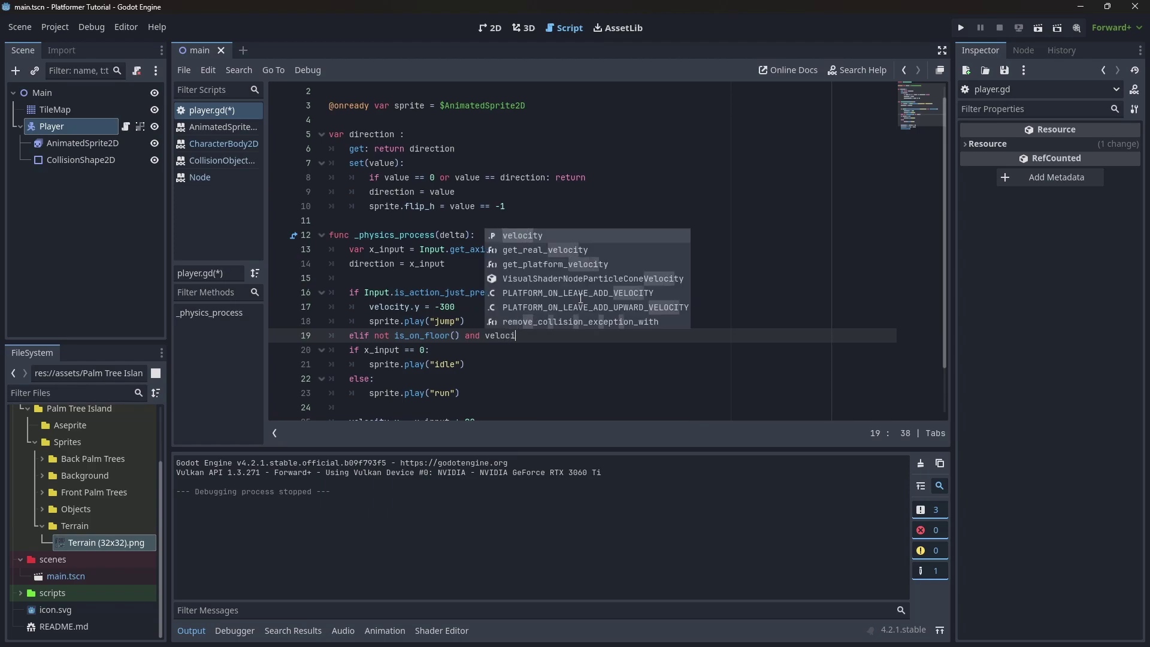
pyautogui.write('ty.y ')
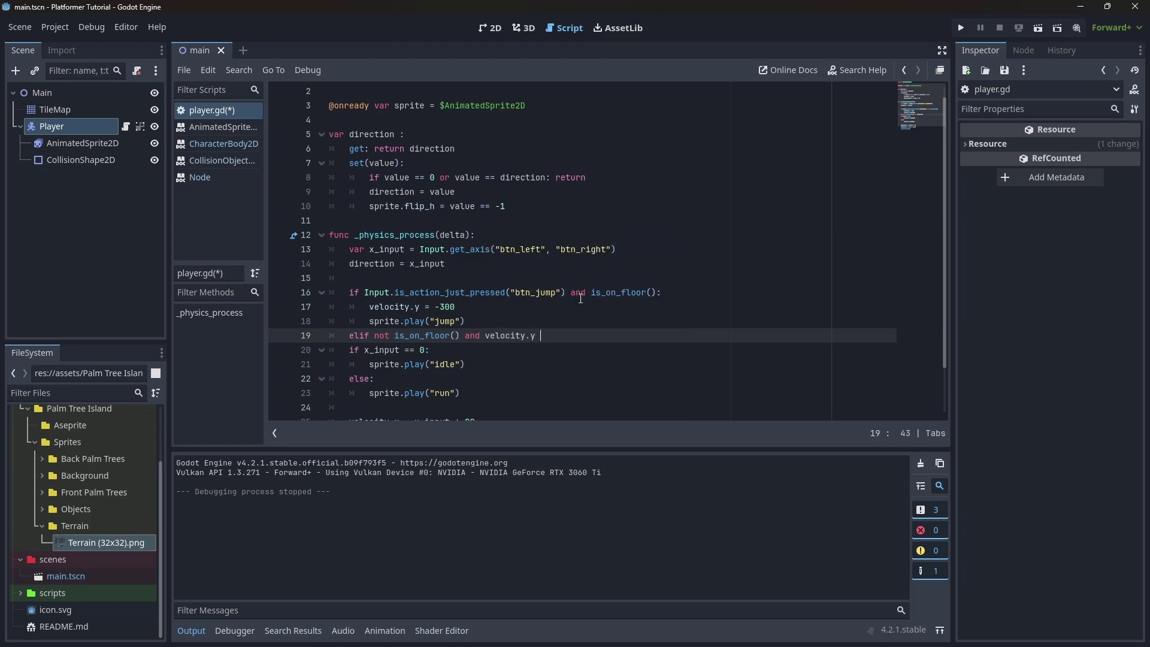
pyautogui.write('>= 0:')
# Make the airborne elif branch play the fall animation with sprite.play("fall").
pyautogui.press('Return')
pyautogui.write('sprite.play')
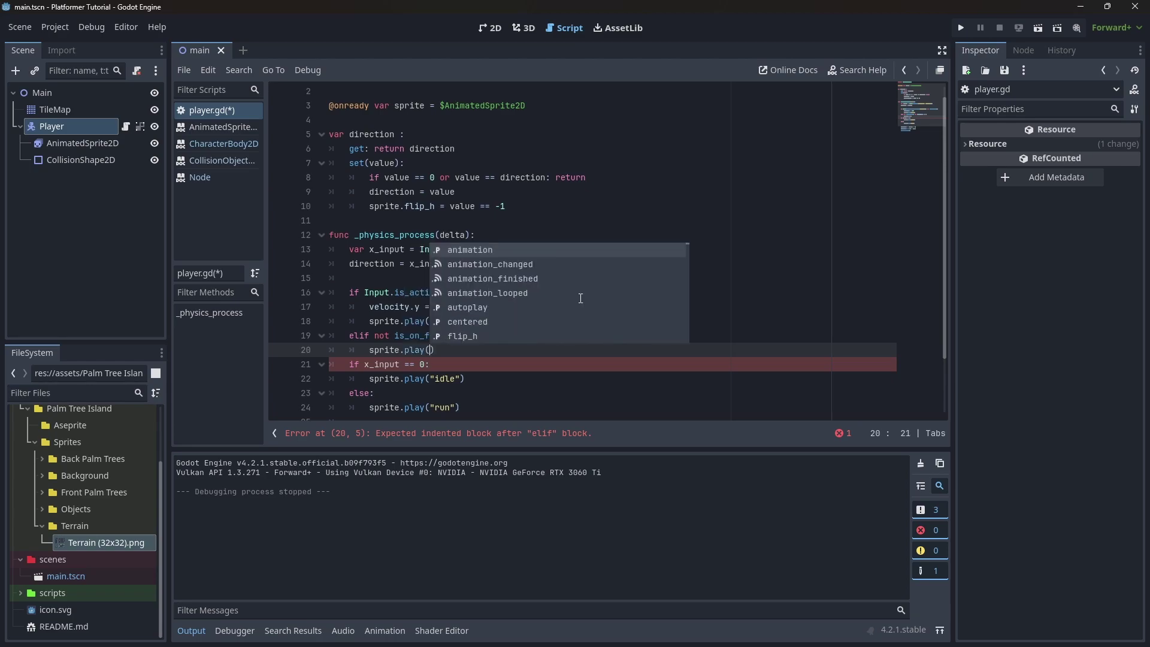
pyautogui.write('(')
pyautogui.press('Return')
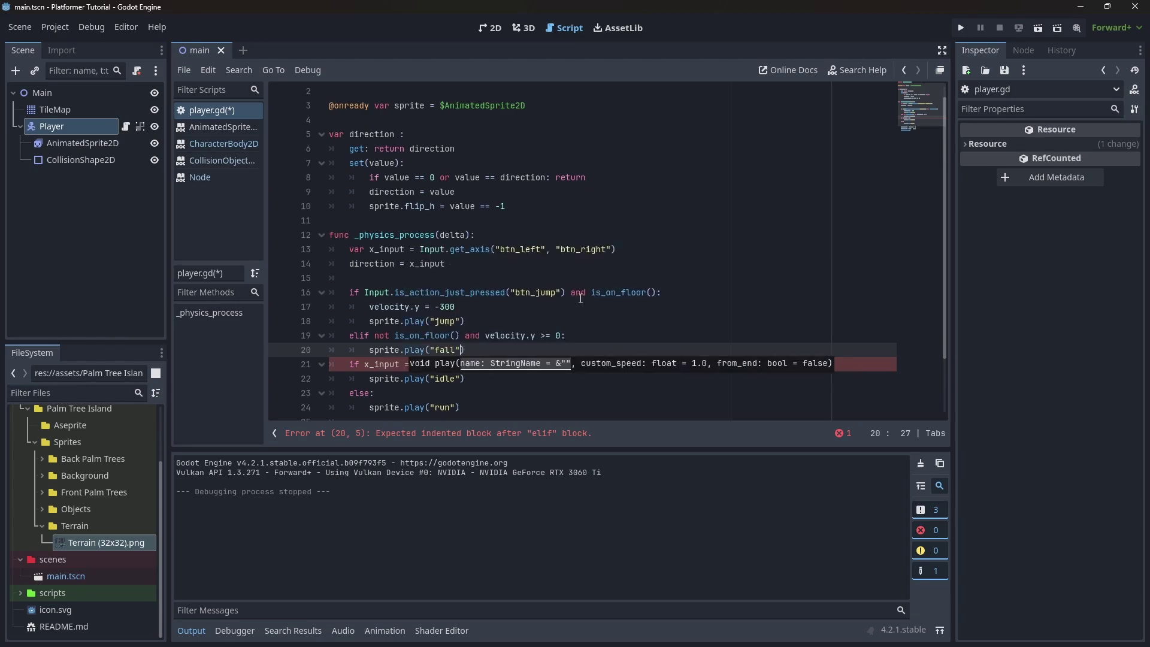
# Change the x_input == 0 check from if to elif so it joins the jump and fall chain.
pyautogui.press('Down')
pyautogui.press('Down')
pyautogui.press('Up')
pyautogui.press('Left')
pyautogui.press('Left')
pyautogui.press('Left')
pyautogui.press('Left')
pyautogui.press('Left')
pyautogui.press('Left')
pyautogui.press('Left')
pyautogui.press('Left')
pyautogui.press('Left')
pyautogui.press('Left')
pyautogui.write('el')
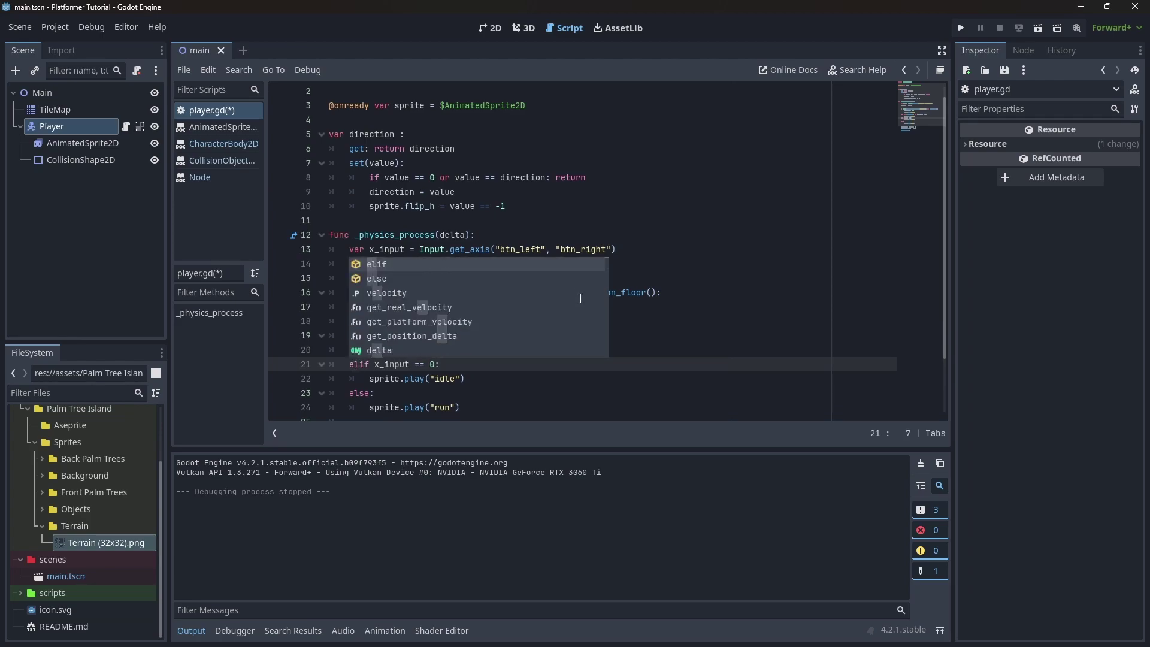
pyautogui.press('Escape')
# Replace the else above sprite.play("run") with elif is_on_floor(): and save the scene and script.
pyautogui.press('Down')
pyautogui.press('Down')
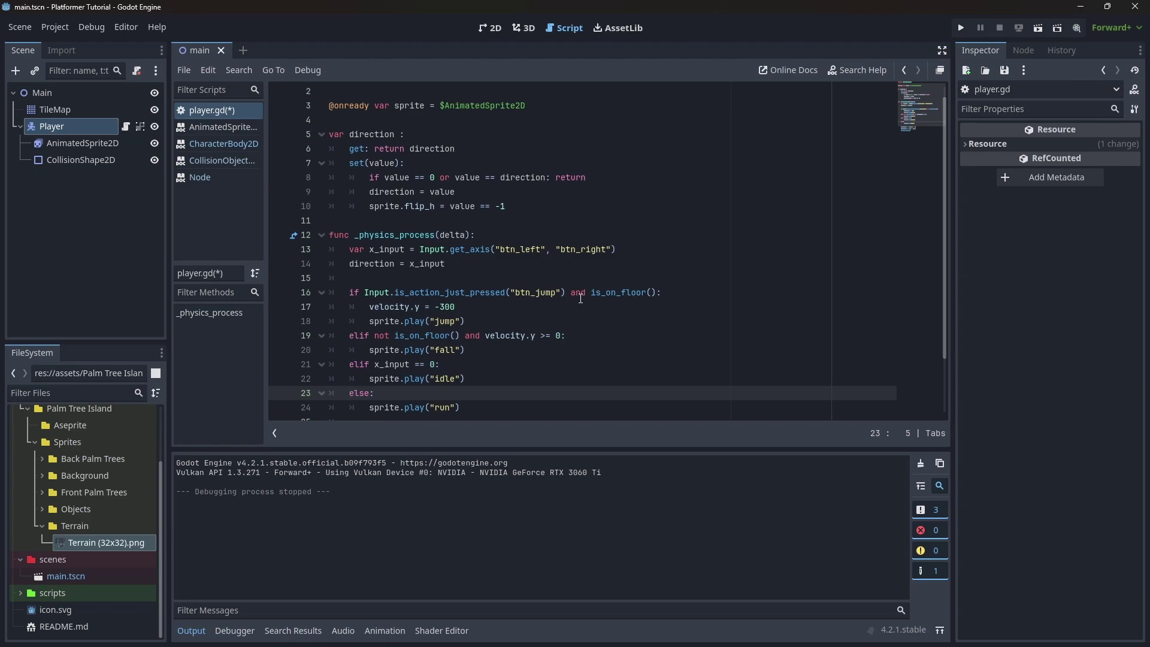
pyautogui.write('el')
pyautogui.press('Escape')
pyautogui.press('Delete')
pyautogui.press('Delete')
pyautogui.press('Delete')
pyautogui.press('Delete')
pyautogui.write('if is_on')
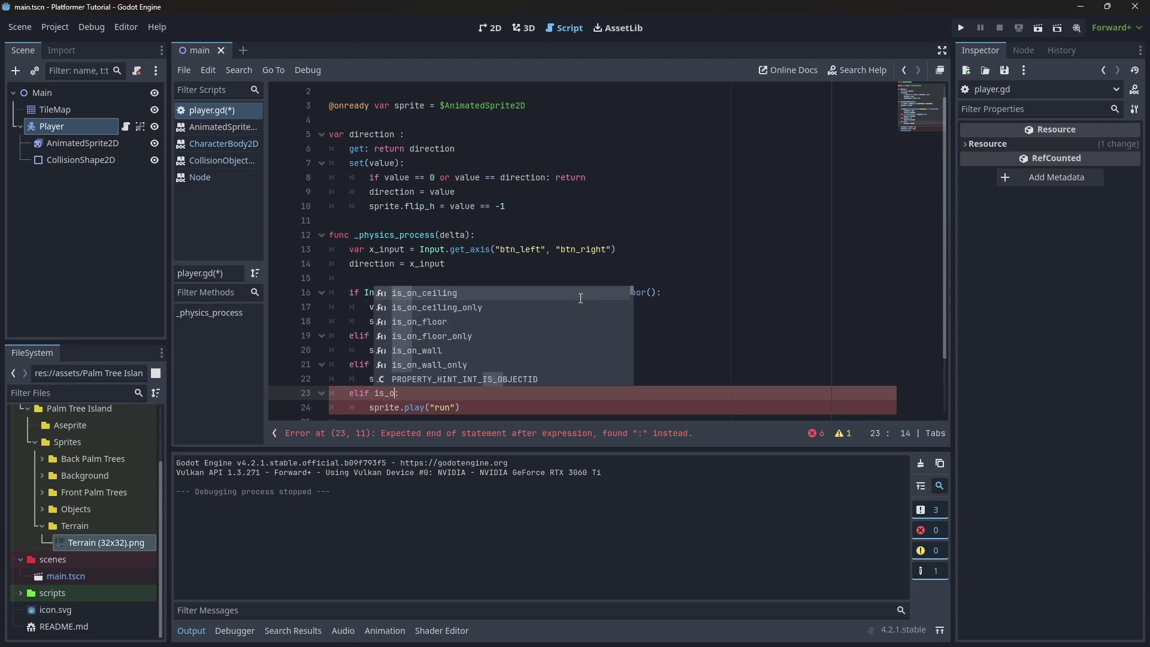
pyautogui.write('_f')
pyautogui.press('Return')
pyautogui.press('Down')
pyautogui.press('Down')
pyautogui.press('Down')
pyautogui.press('Down')
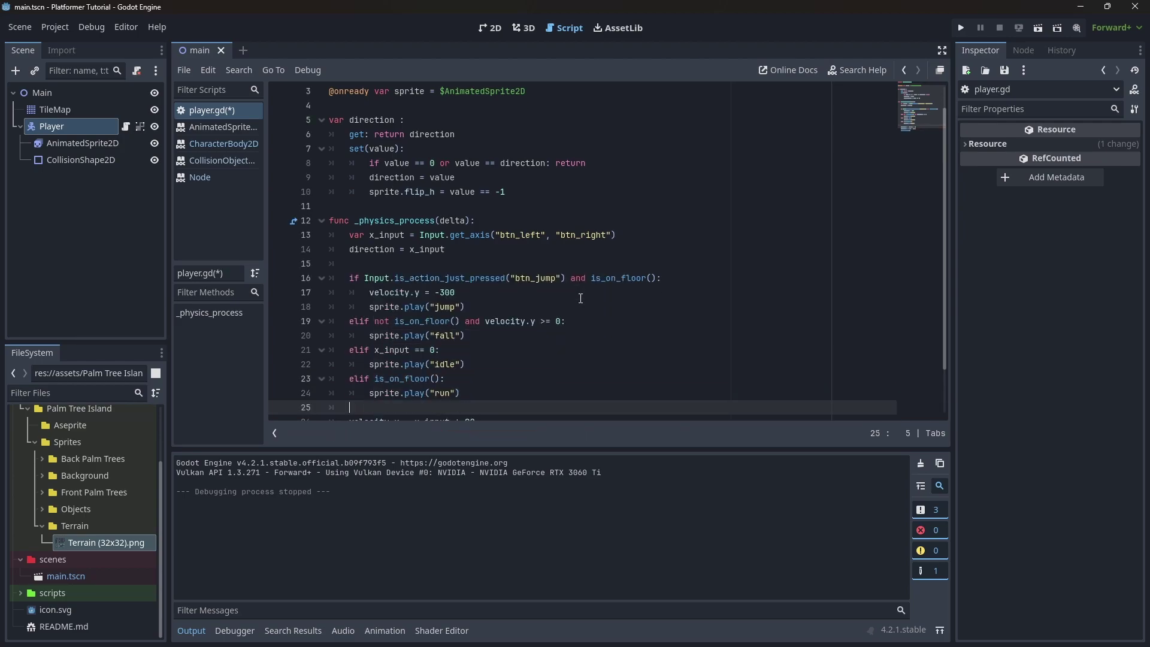
pyautogui.press('Down')
pyautogui.press('Down')
pyautogui.hotkey('ctrl', 's')
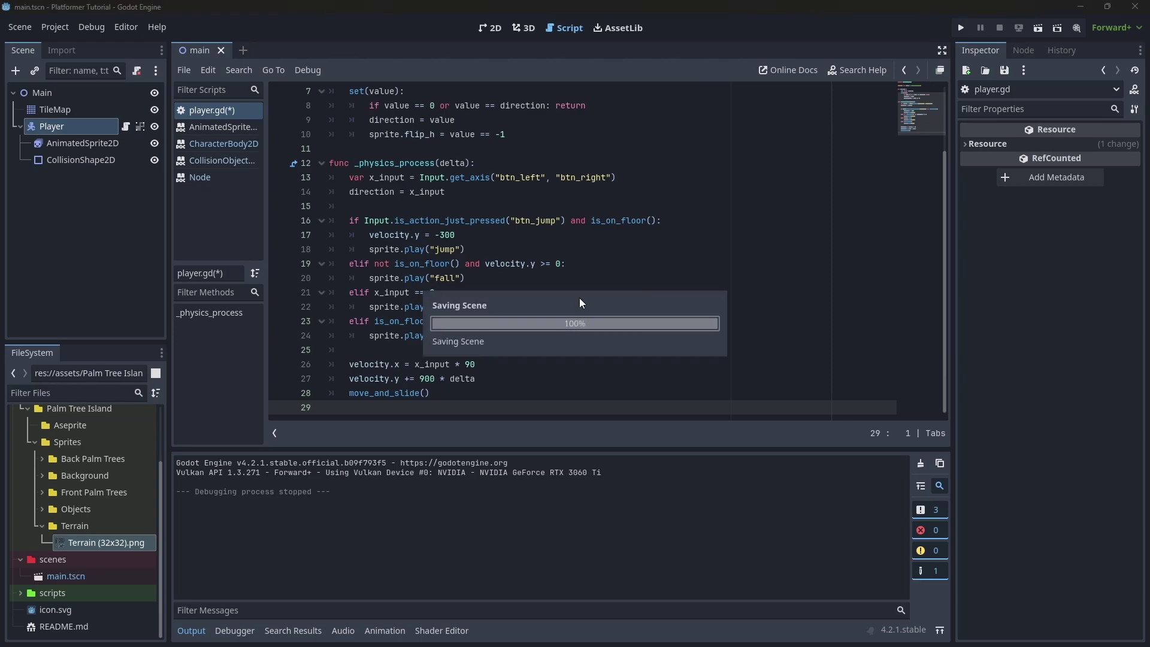
# Run the project to test jumping in place and while moving left and right, and close the game window.
pyautogui.click(963, 28)
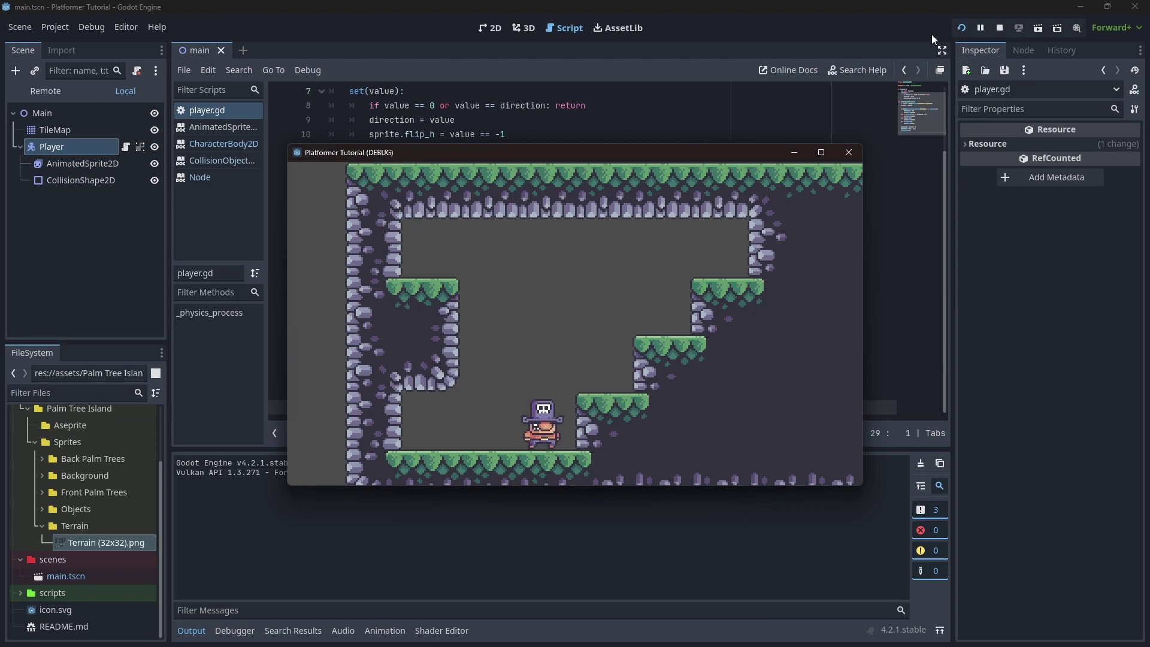
pyautogui.press('Left')
pyautogui.press('Right')
pyautogui.press('Right')
pyautogui.press('space')
pyautogui.press('space')
pyautogui.press('space')
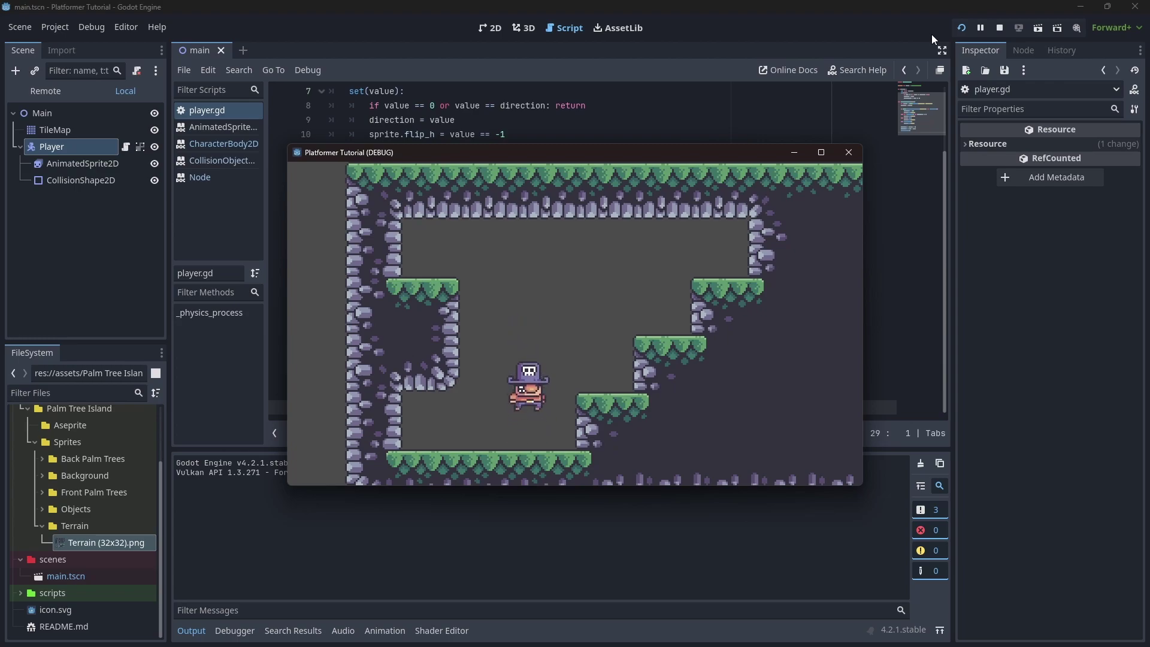
pyautogui.press('space')
pyautogui.press('space')
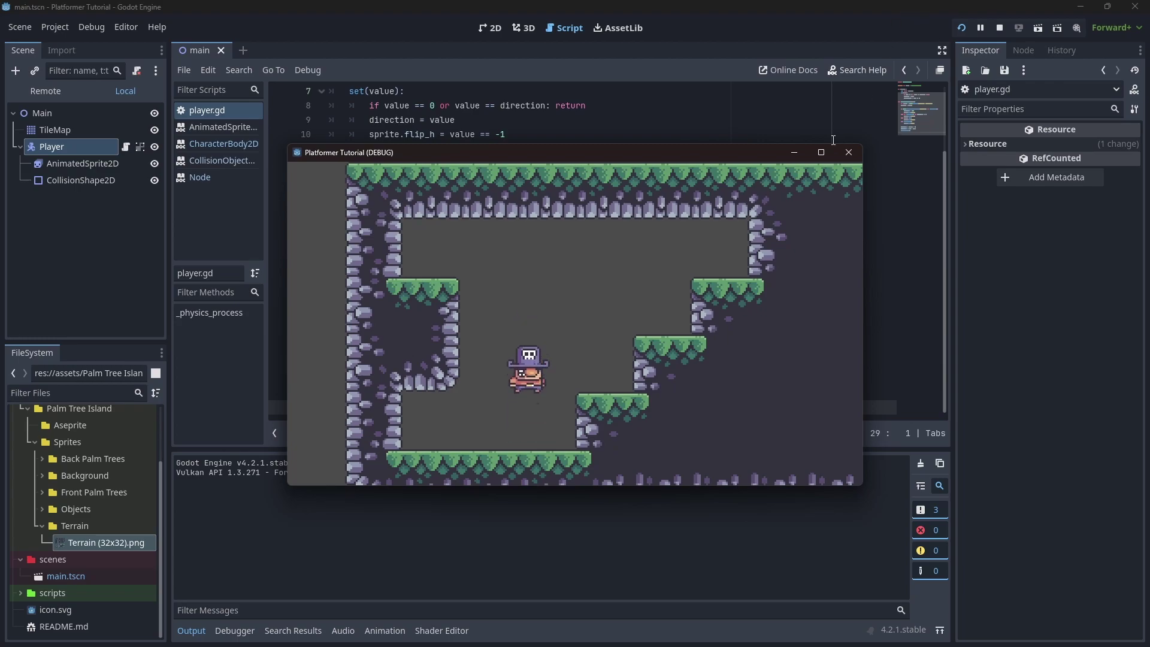
pyautogui.press('space')
pyautogui.press('space')
pyautogui.press('Left')
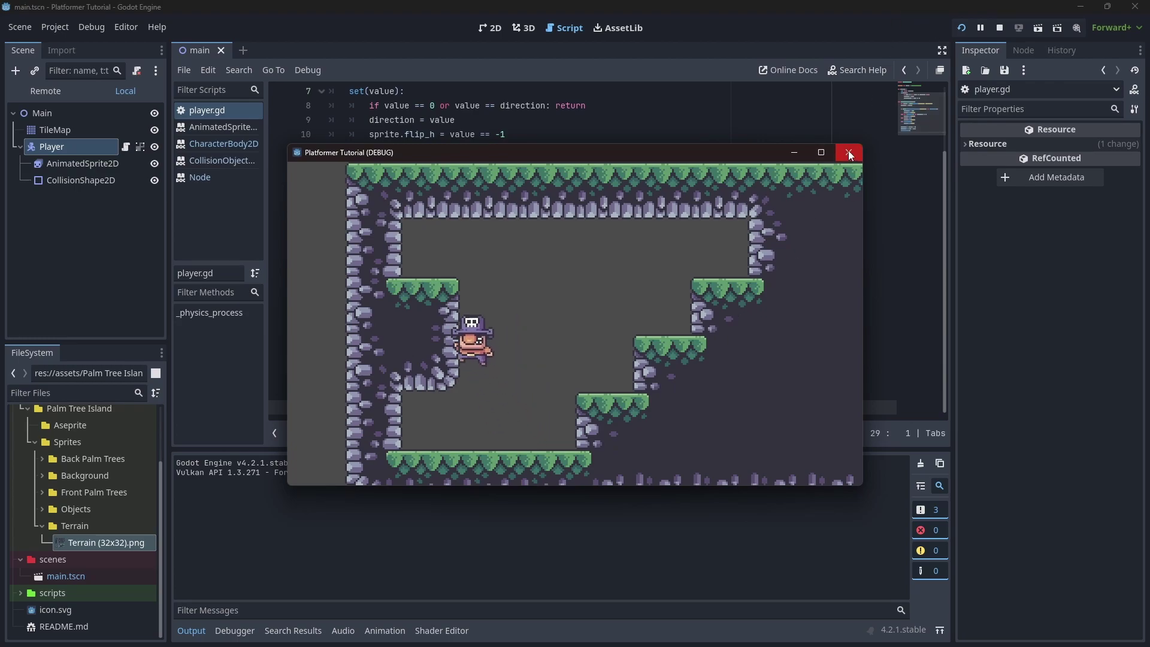
pyautogui.press('space')
pyautogui.press('Right')
pyautogui.press('space')
pyautogui.press('space')
pyautogui.click(849, 153)
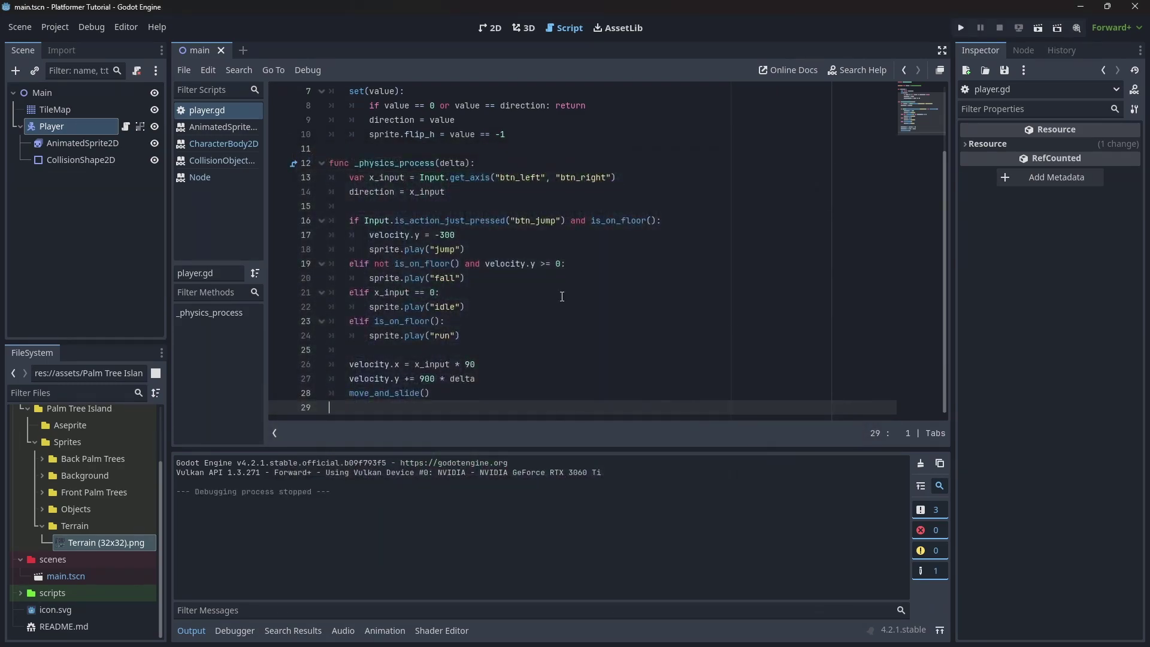
# Extend the elif x_input == 0 condition of the idle branch with "and is_on_floor()".
pyautogui.moveTo(374, 293); pyautogui.dragTo(435, 293)
pyautogui.click(436, 294)
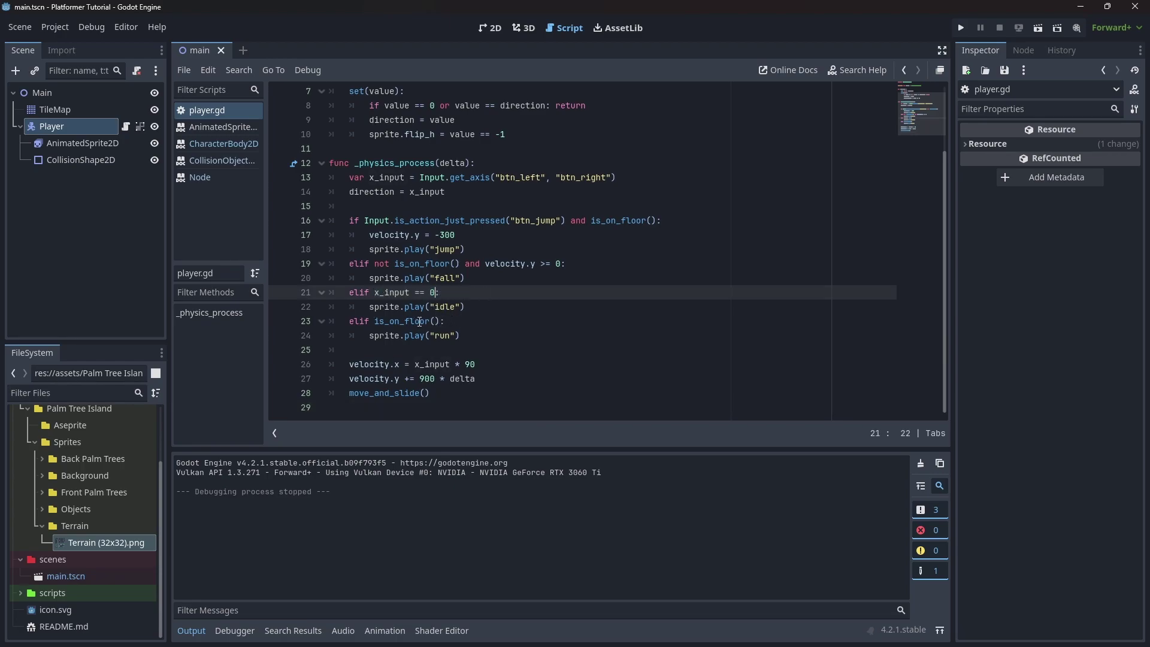
pyautogui.write('an')
pyautogui.write('d is_on_fl')
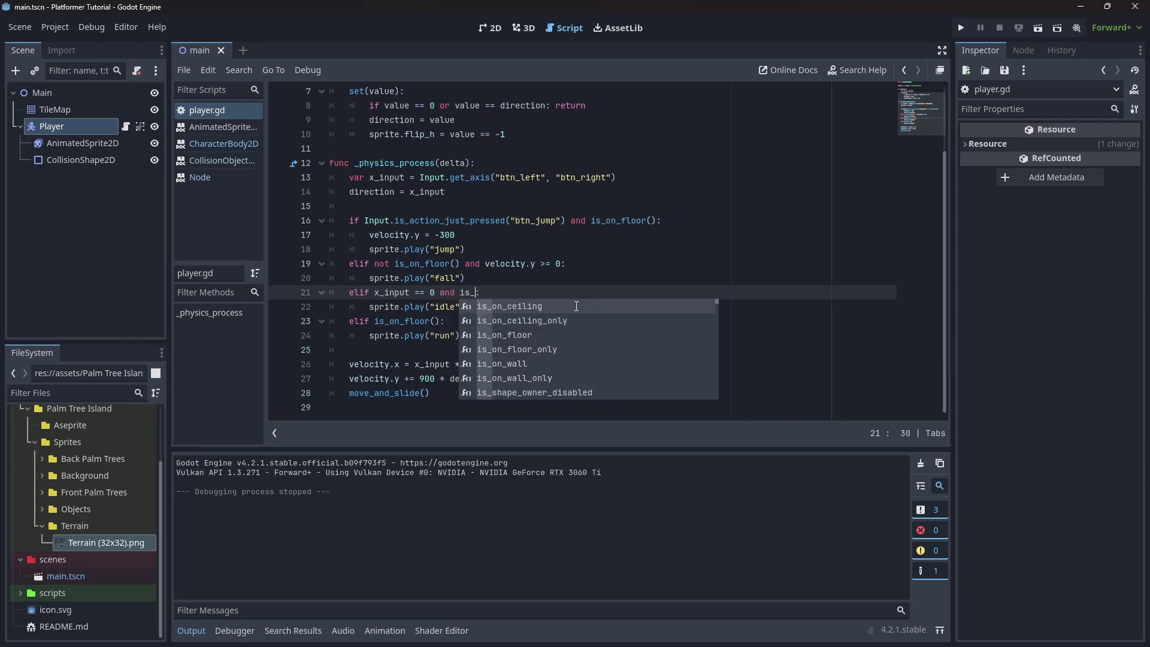
pyautogui.write('o')
pyautogui.press('Return')
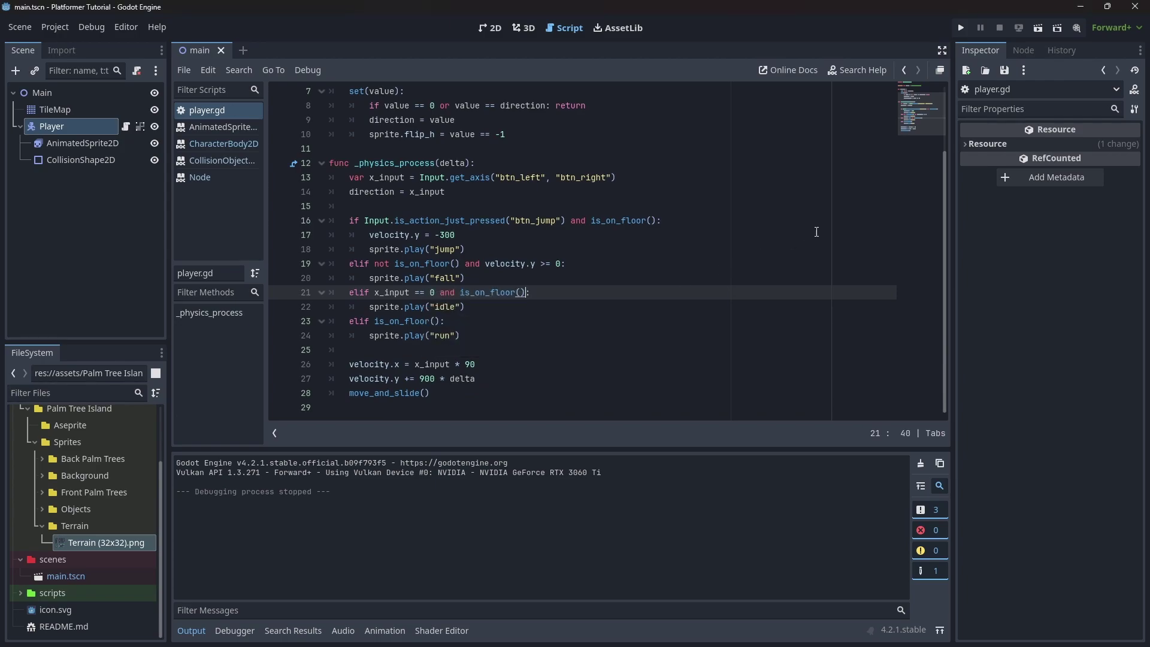
# Run the project to test jumping and running in both directions across the ground and first ledge, and close the game window.
pyautogui.click(961, 28)
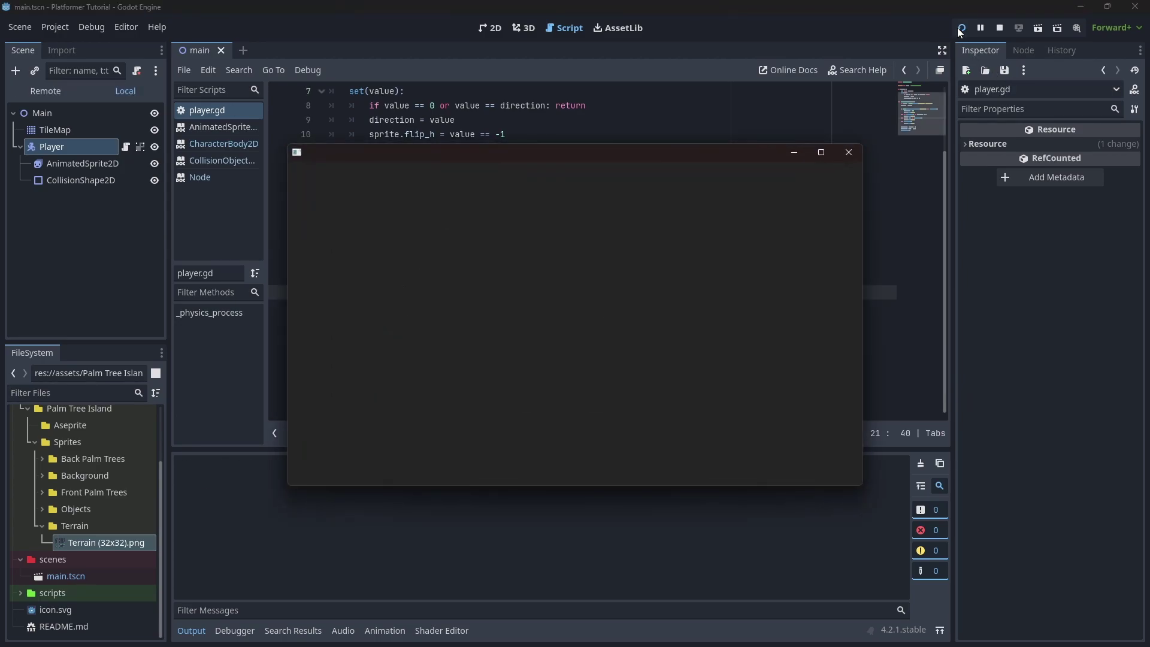
pyautogui.press('space')
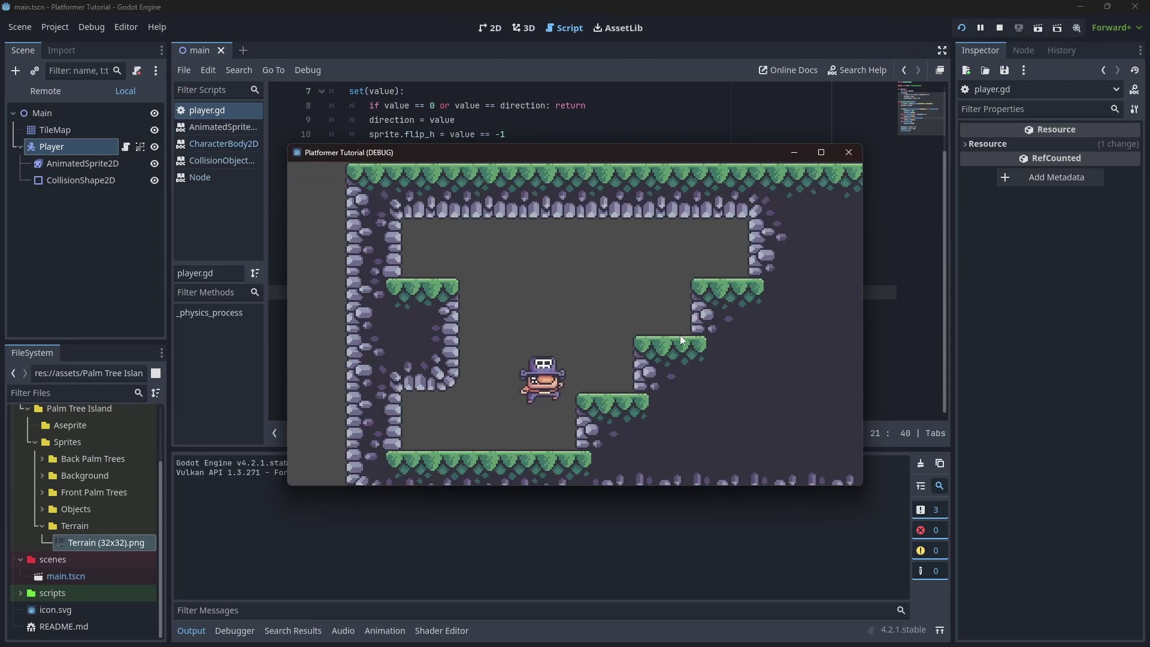
pyautogui.press('a')
pyautogui.press('d')
pyautogui.press('space')
pyautogui.press('a')
pyautogui.press('space')
pyautogui.press('d')
pyautogui.press('space')
pyautogui.press('space')
pyautogui.press('space')
pyautogui.press('a')
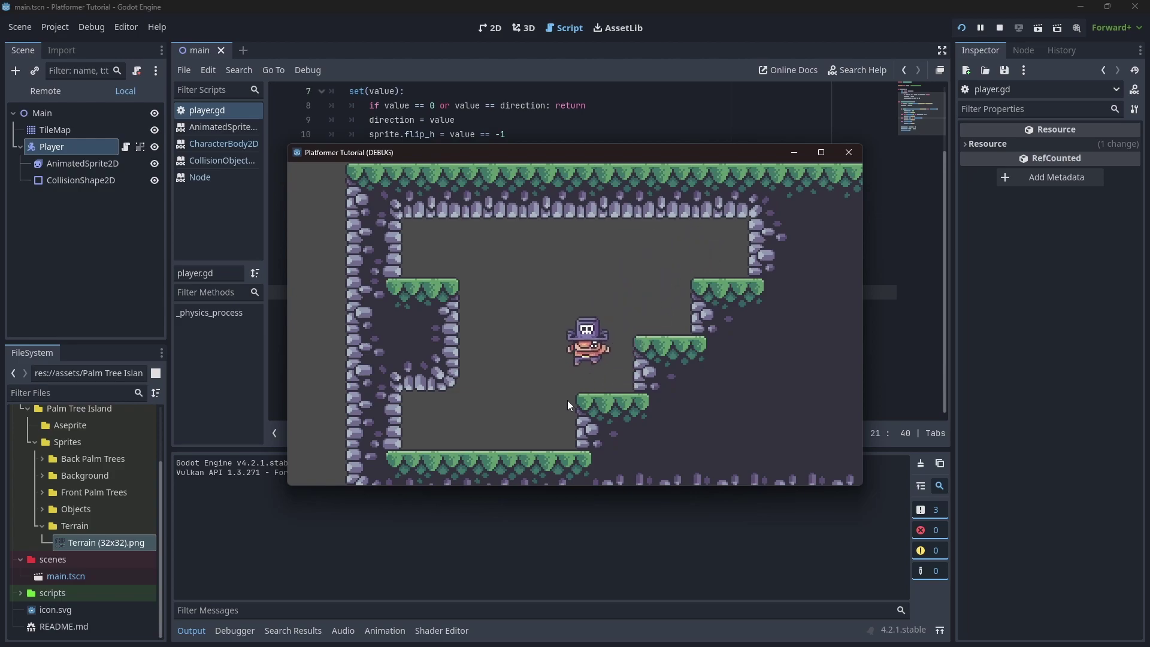
pyautogui.press('d')
pyautogui.press('space')
pyautogui.press('space')
pyautogui.press('a')
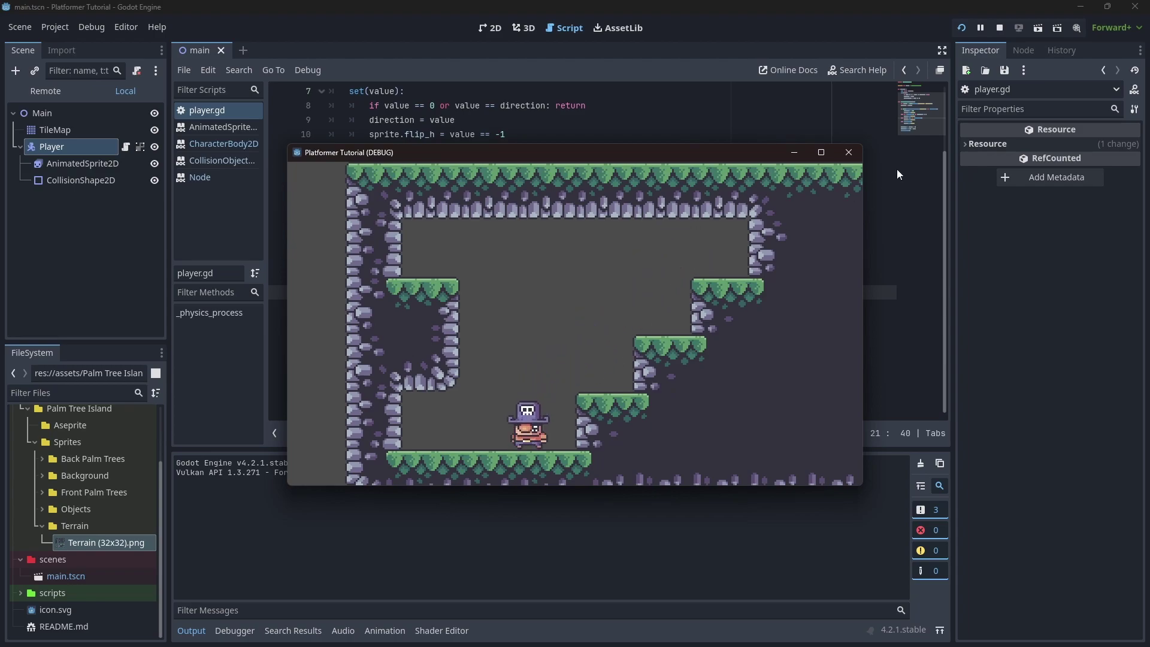
pyautogui.click(849, 152)
# Paint a Palm Tree Island Ground column on the TileMap along the level's left edge and erase inner wall tiles to widen the cave.
pyautogui.click(489, 28)
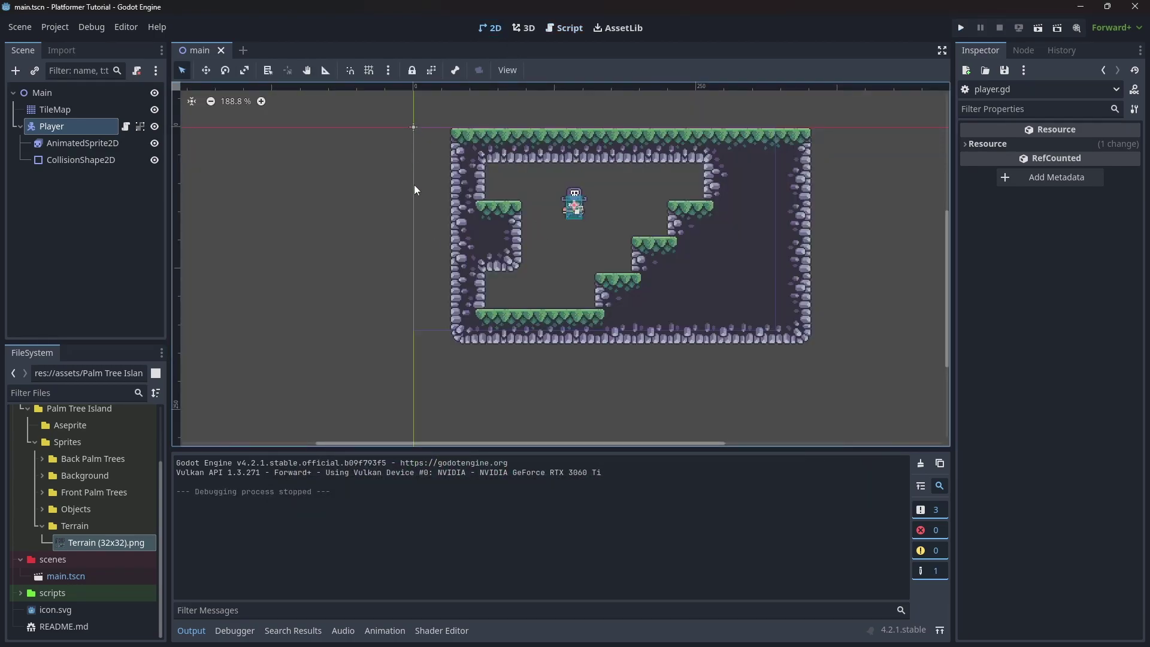
pyautogui.click(67, 108)
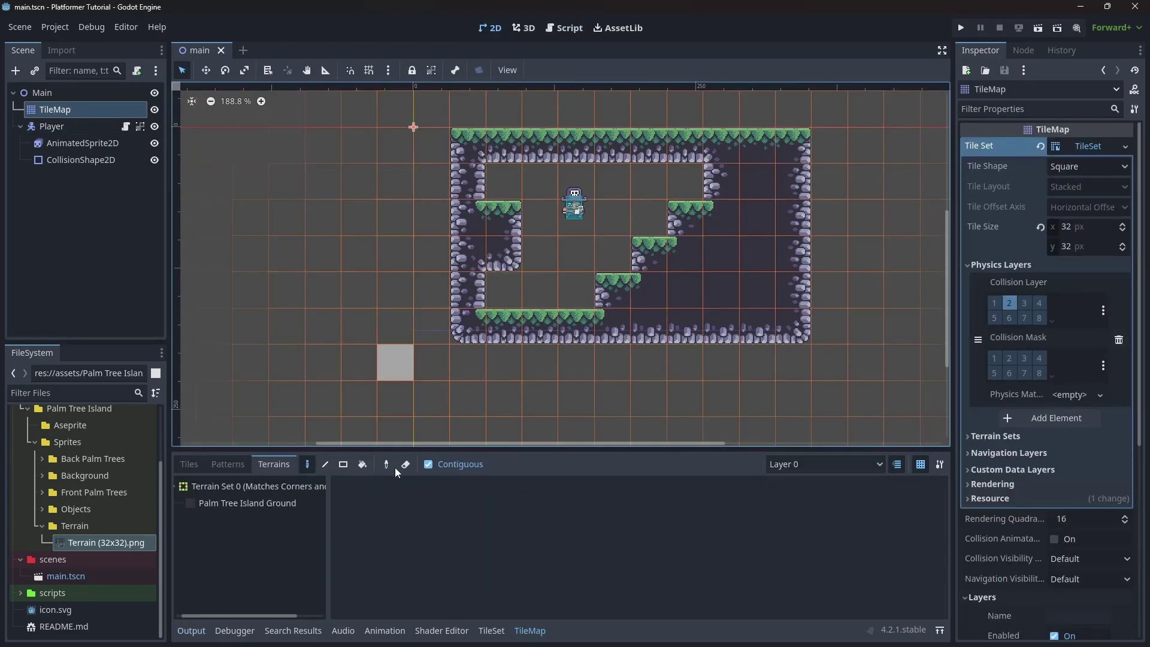
pyautogui.click(259, 504)
pyautogui.moveTo(433, 147); pyautogui.dragTo(433, 325)
pyautogui.rightClick(501, 243)
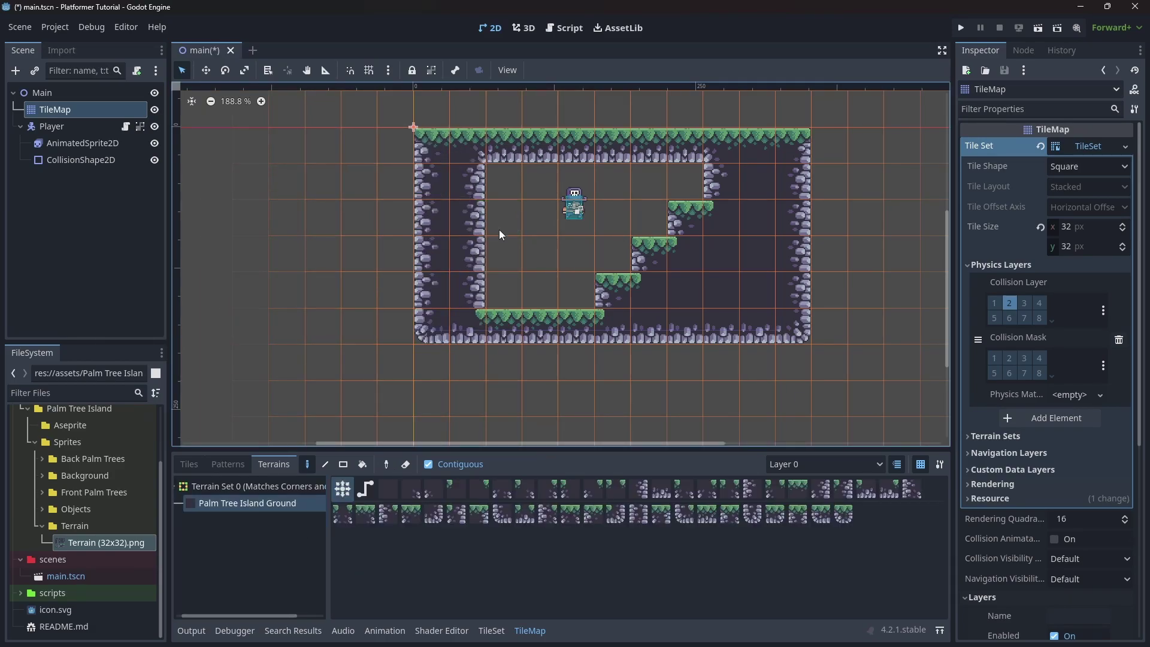
pyautogui.moveTo(492, 241)
pyautogui.mouseDown(button='right')
pyautogui.moveTo(465, 228)
pyautogui.moveTo(468, 183)
pyautogui.mouseUp(button='right')
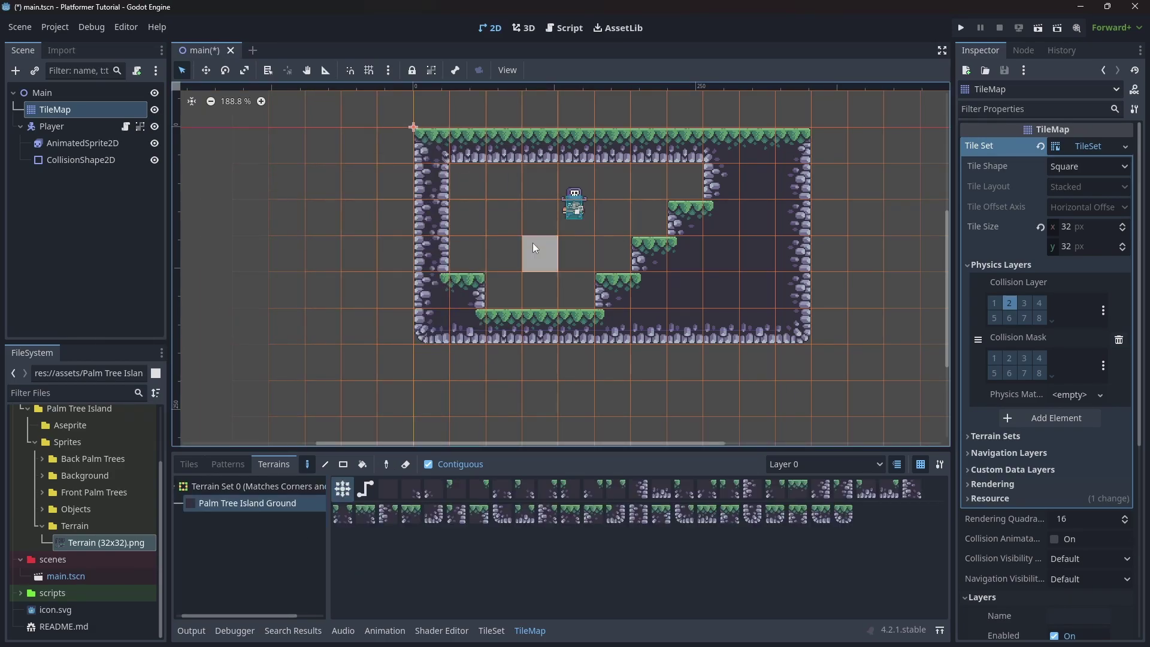
# Add a single-tile floating platform in mid-cave and replace the low step at the left wall with a higher two-tile ledge.
pyautogui.click(569, 214)
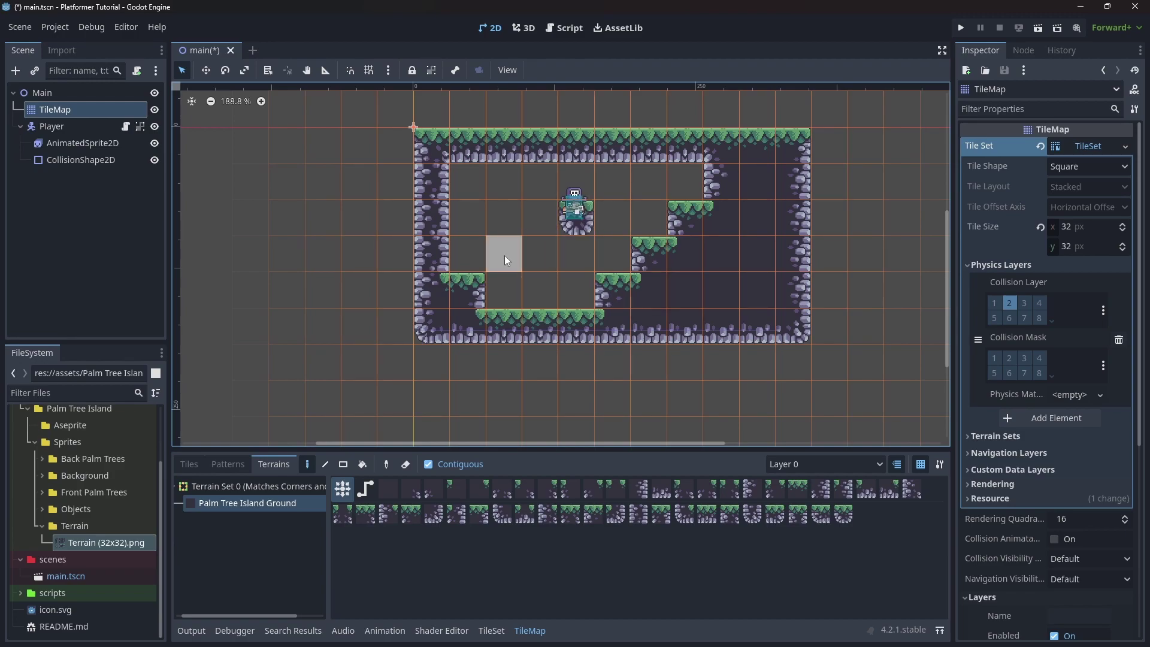
pyautogui.rightClick(475, 286)
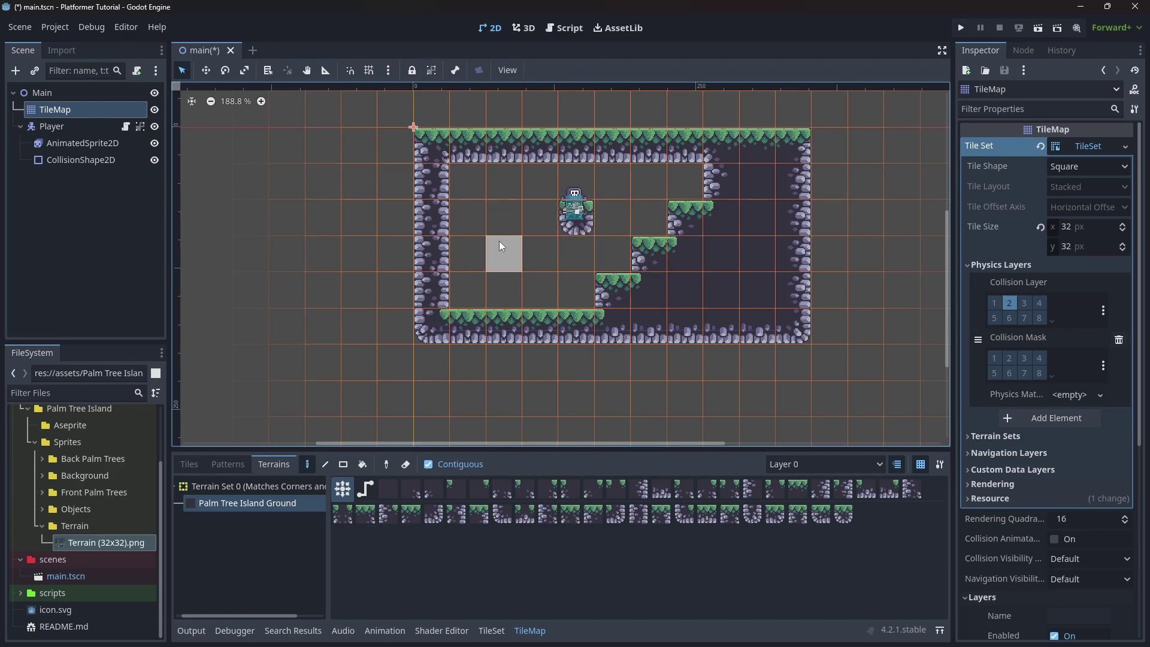
pyautogui.moveTo(502, 245); pyautogui.dragTo(470, 251)
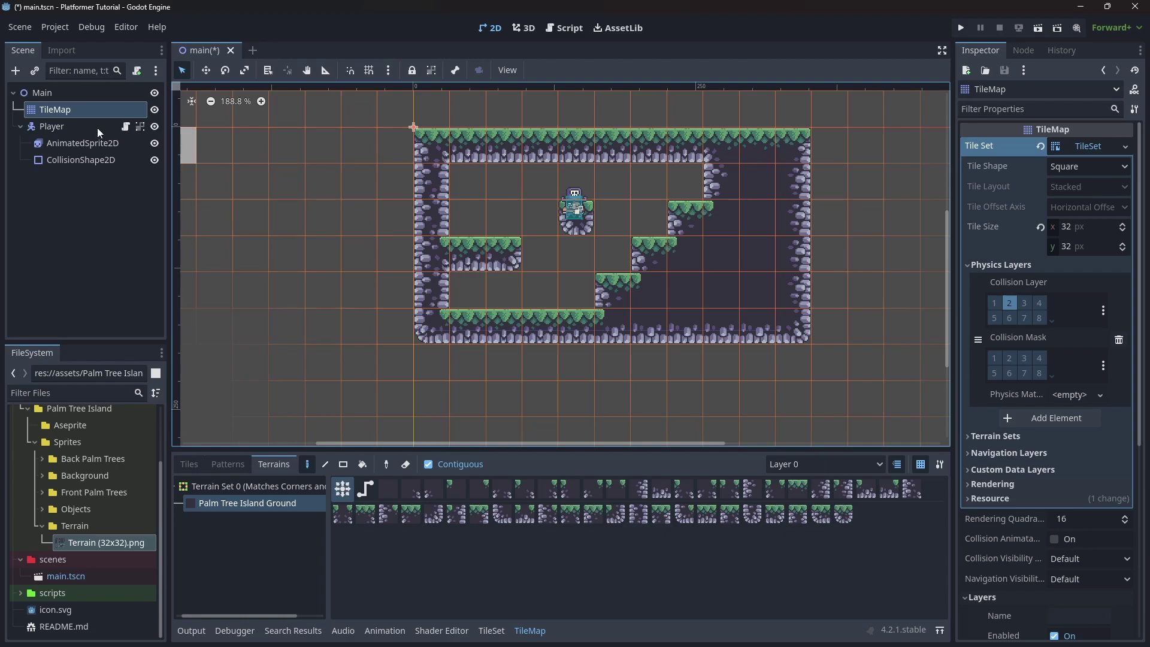
# Move the Player node to the cave floor beneath the new left ledge.
pyautogui.click(44, 127)
pyautogui.moveTo(573, 207); pyautogui.dragTo(465, 294)
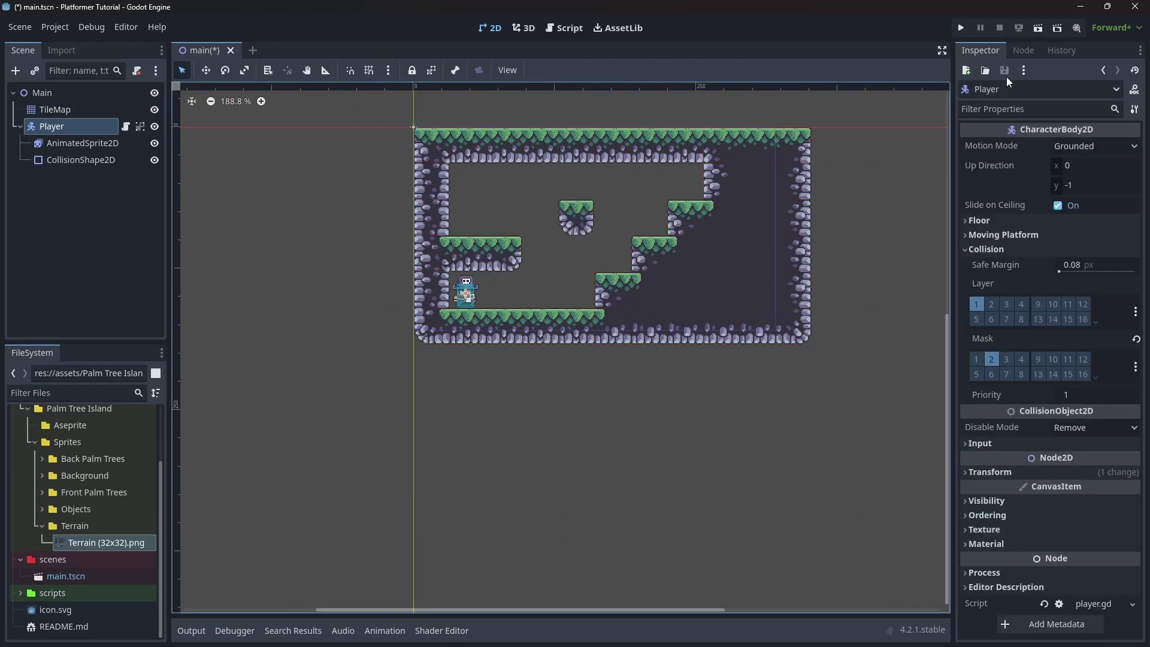
# Run the project to test jumping onto the left ledge and floating platform, and close the game window.
pyautogui.press('F5')
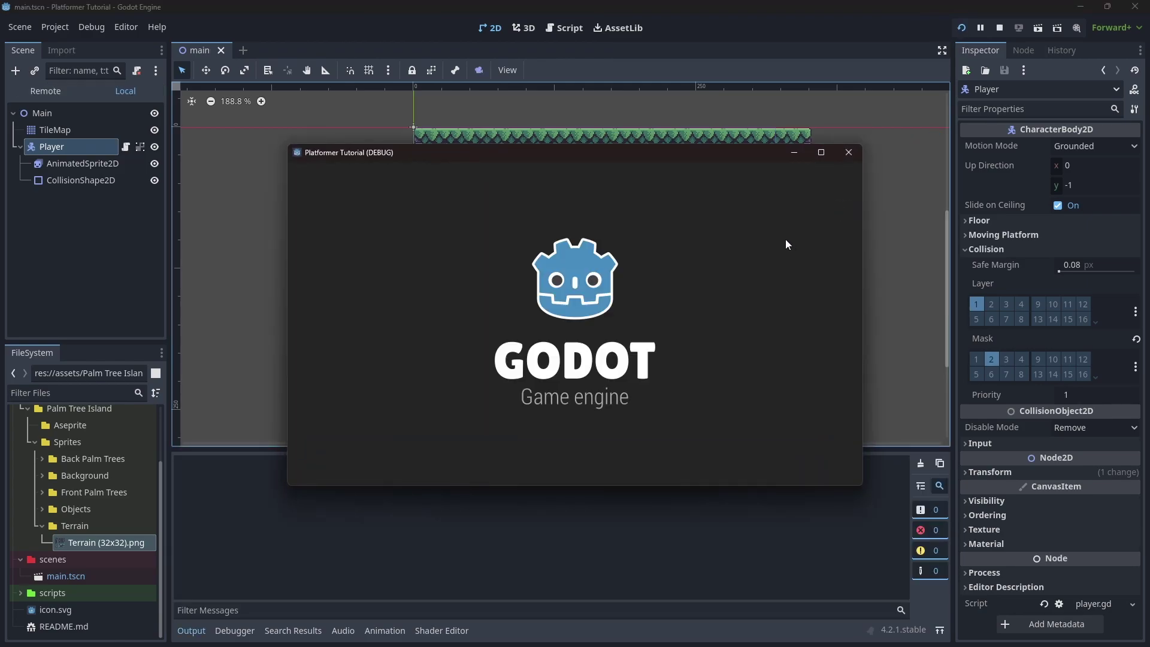
pyautogui.press('Right')
pyautogui.press('space')
pyautogui.press('space')
pyautogui.press('Left')
pyautogui.press('Right')
pyautogui.press('space')
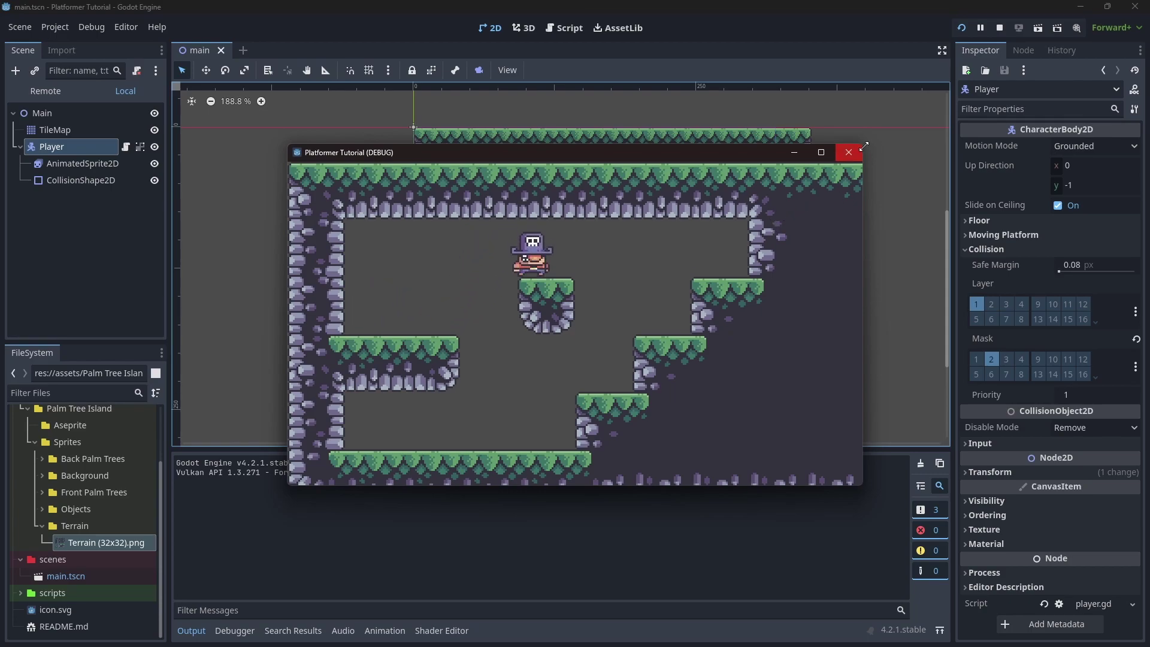
pyautogui.click(860, 151)
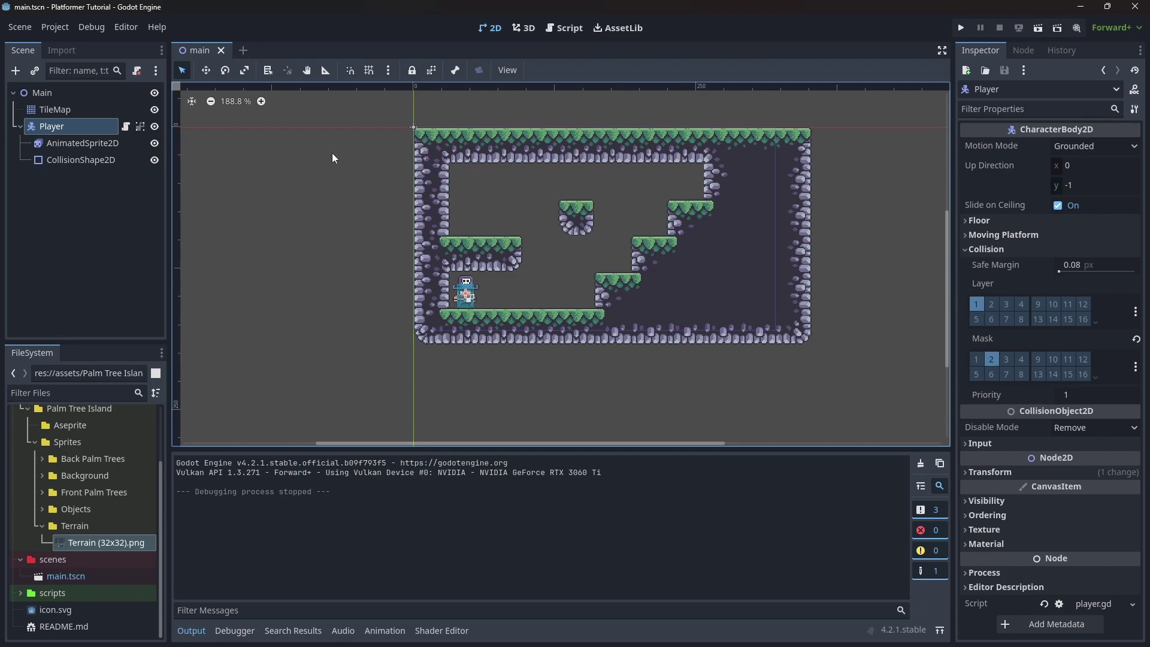
# Open the Player's script and place the caret at the end of the move_and_slide() line.
pyautogui.click(126, 126)
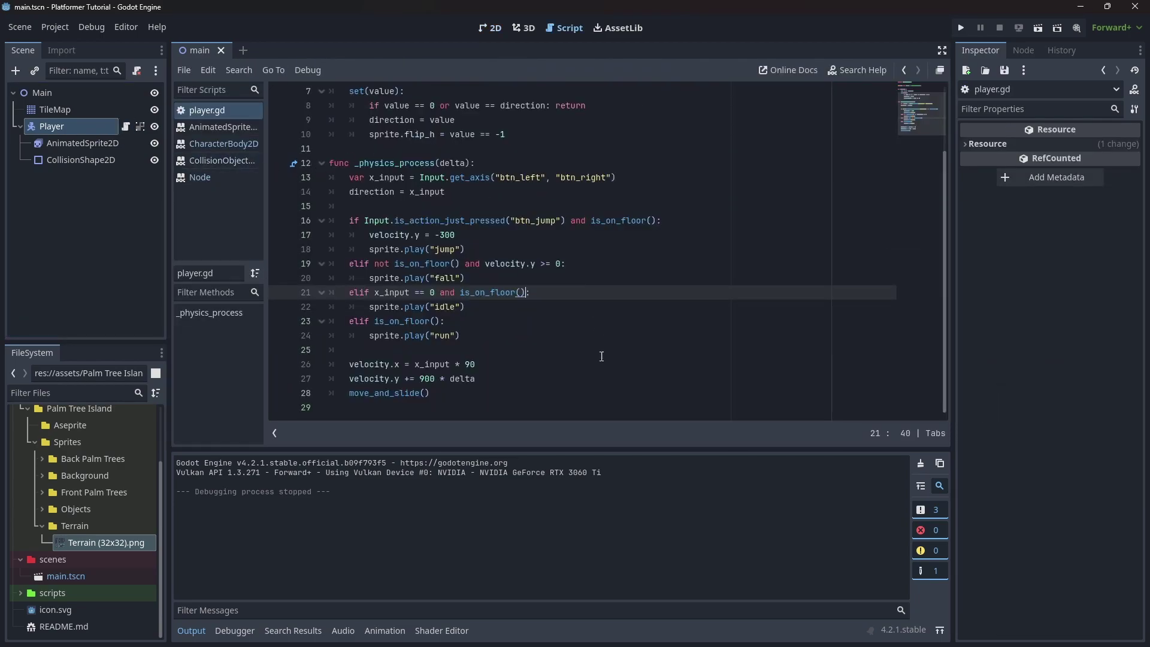
pyautogui.click(507, 392)
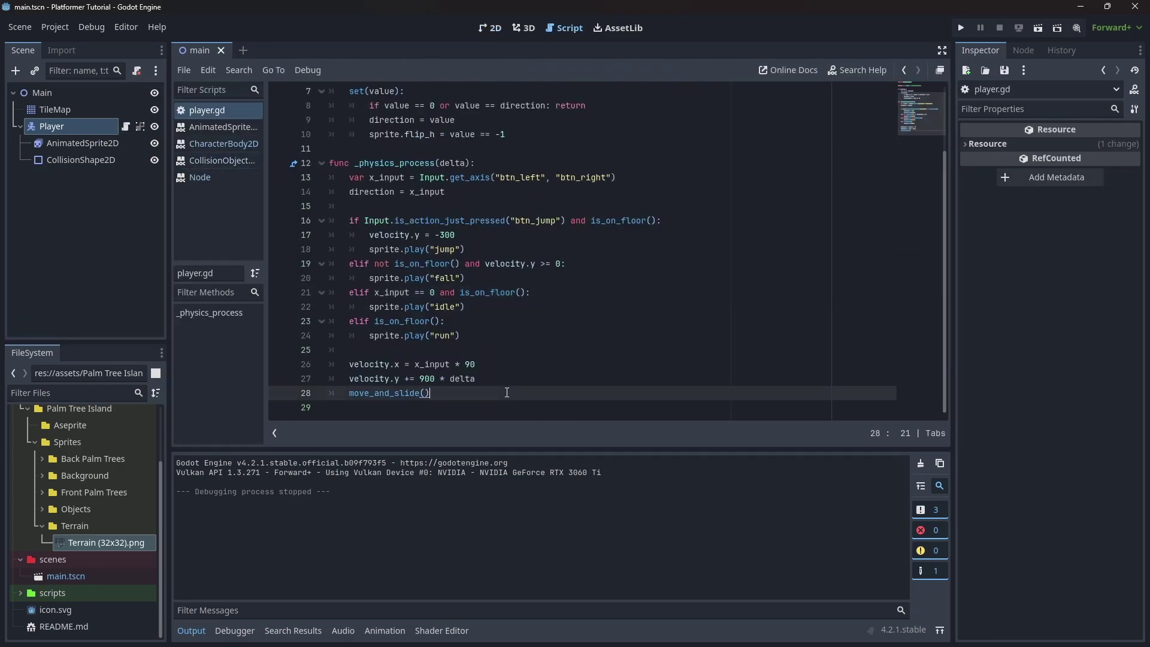